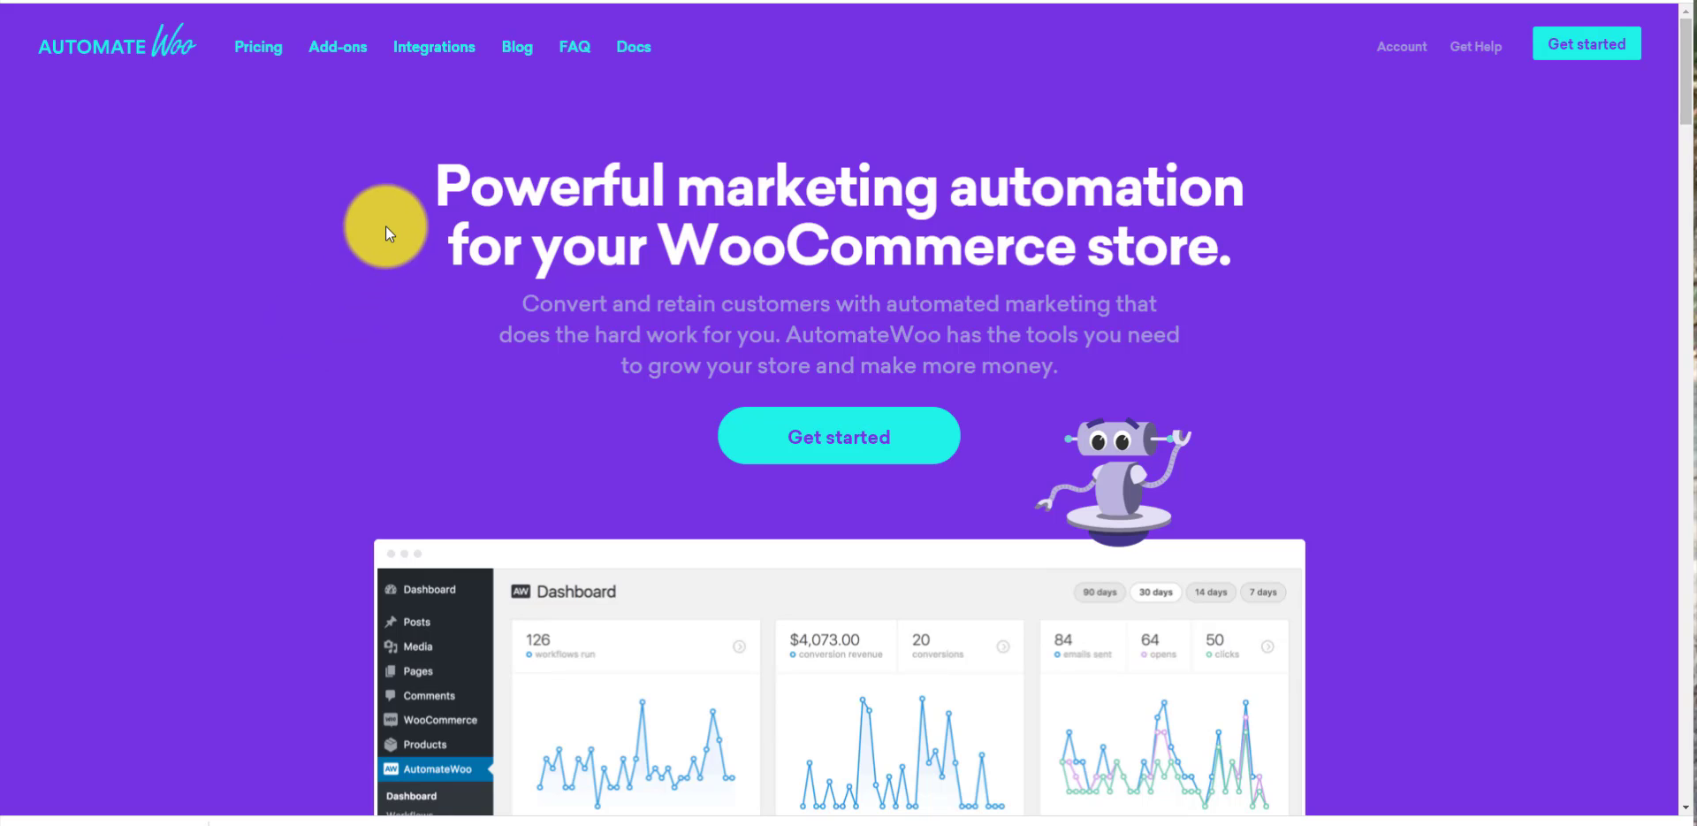
- Review the AutomateWoo homepage's dashboard preview and its Follow Up Emails, Abandoned Cart and Win Back Inactive Customers features
scroll(362, 283, "down", 4)
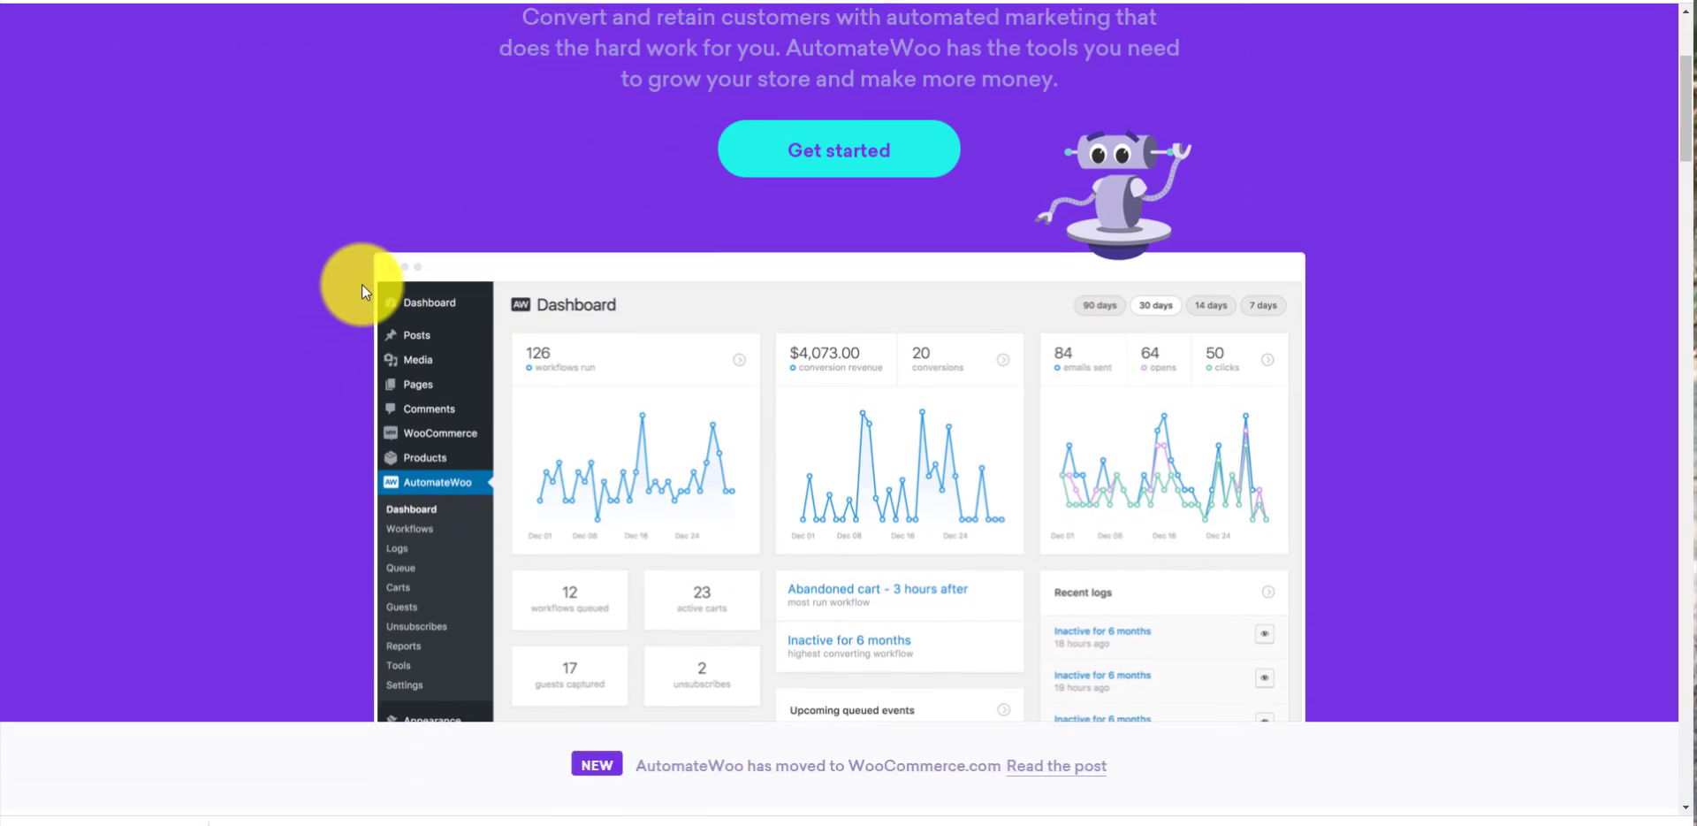
scroll(362, 294, "up", 1)
scroll(363, 301, "down", 1)
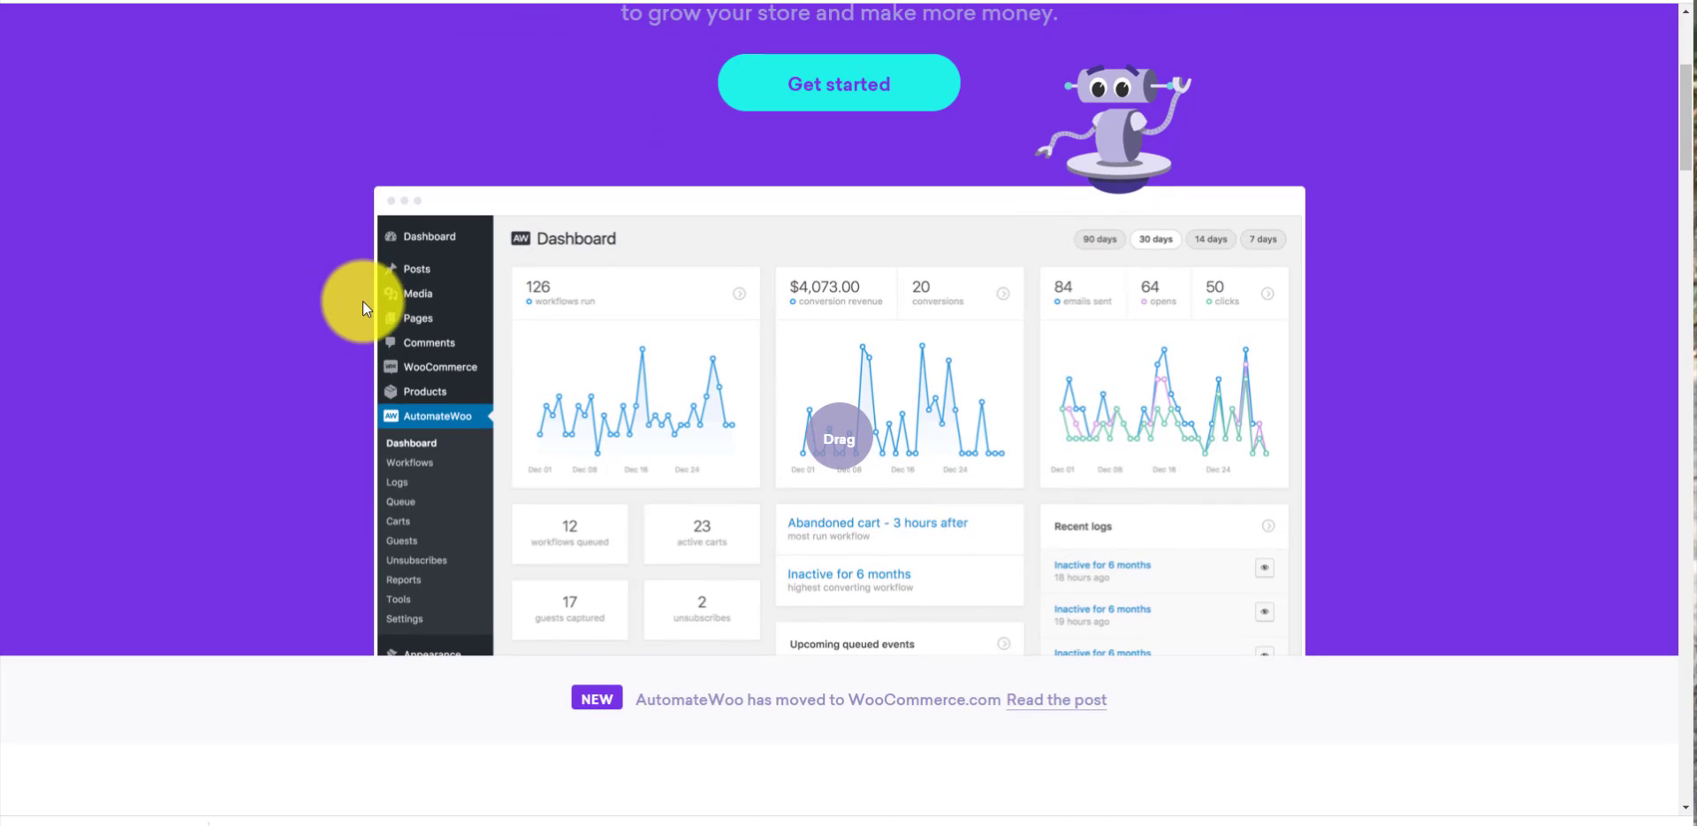
scroll(361, 334, "down", 8)
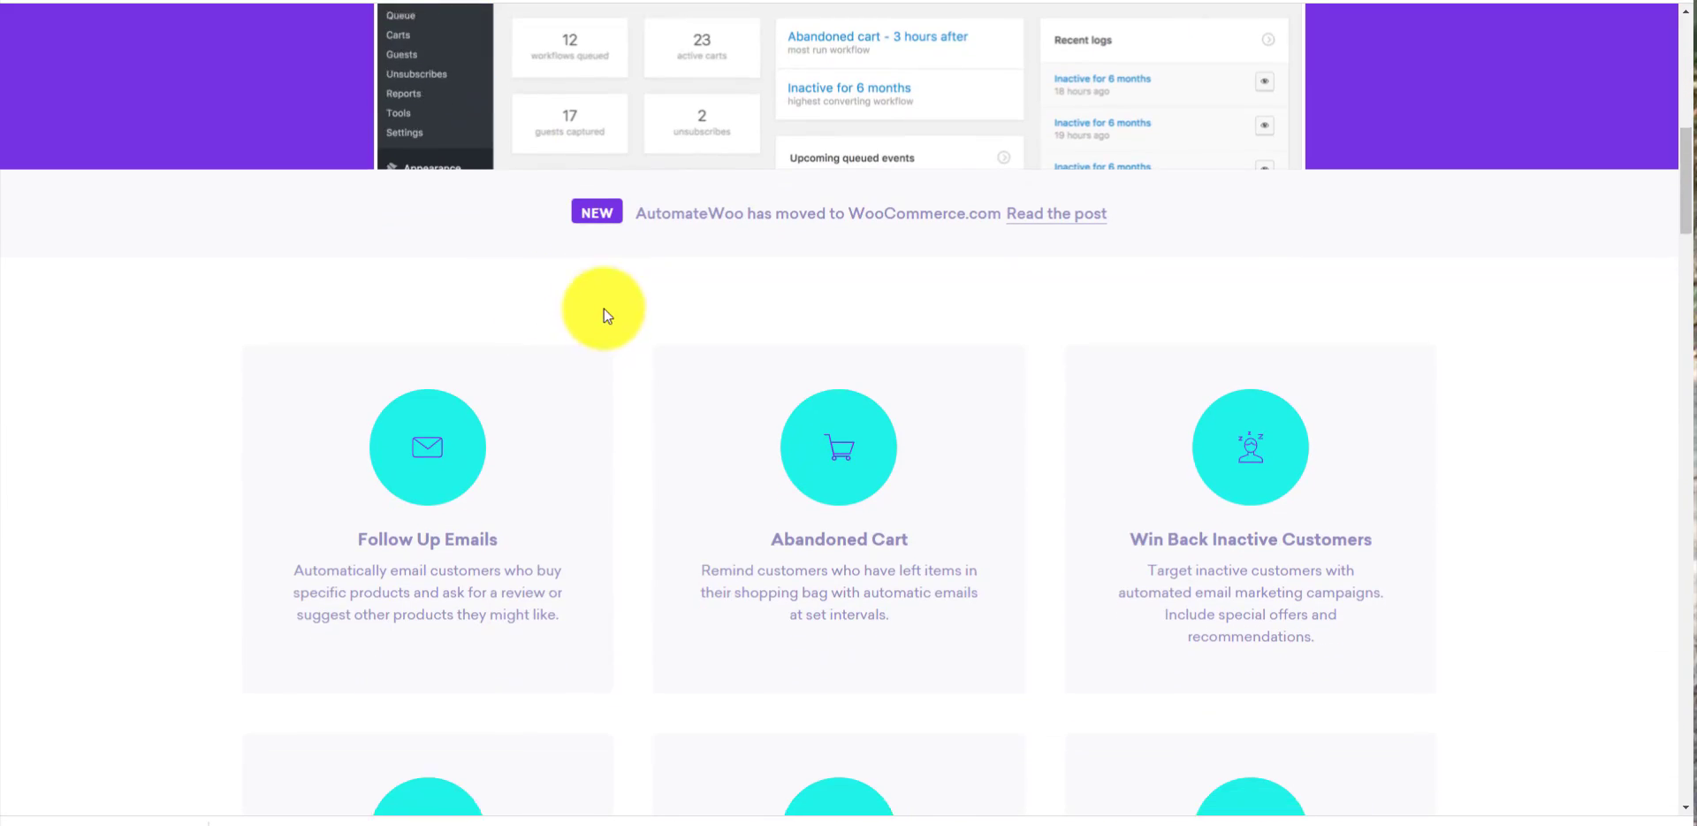
left_click_drag(367, 319, 520, 318)
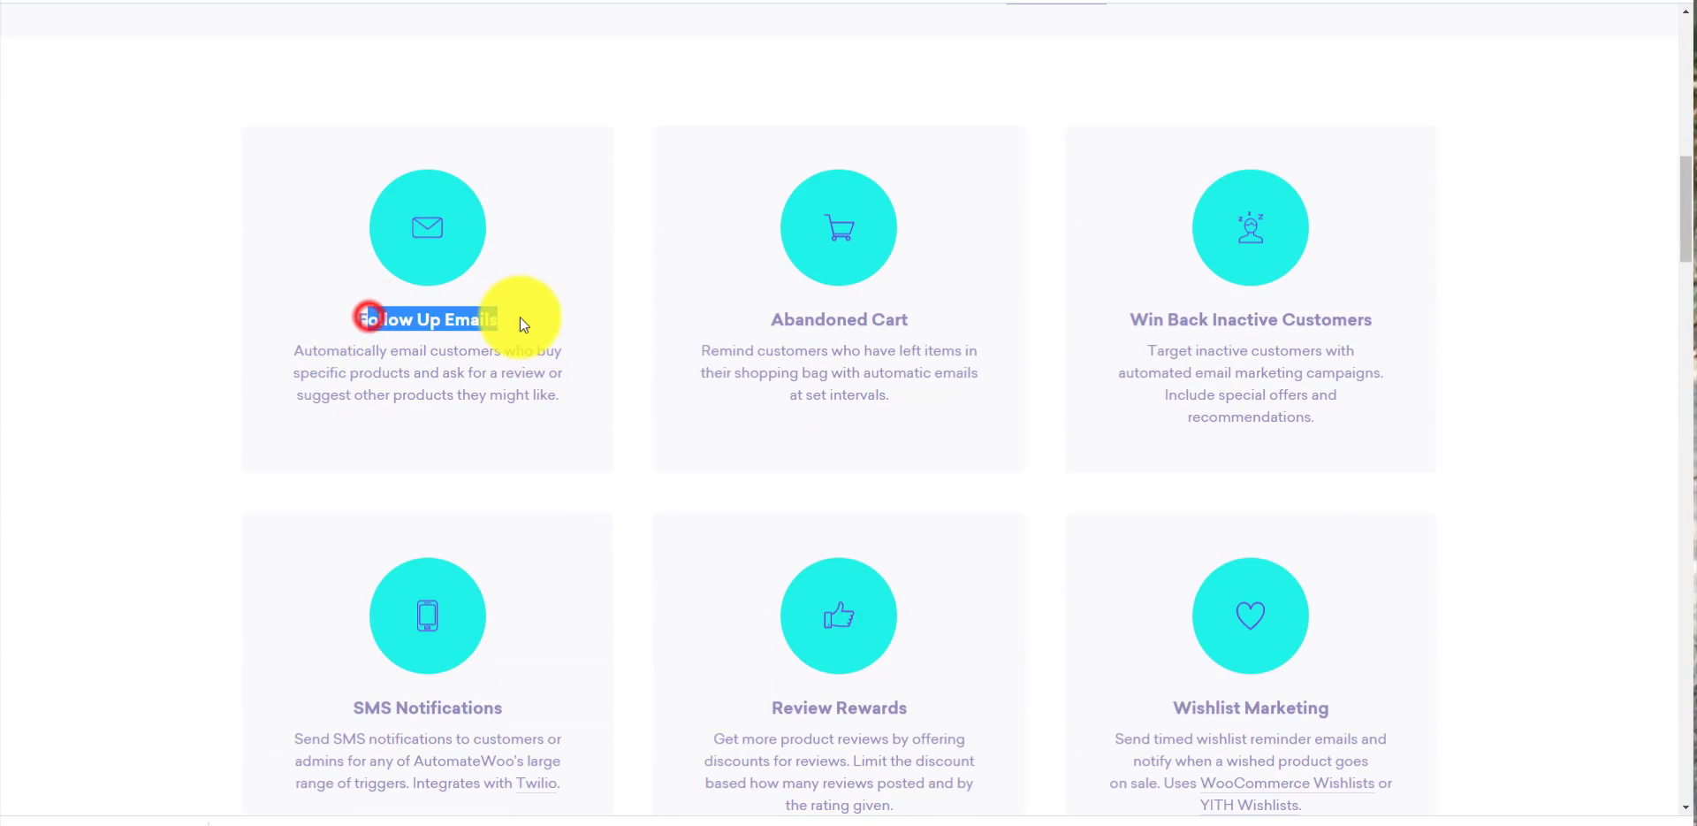
left_click_drag(766, 321, 915, 320)
left_click(1510, 418)
scroll(1504, 433, "down", 1)
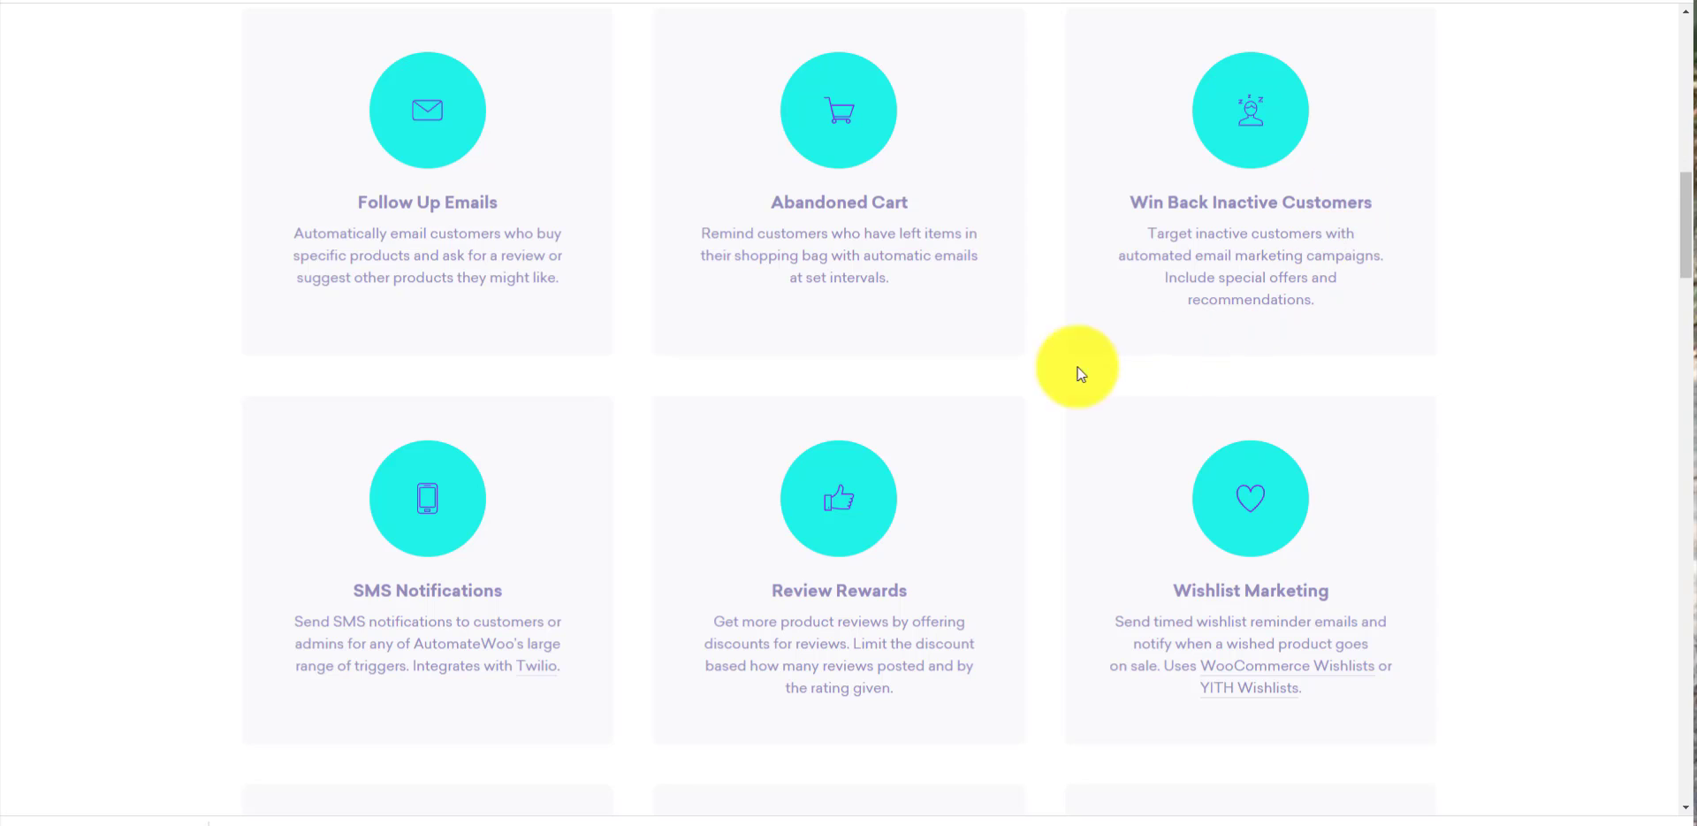
- Read the SMS Notifications, Review Rewards and Wishlist Marketing feature descriptions, highlighting the Review Rewards and Wishlist Marketing headings
scroll(789, 399, "down", 1)
scroll(787, 400, "down", 2)
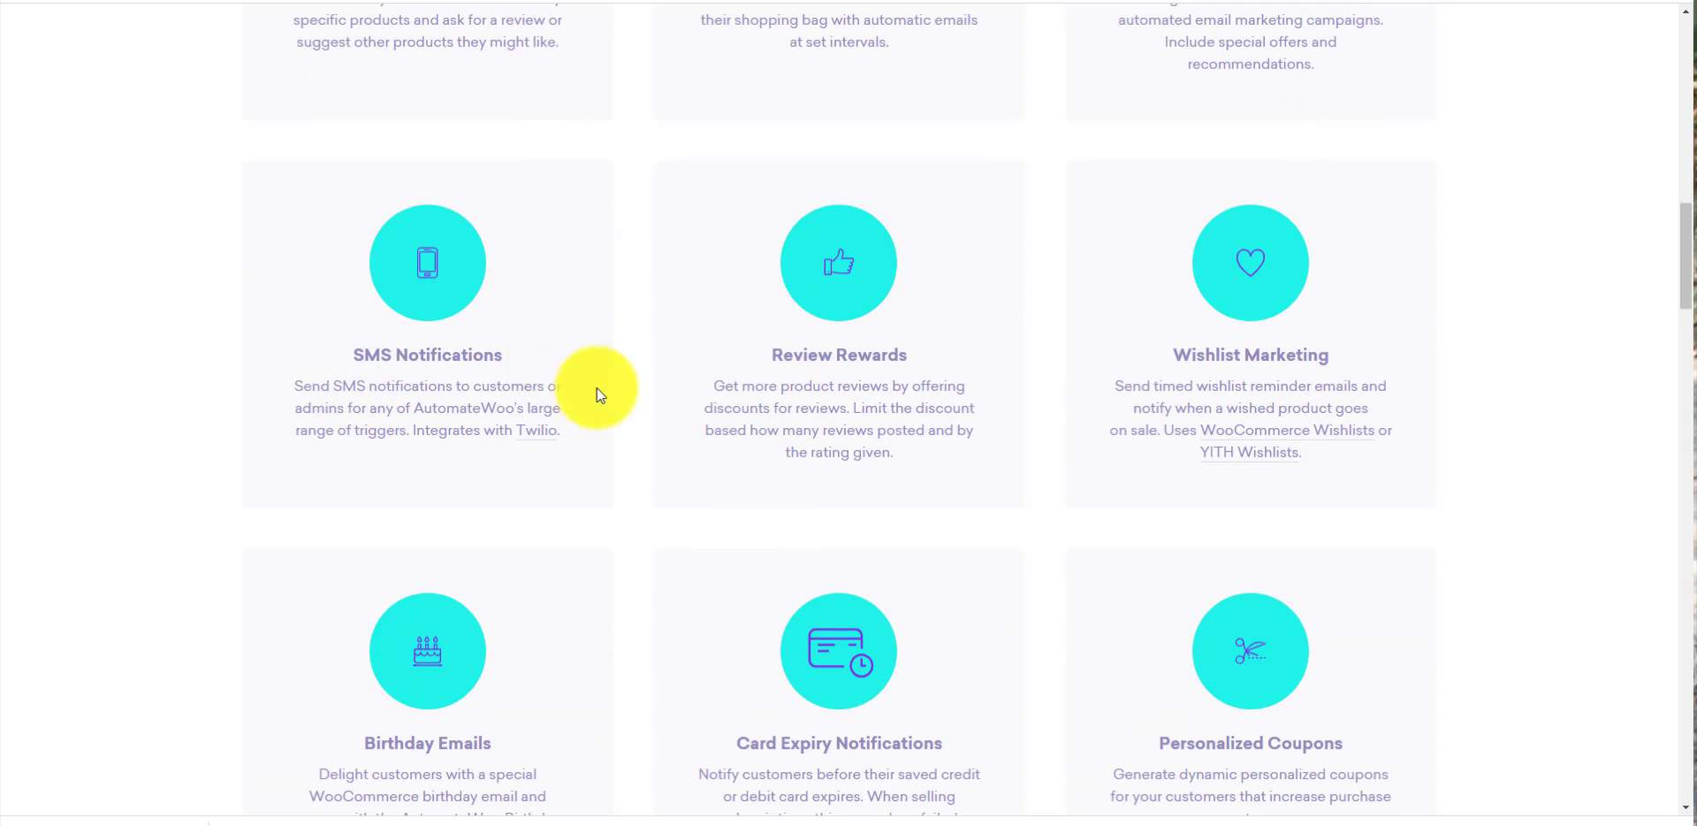
left_click_drag(783, 354, 925, 352)
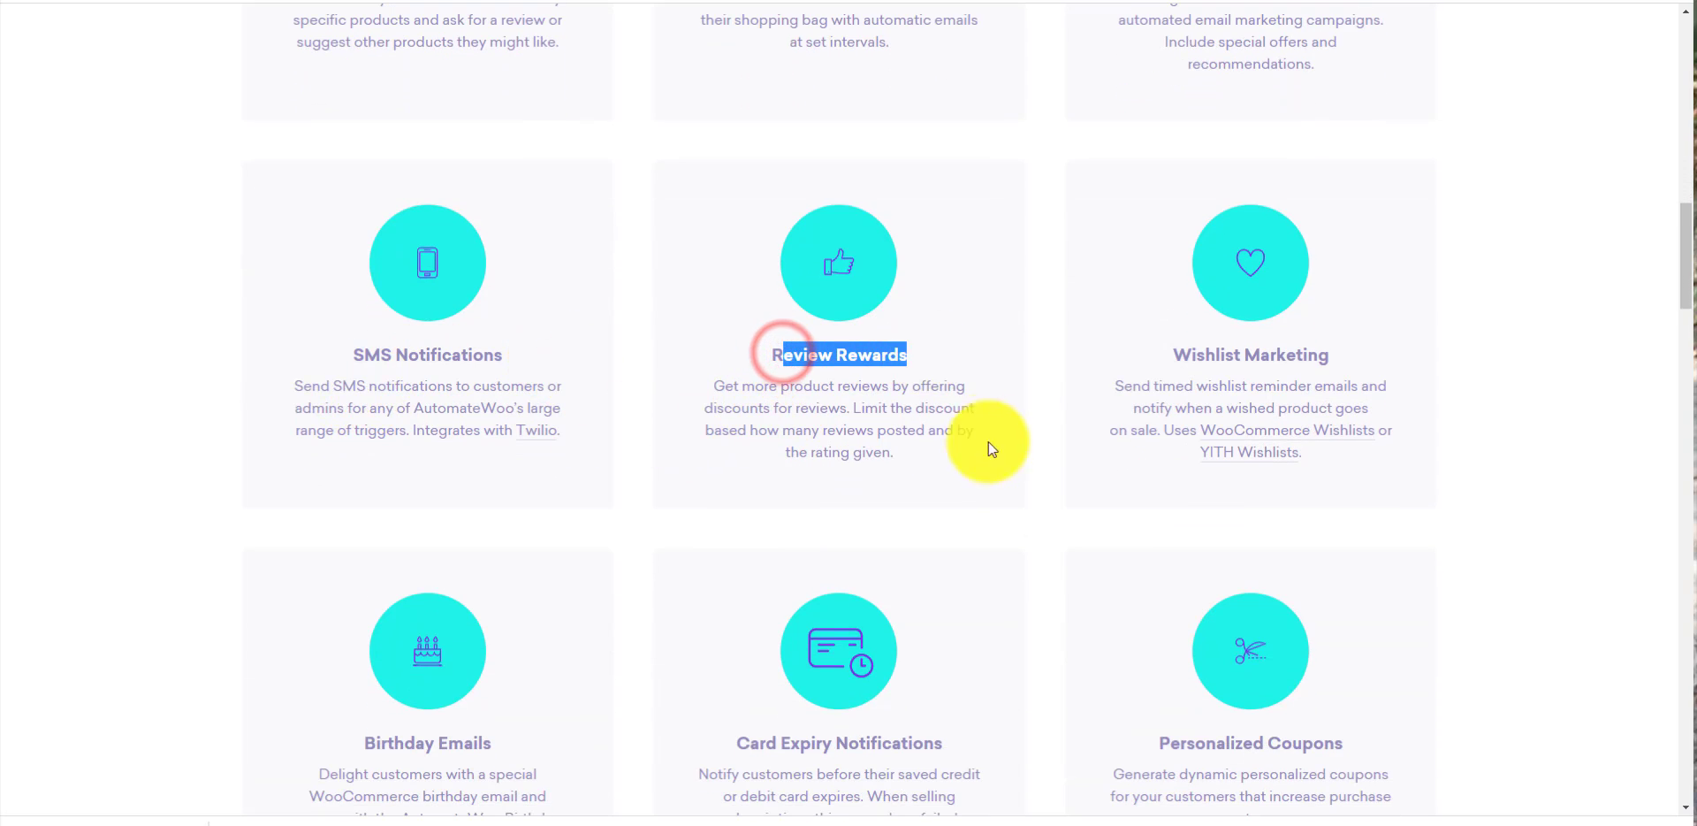
left_click(943, 442)
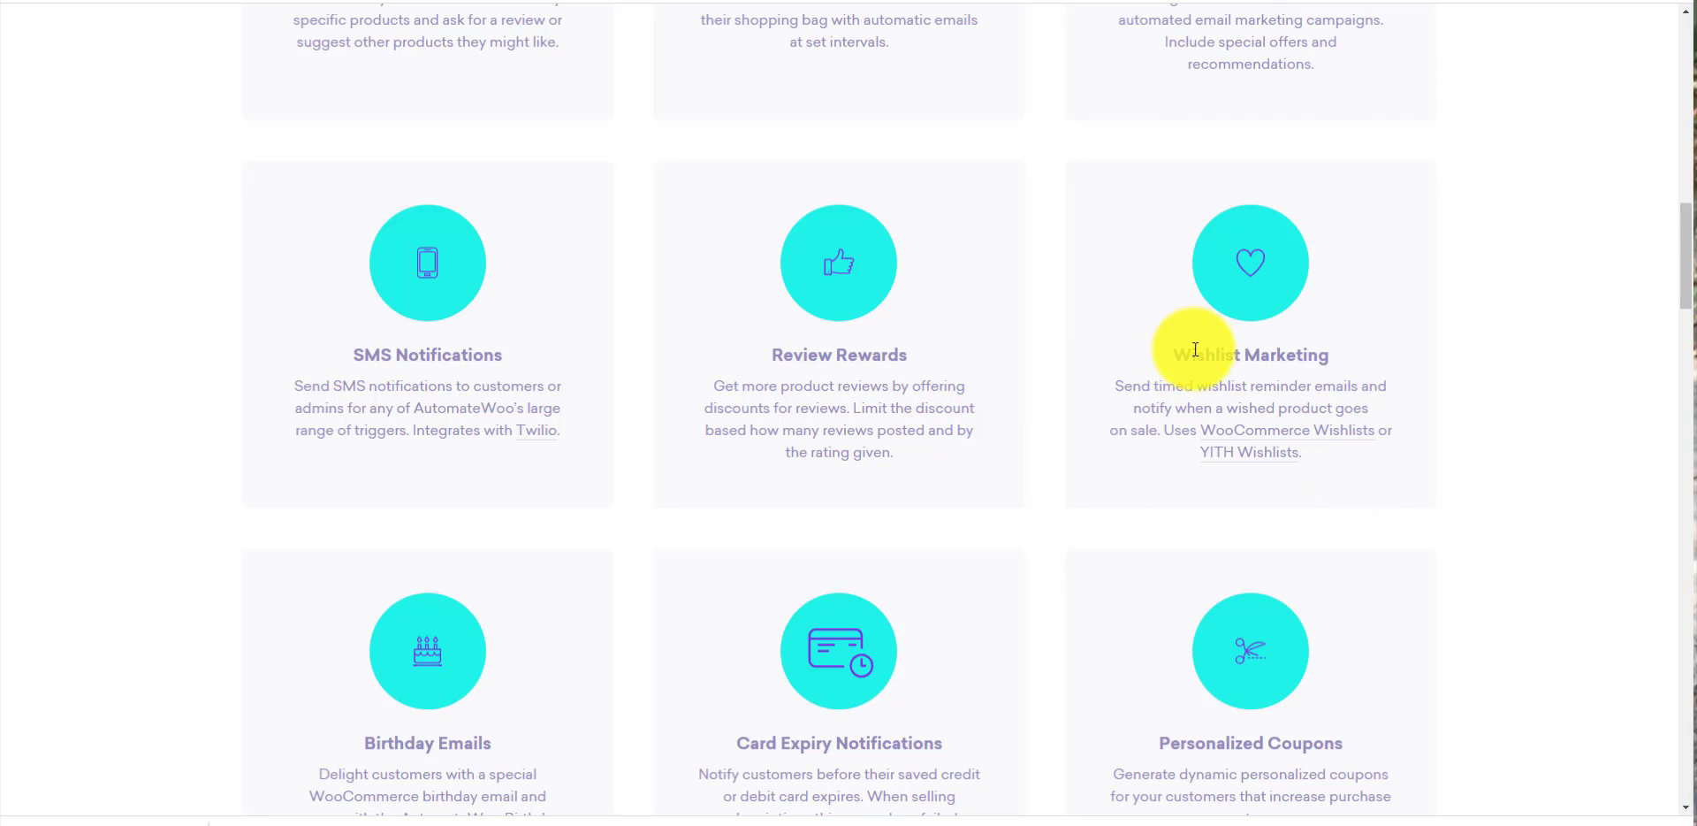
left_click_drag(1199, 351, 1308, 355)
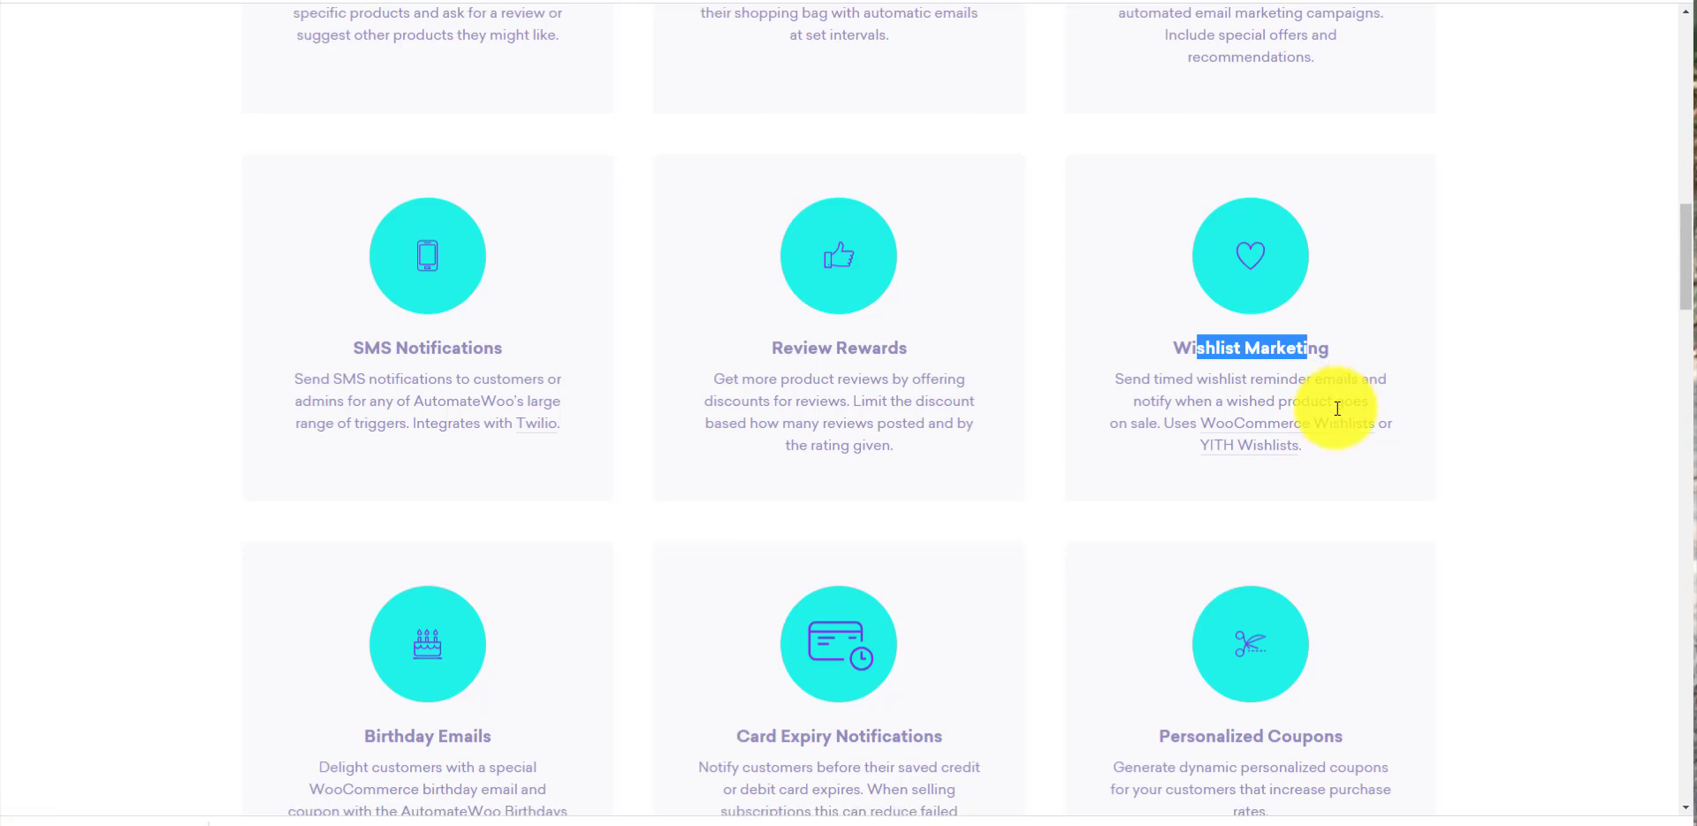
- Read the Birthday Emails, Card Expiry Notifications and Personalized Coupons features, highlighting the first two headings
scroll(1180, 375, "down", 4)
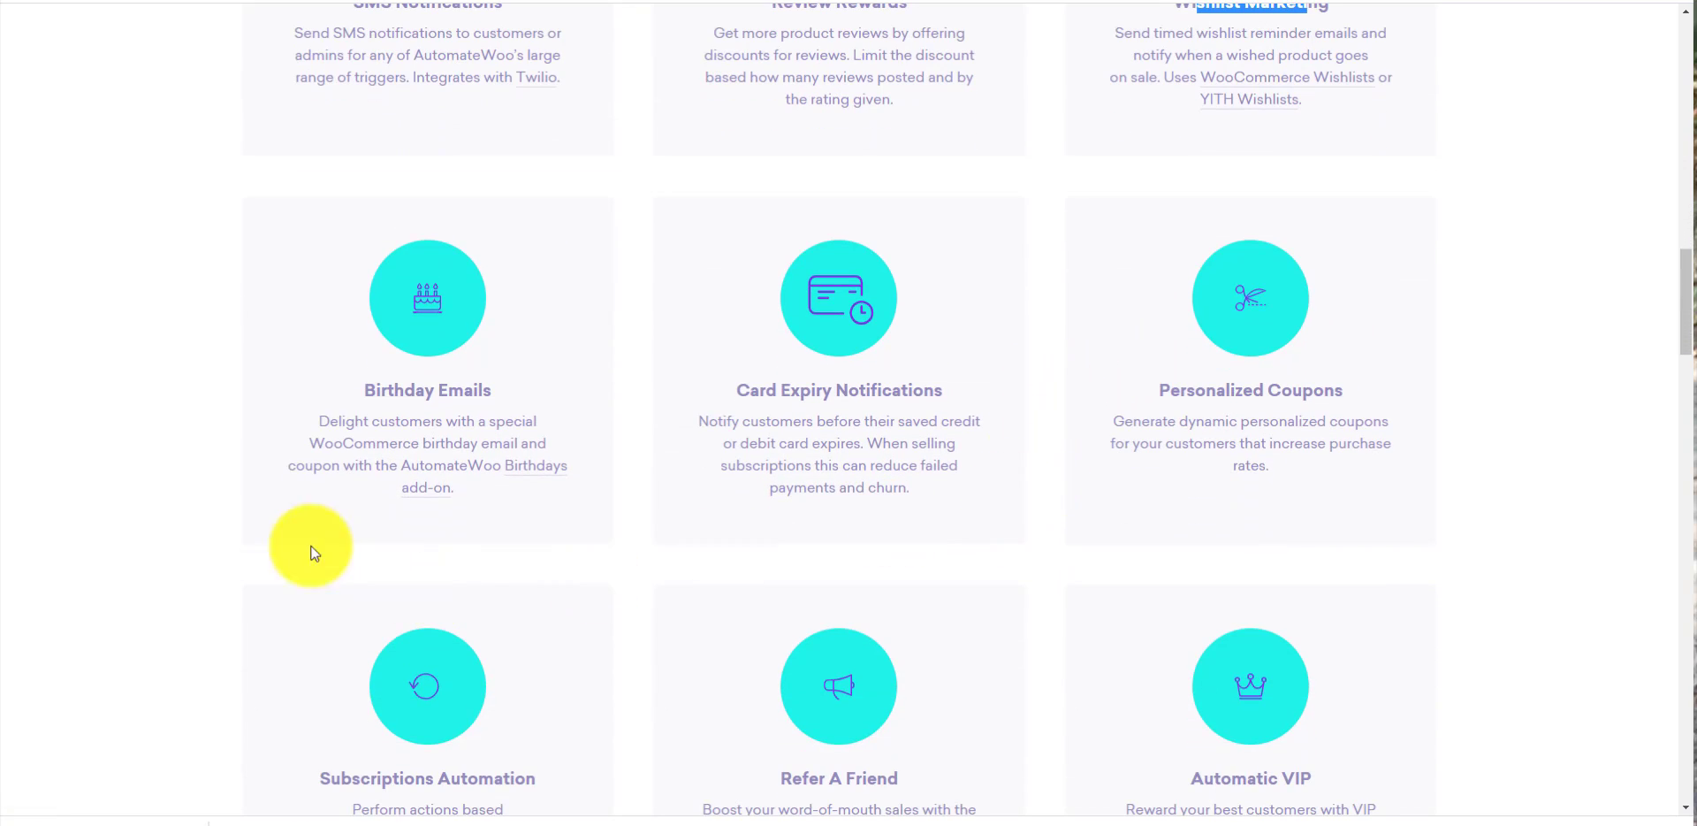
left_click_drag(372, 398, 522, 397)
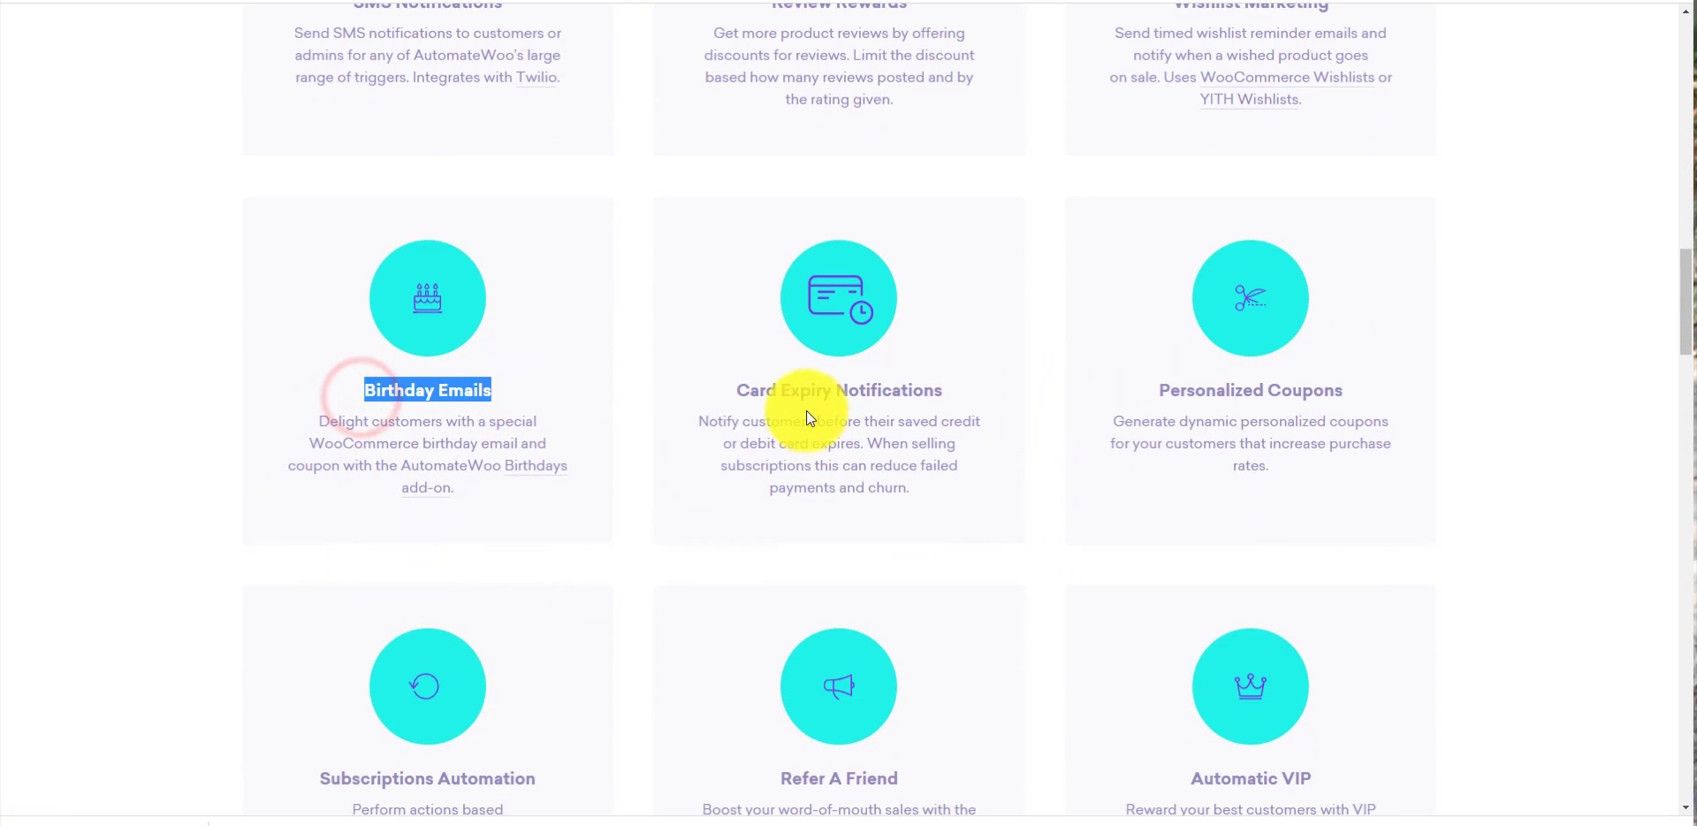
left_click(735, 394)
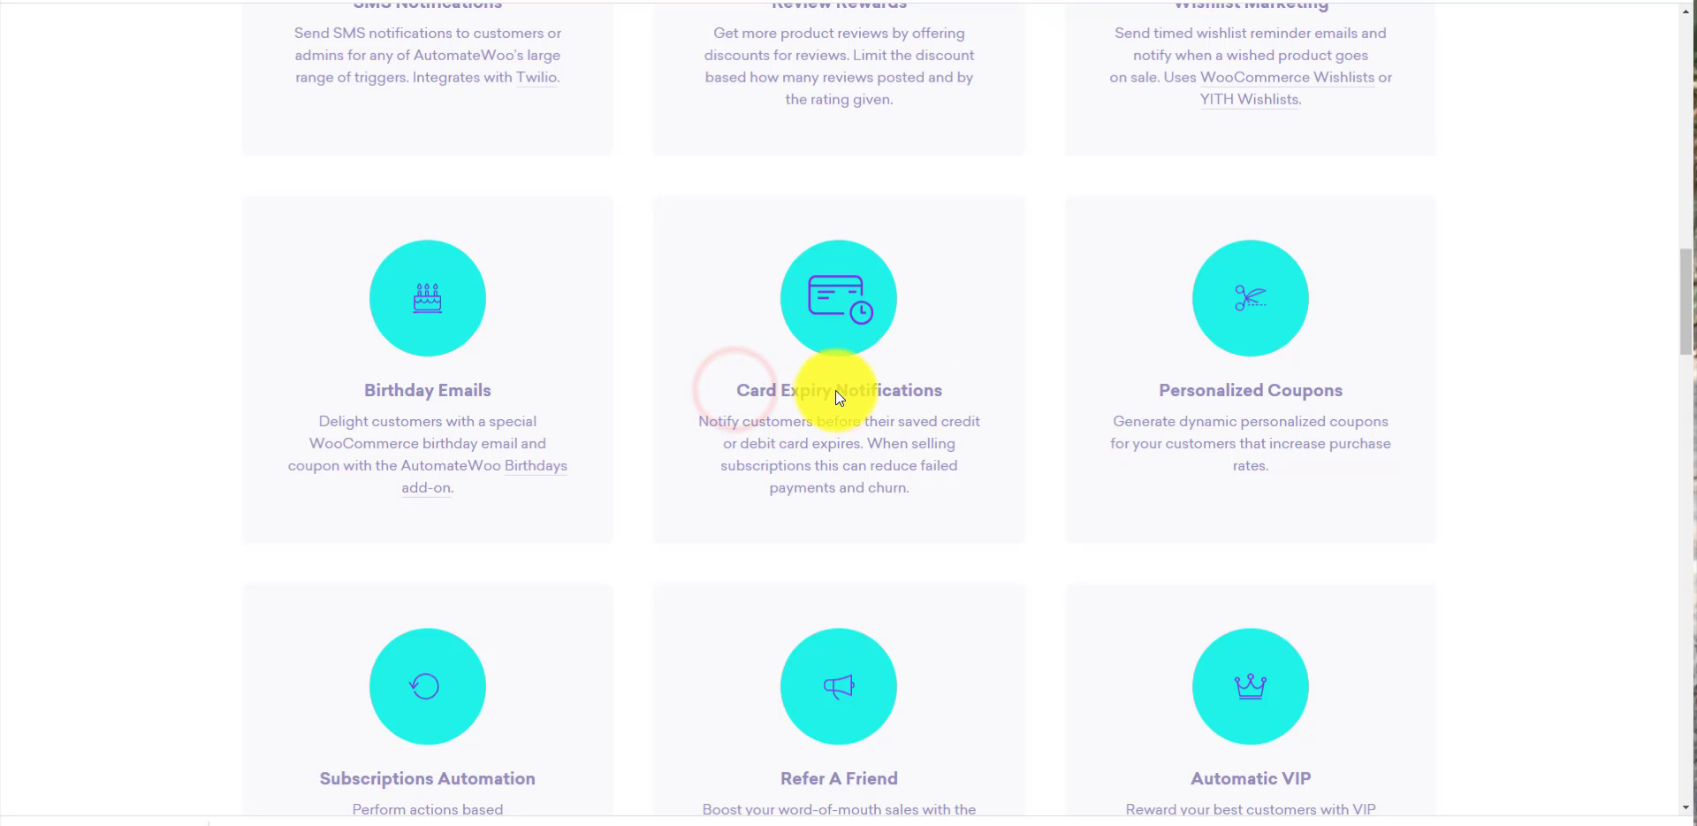
left_click_drag(886, 386, 941, 384)
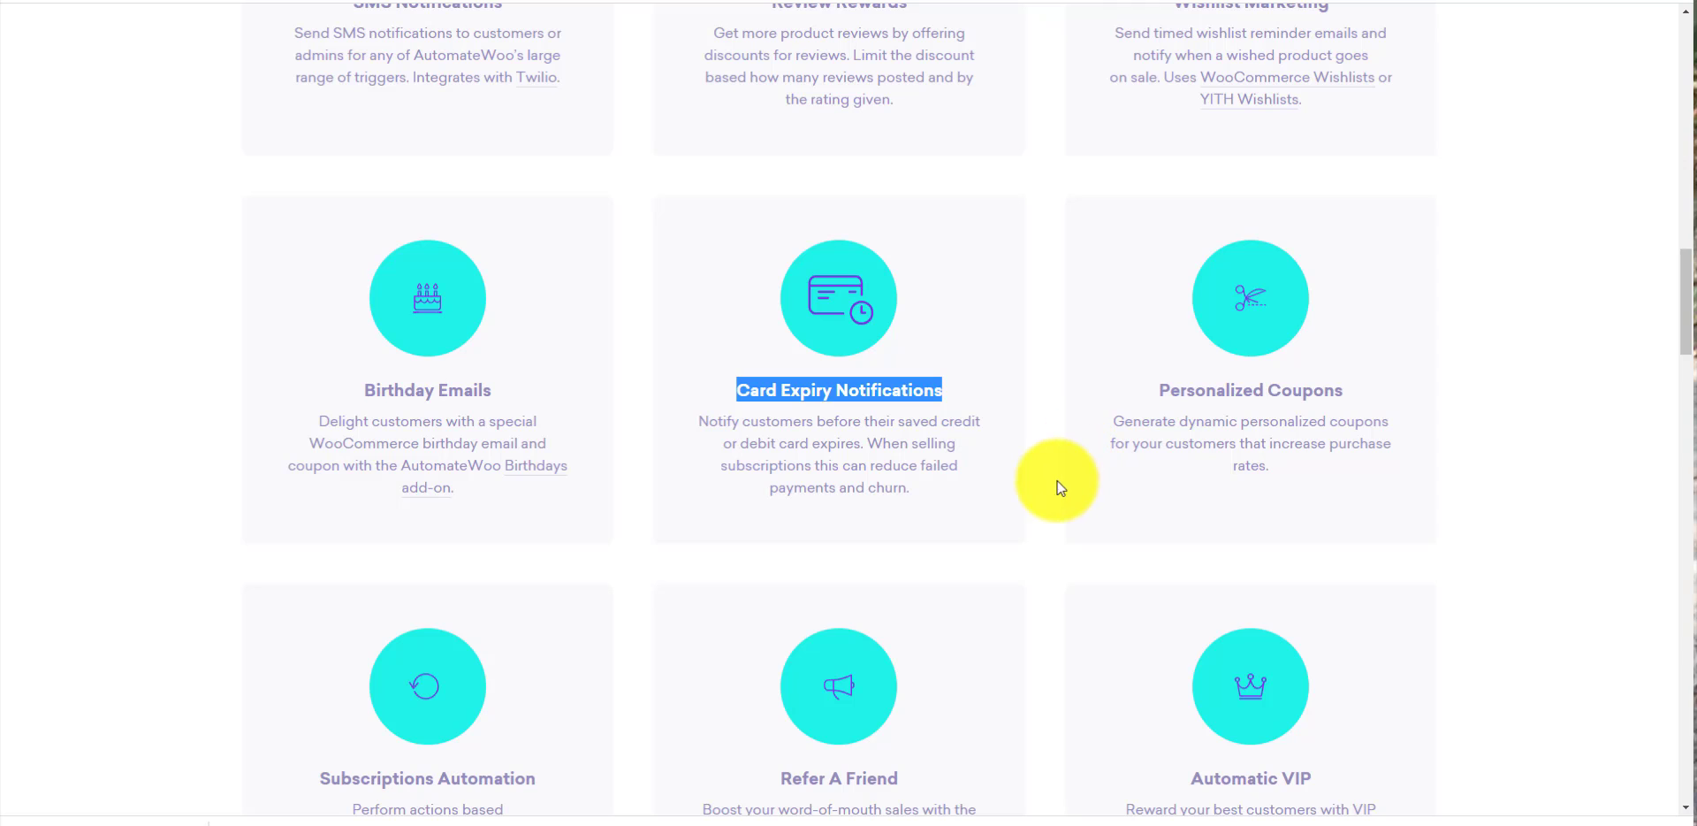
scroll(1065, 513, "down", 1)
scroll(1066, 525, "down", 1)
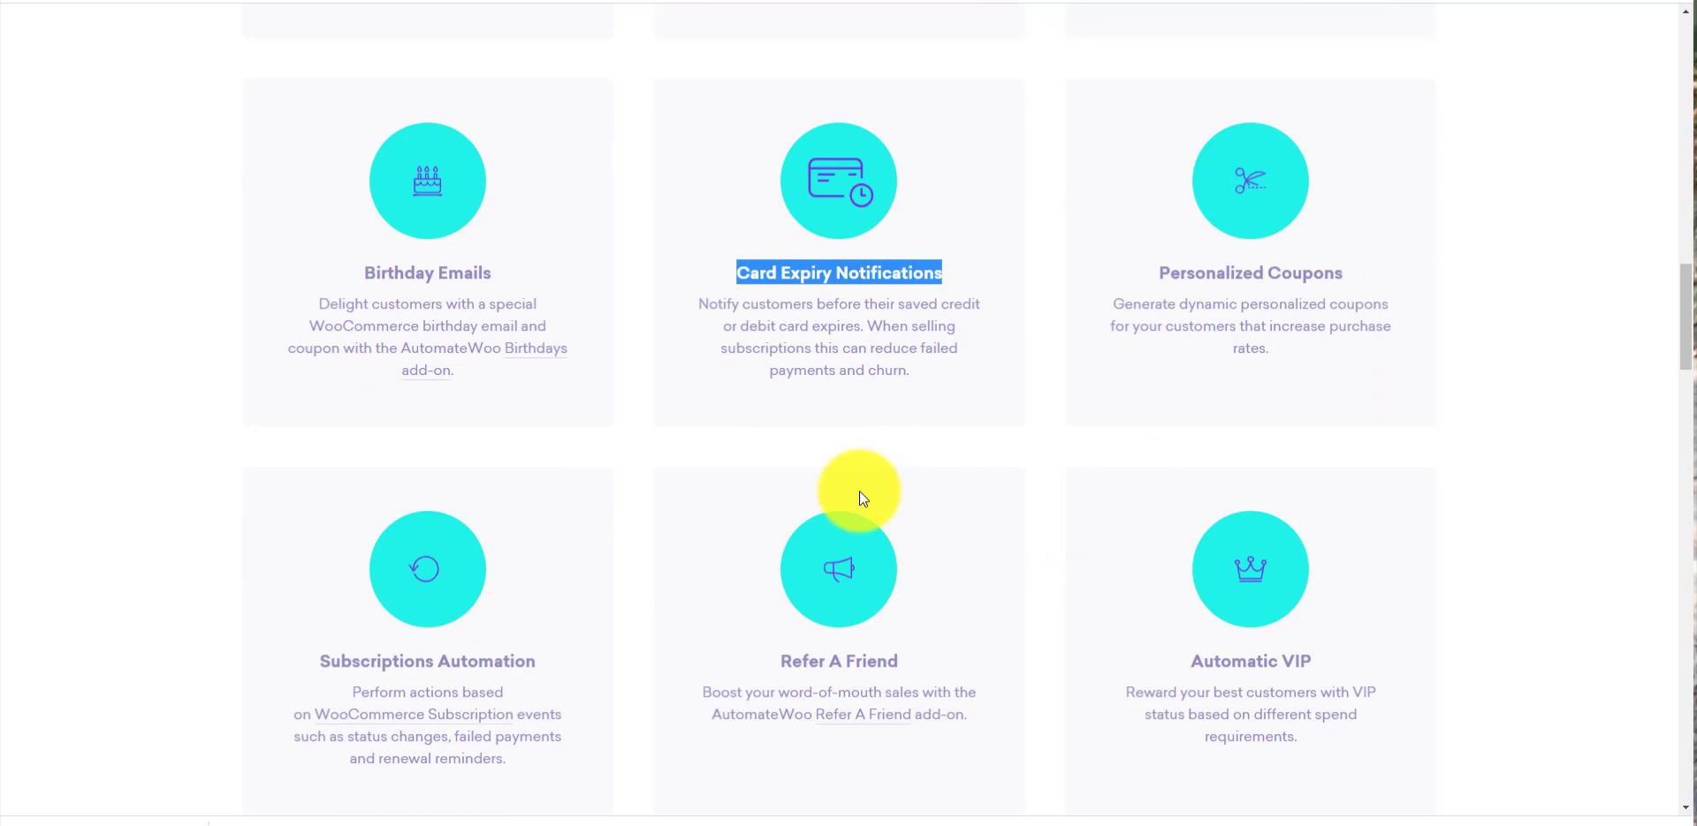
- Read the Subscriptions Automation, Refer A Friend and Automatic VIP features, highlighting the WooCommerce Subscription mention and the Refer A Friend heading
scroll(1118, 291, "down", 1)
scroll(1228, 215, "down", 1)
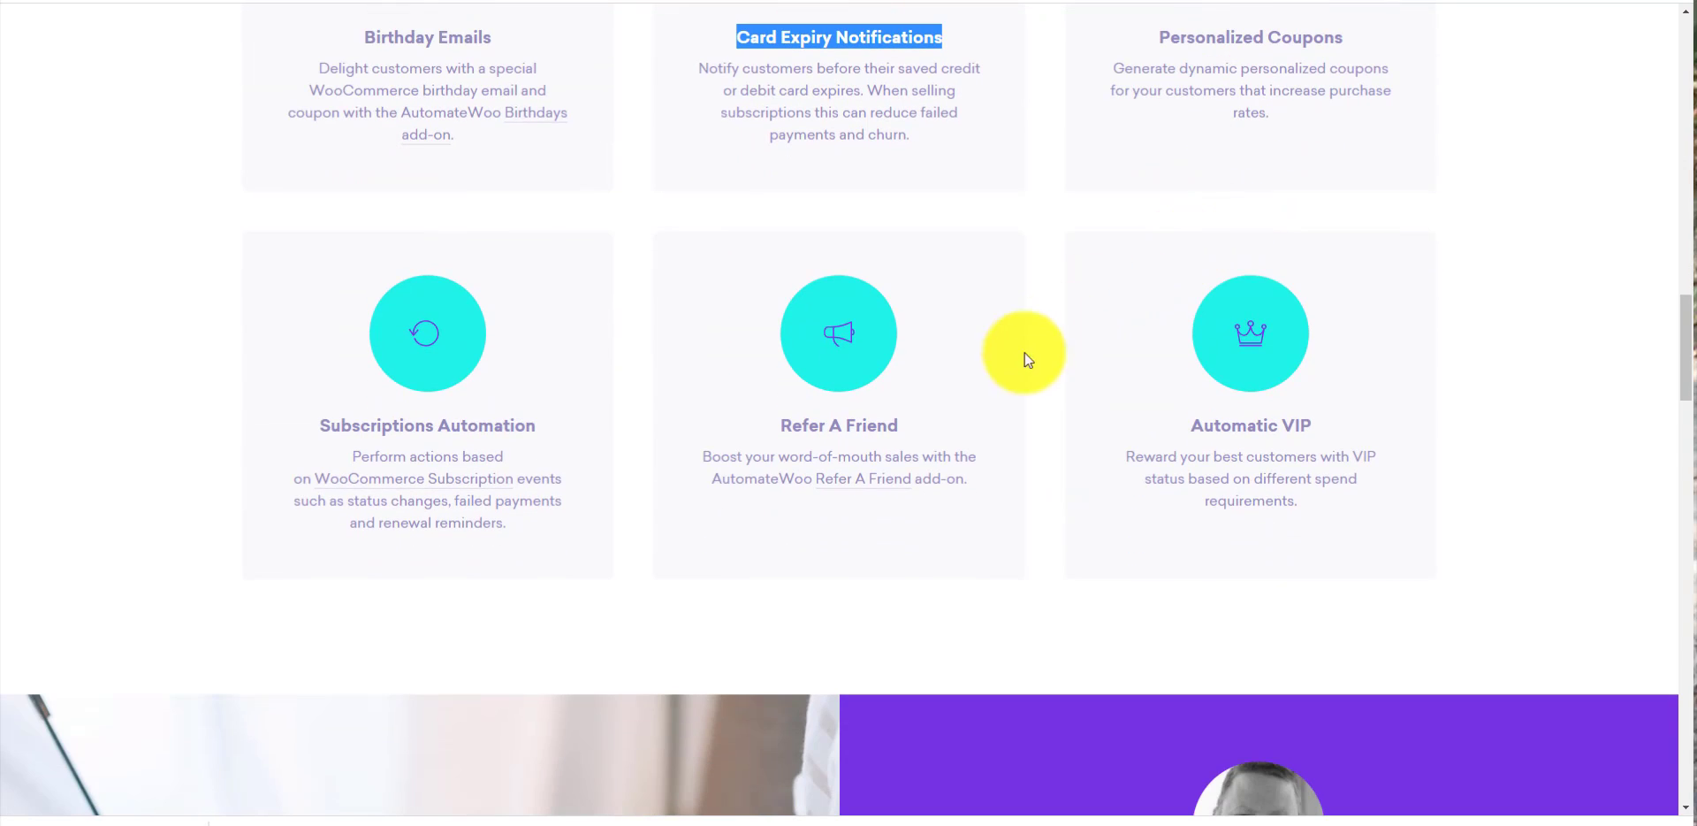
scroll(1015, 359, "down", 1)
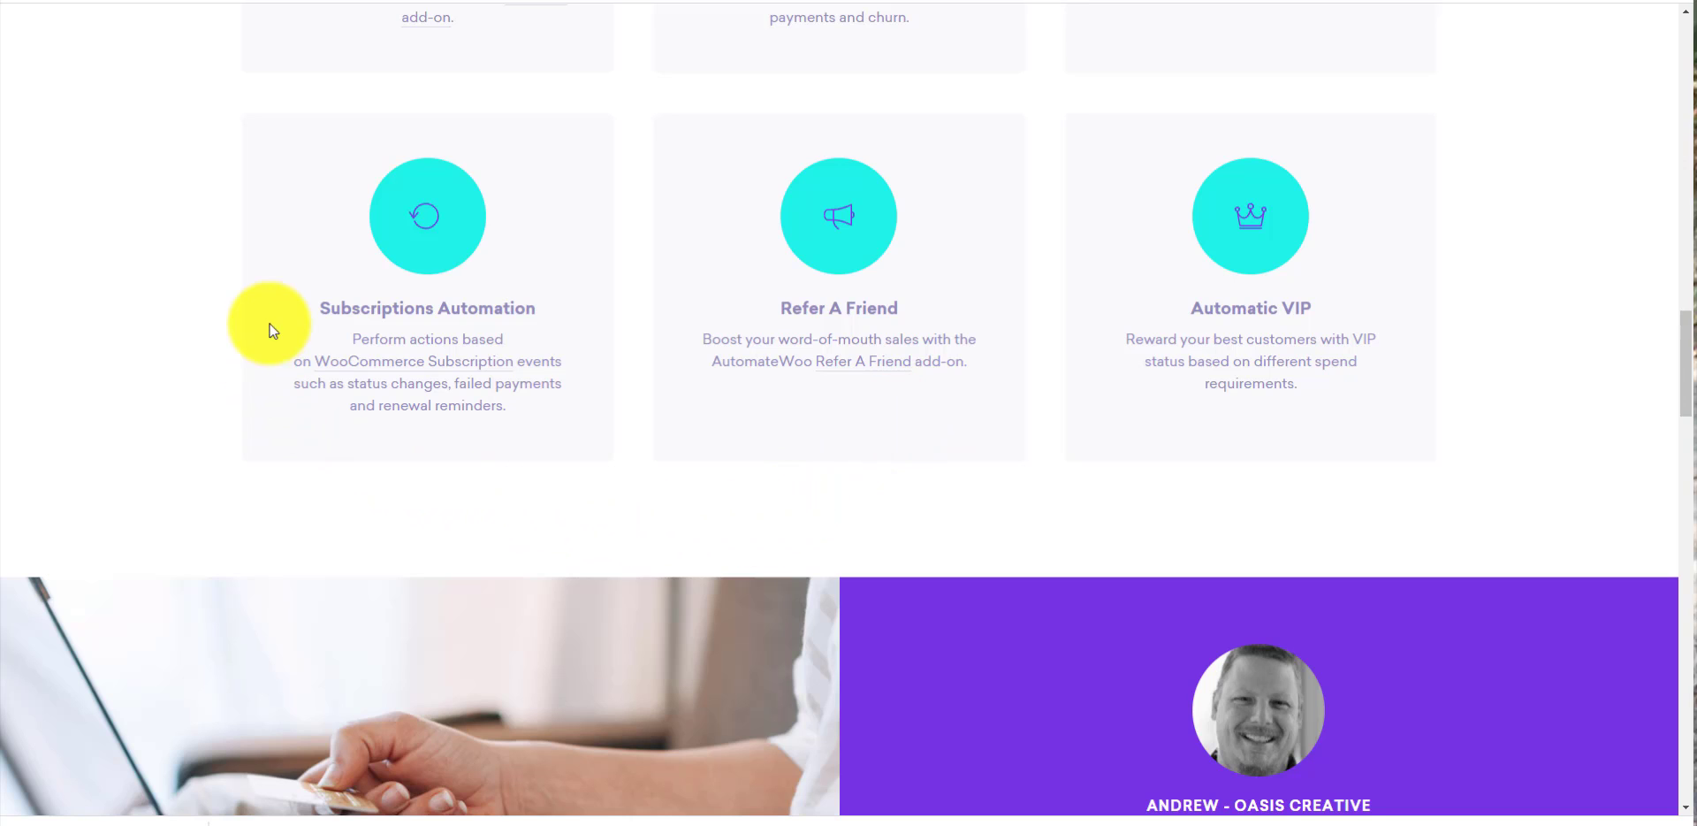
left_click_drag(326, 304, 548, 294)
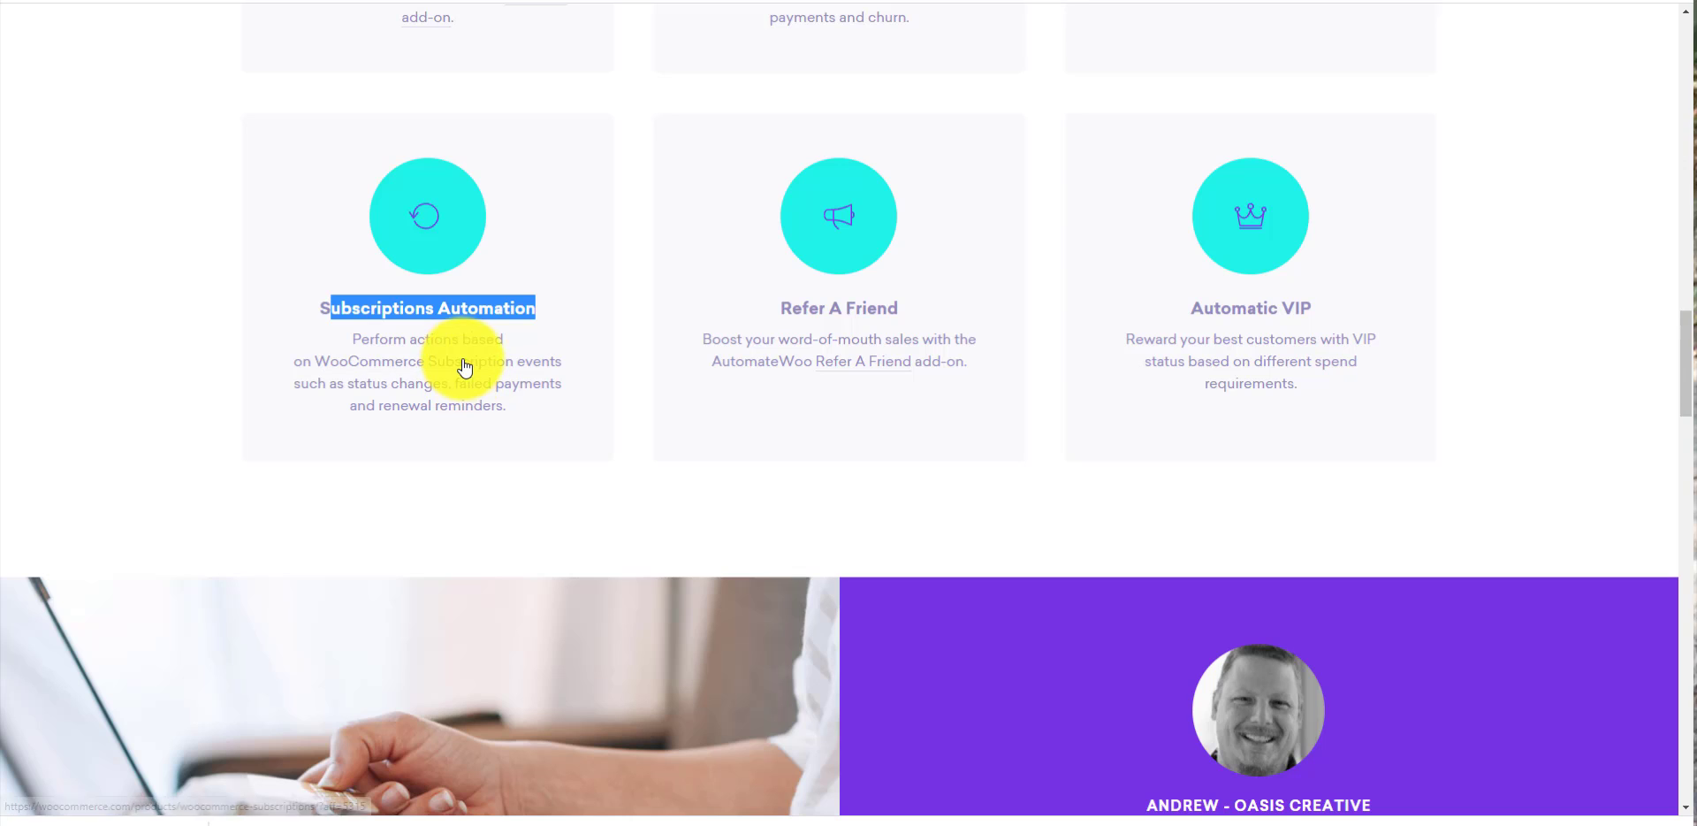
left_click_drag(526, 361, 311, 362)
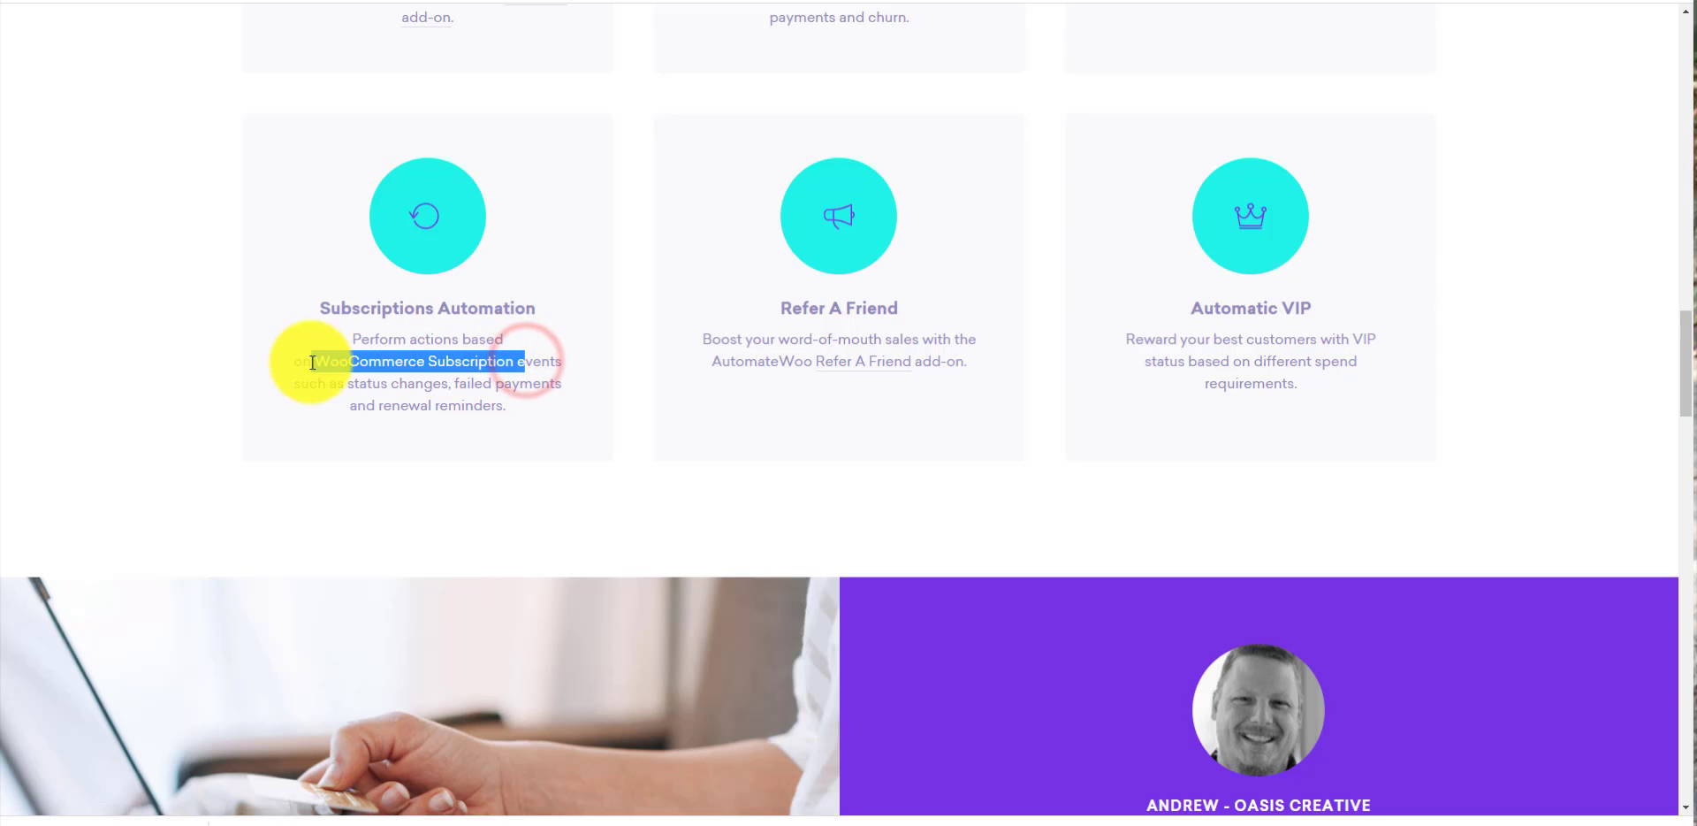
left_click(722, 427)
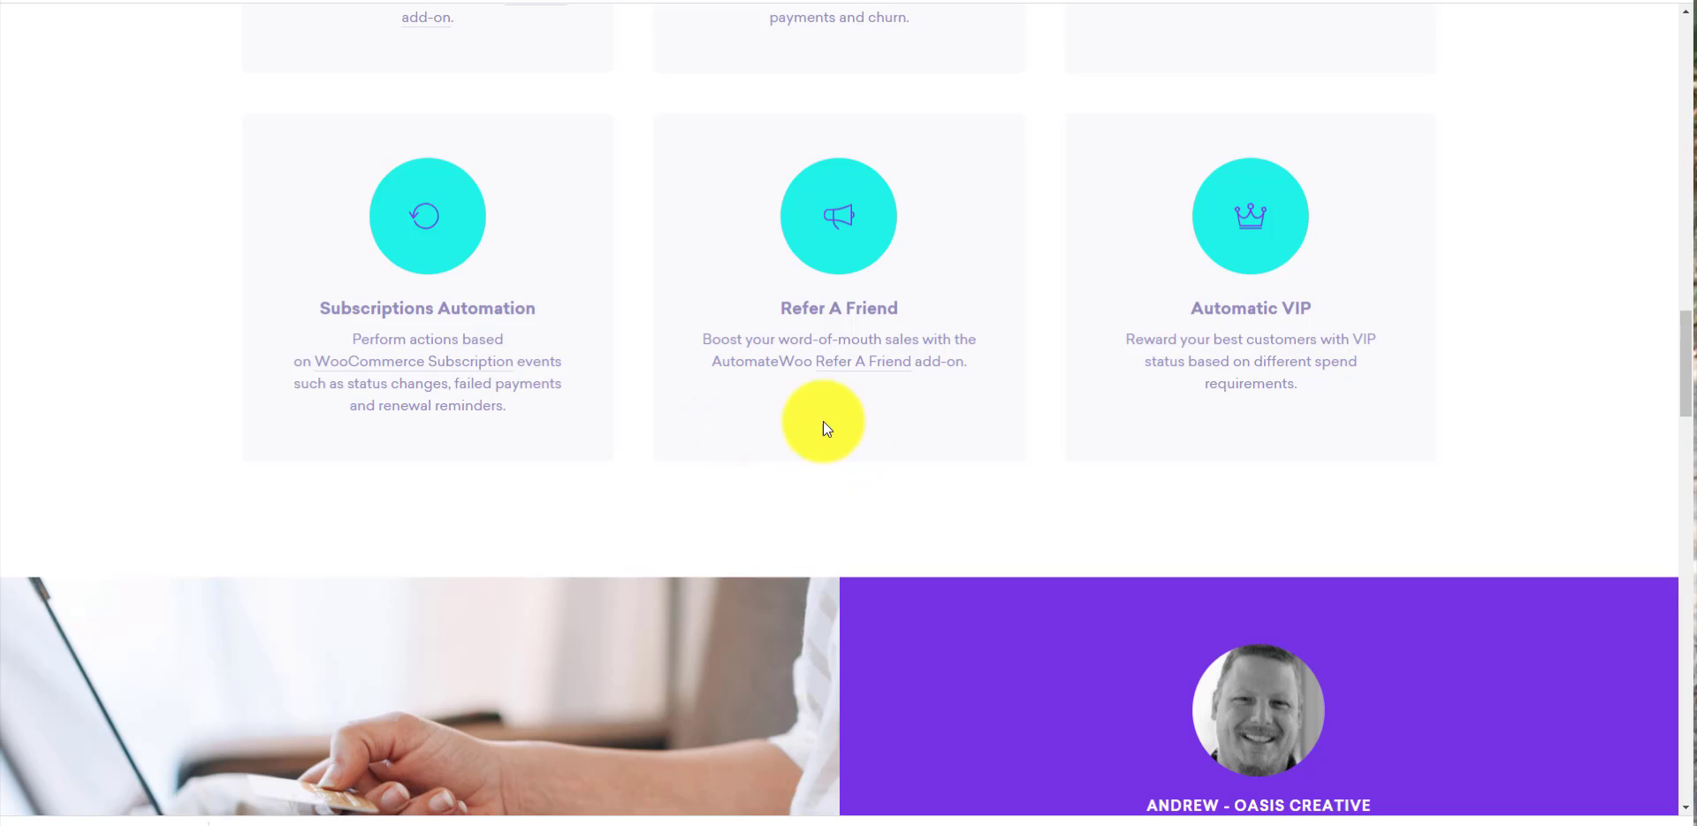
left_click_drag(928, 301, 931, 302)
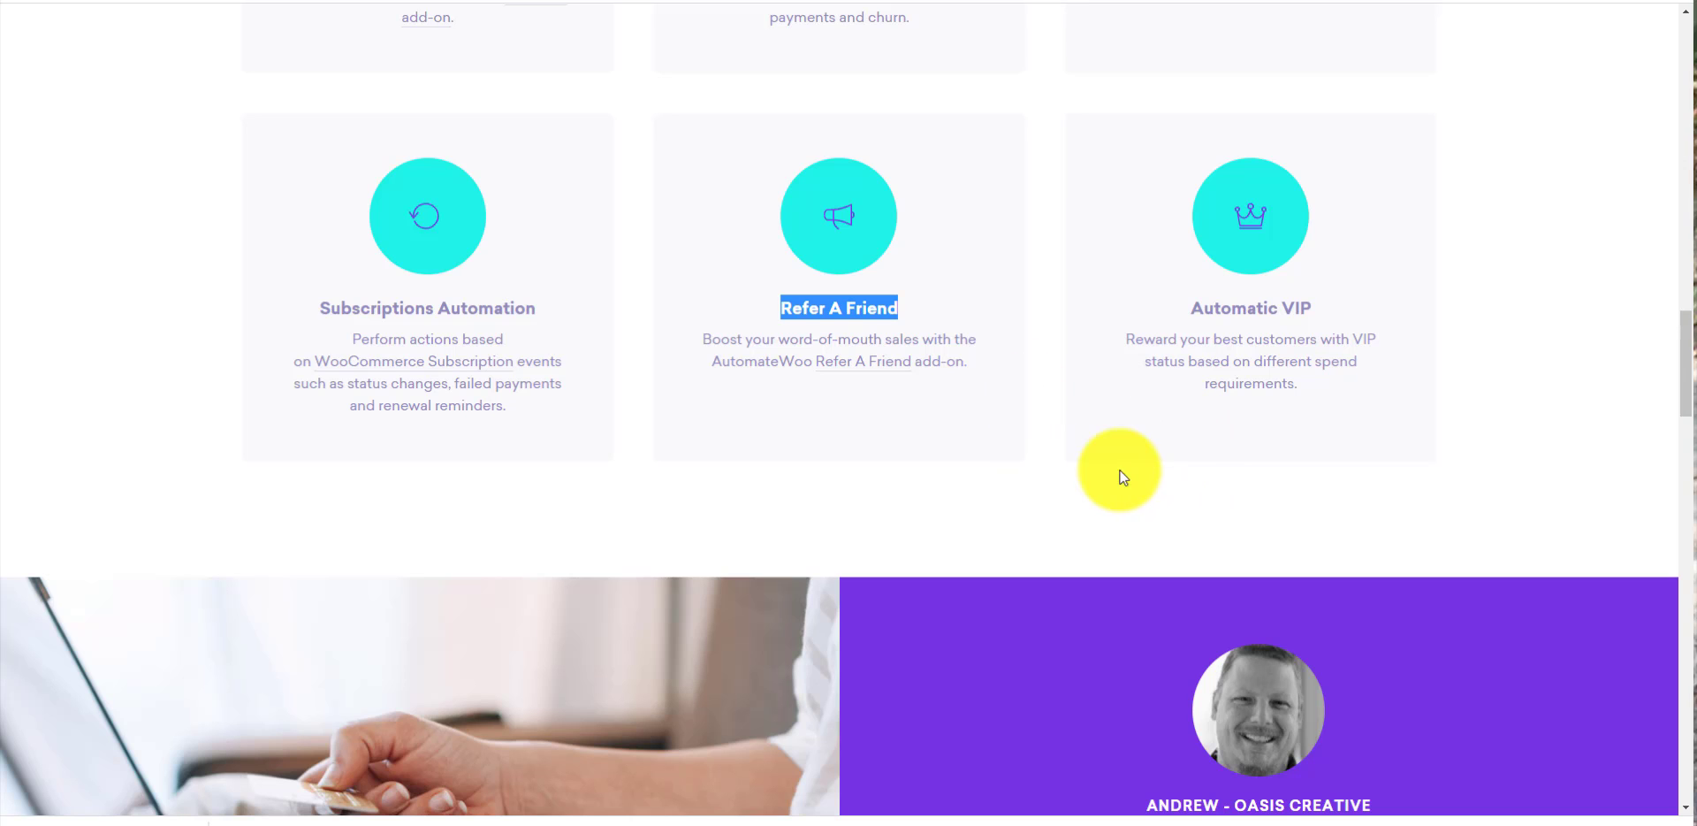
scroll(1232, 263, "down", 1)
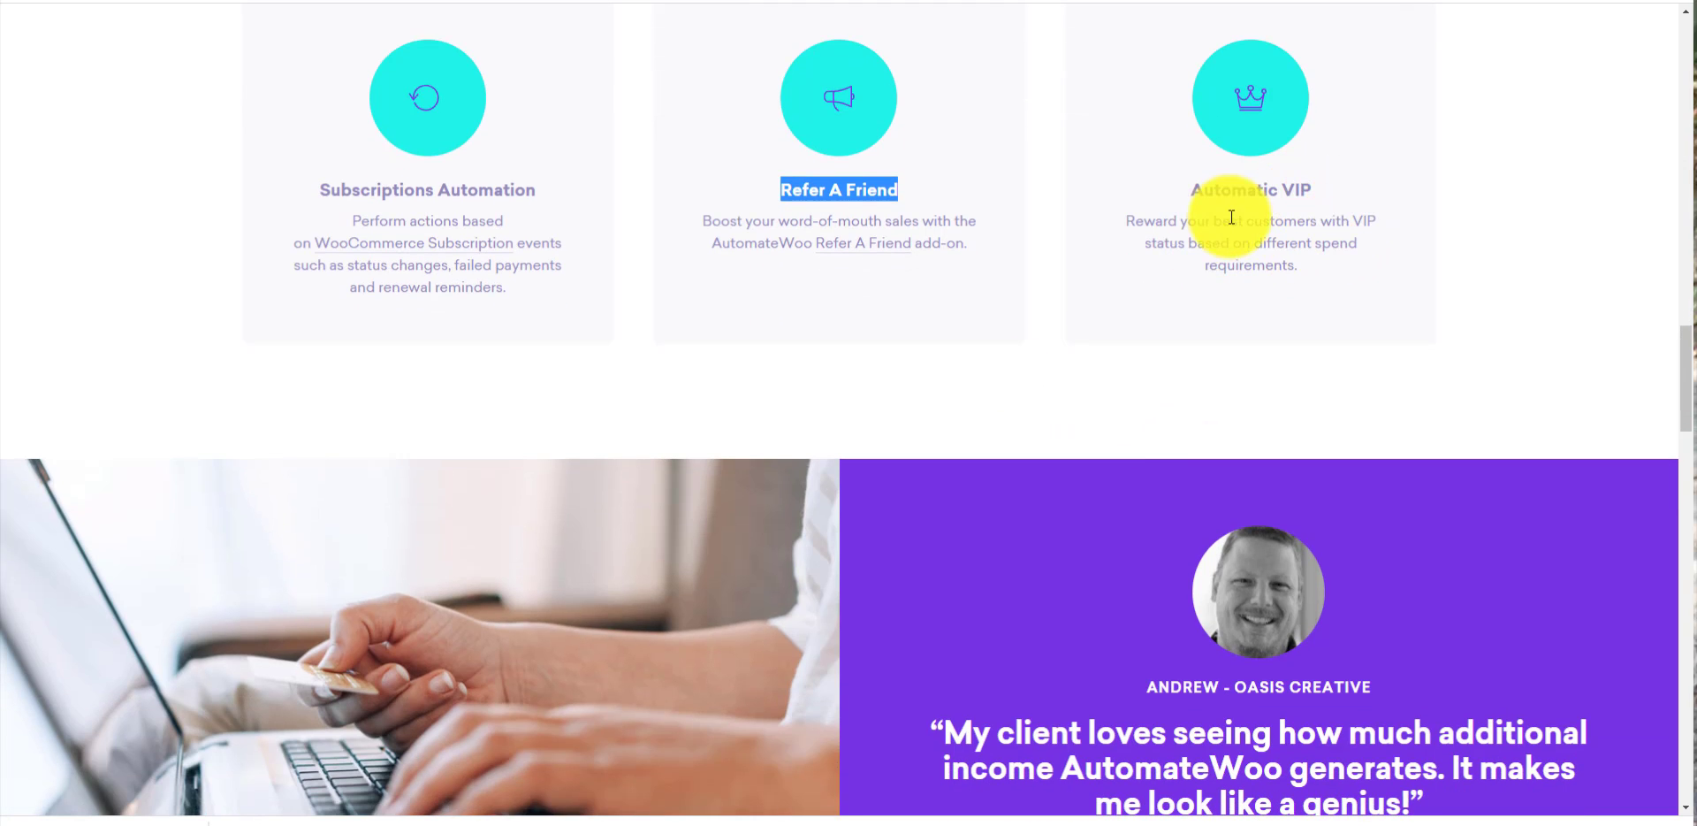
- Look through the Integrations and What Customers Are Saying sections of the AutomateWoo homepage
scroll(952, 307, "down", 4)
scroll(952, 305, "down", 5)
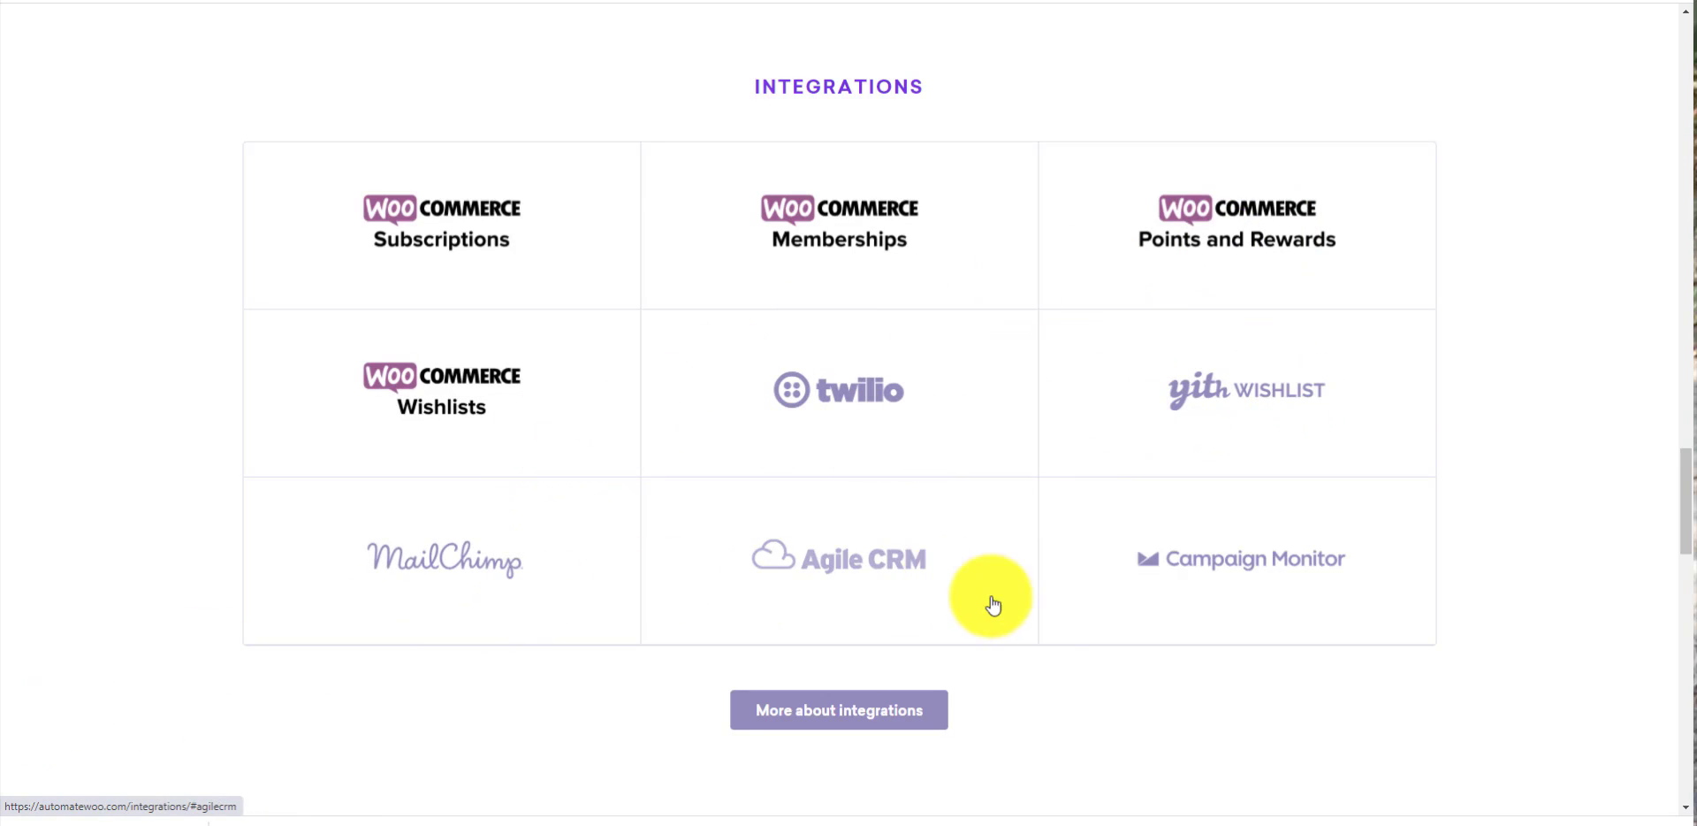
scroll(1292, 656, "down", 4)
scroll(1292, 656, "down", 5)
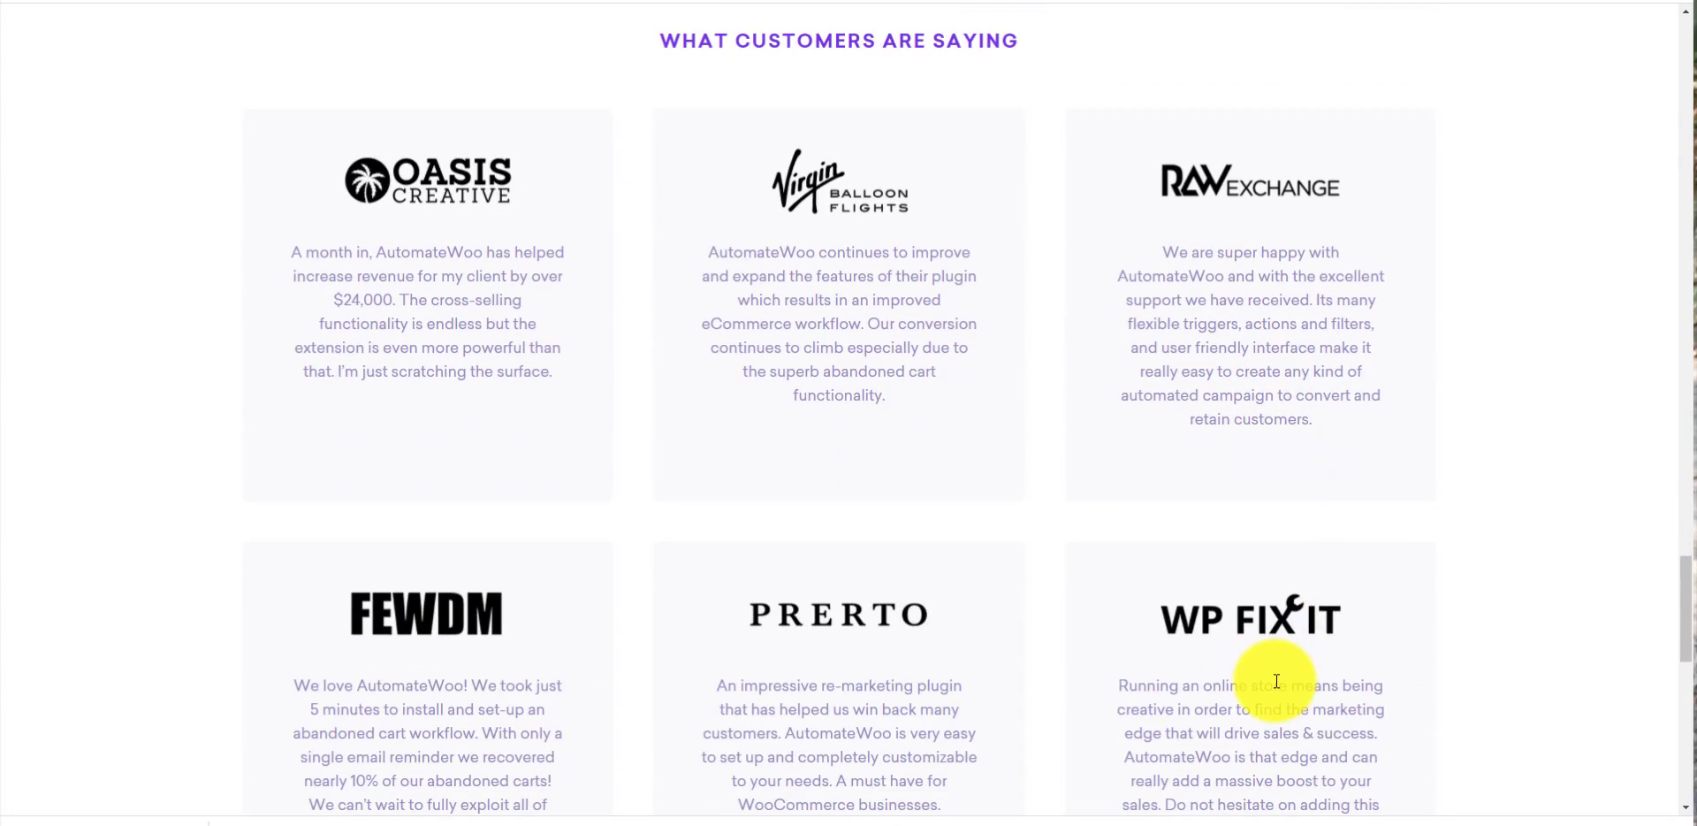
scroll(699, 104, "up", 10)
scroll(699, 104, "up", 3)
- Switch to the AutomateWoo product page on WooCommerce and highlight its annual price and the WooCommerce logo
left_click(585, 1)
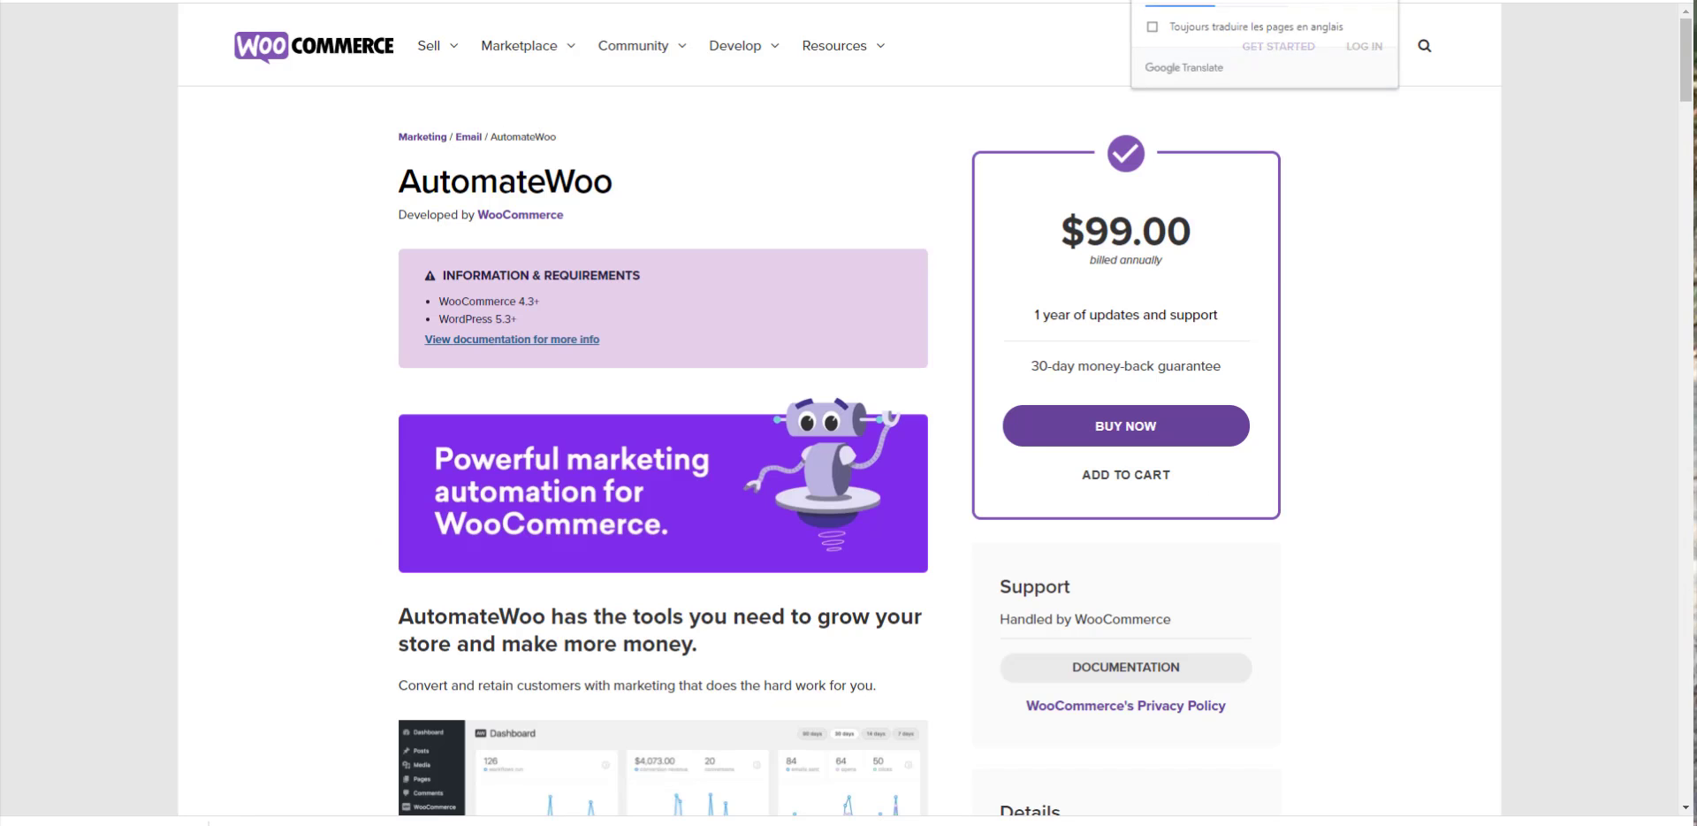
left_click_drag(1243, 236, 1052, 243)
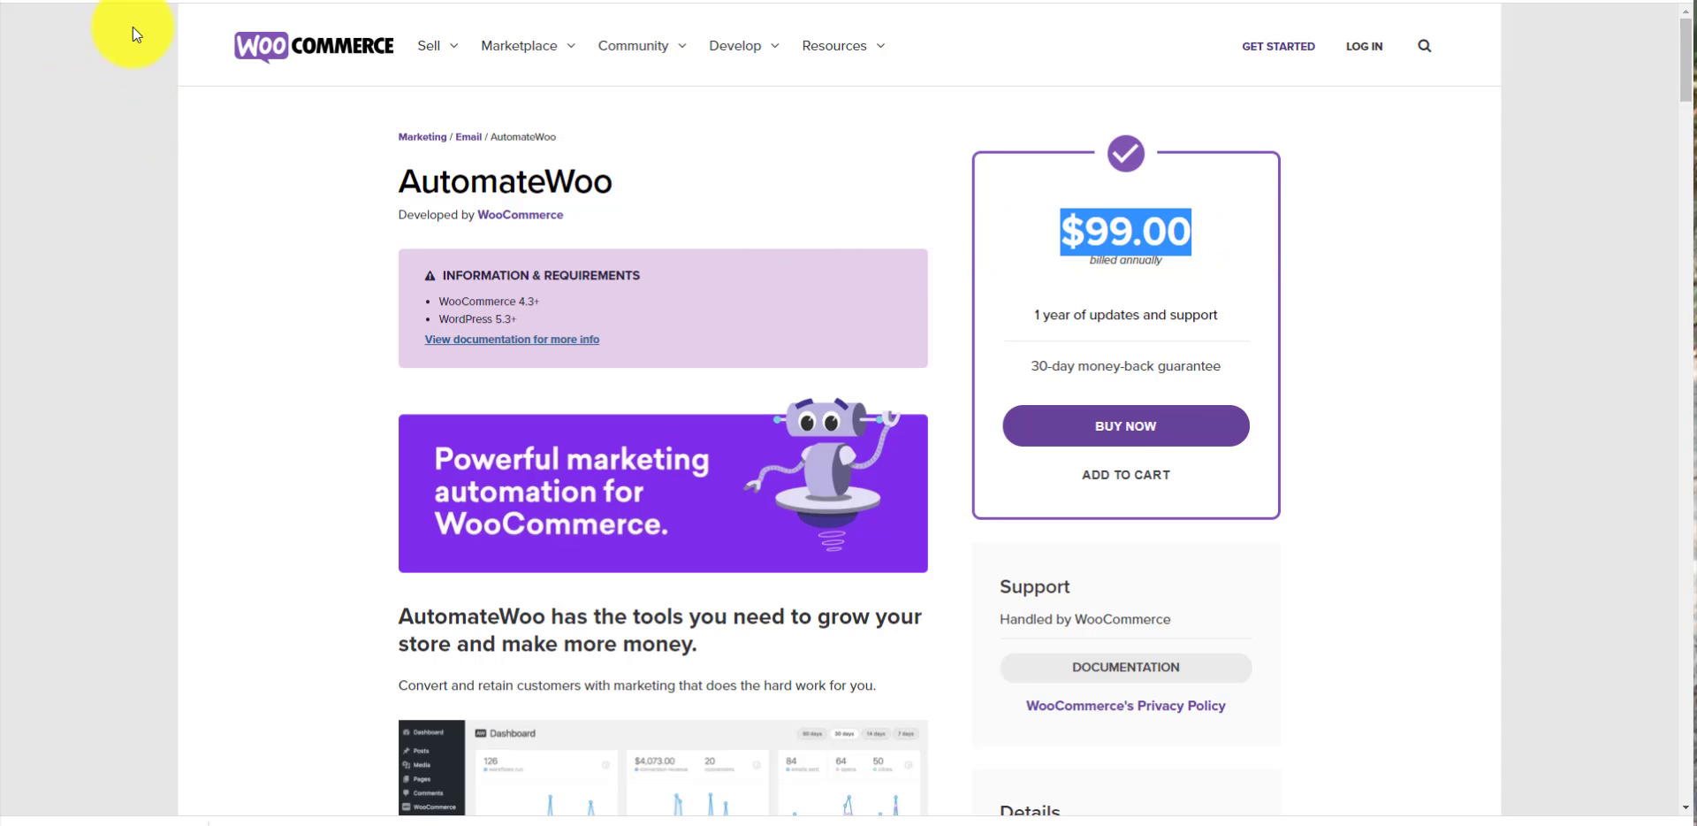
left_click_drag(205, 53, 428, 53)
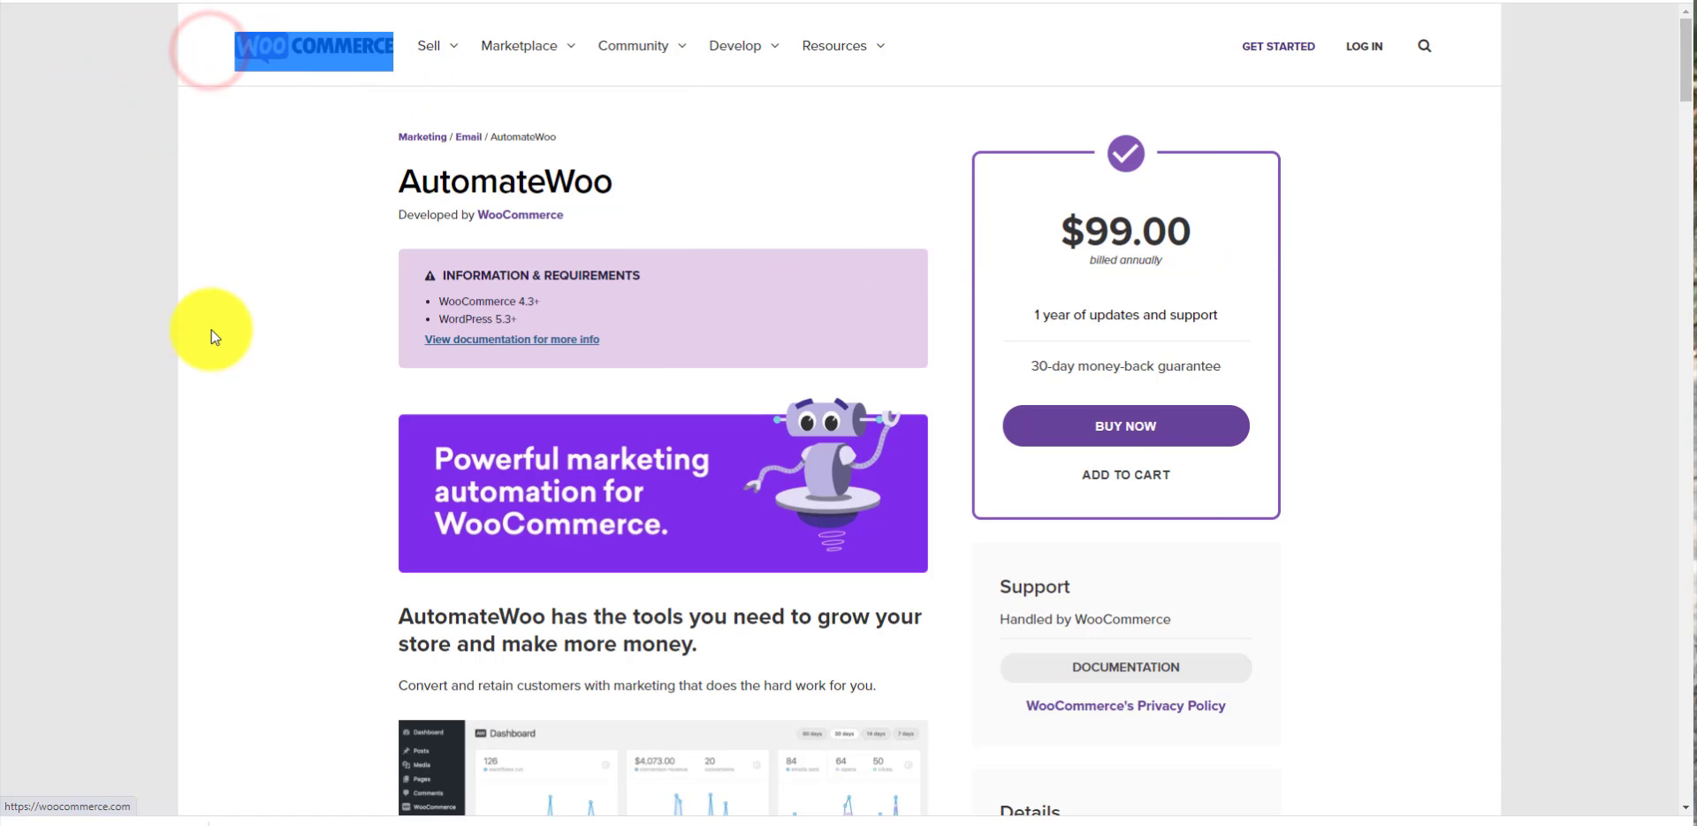
left_click(279, 331)
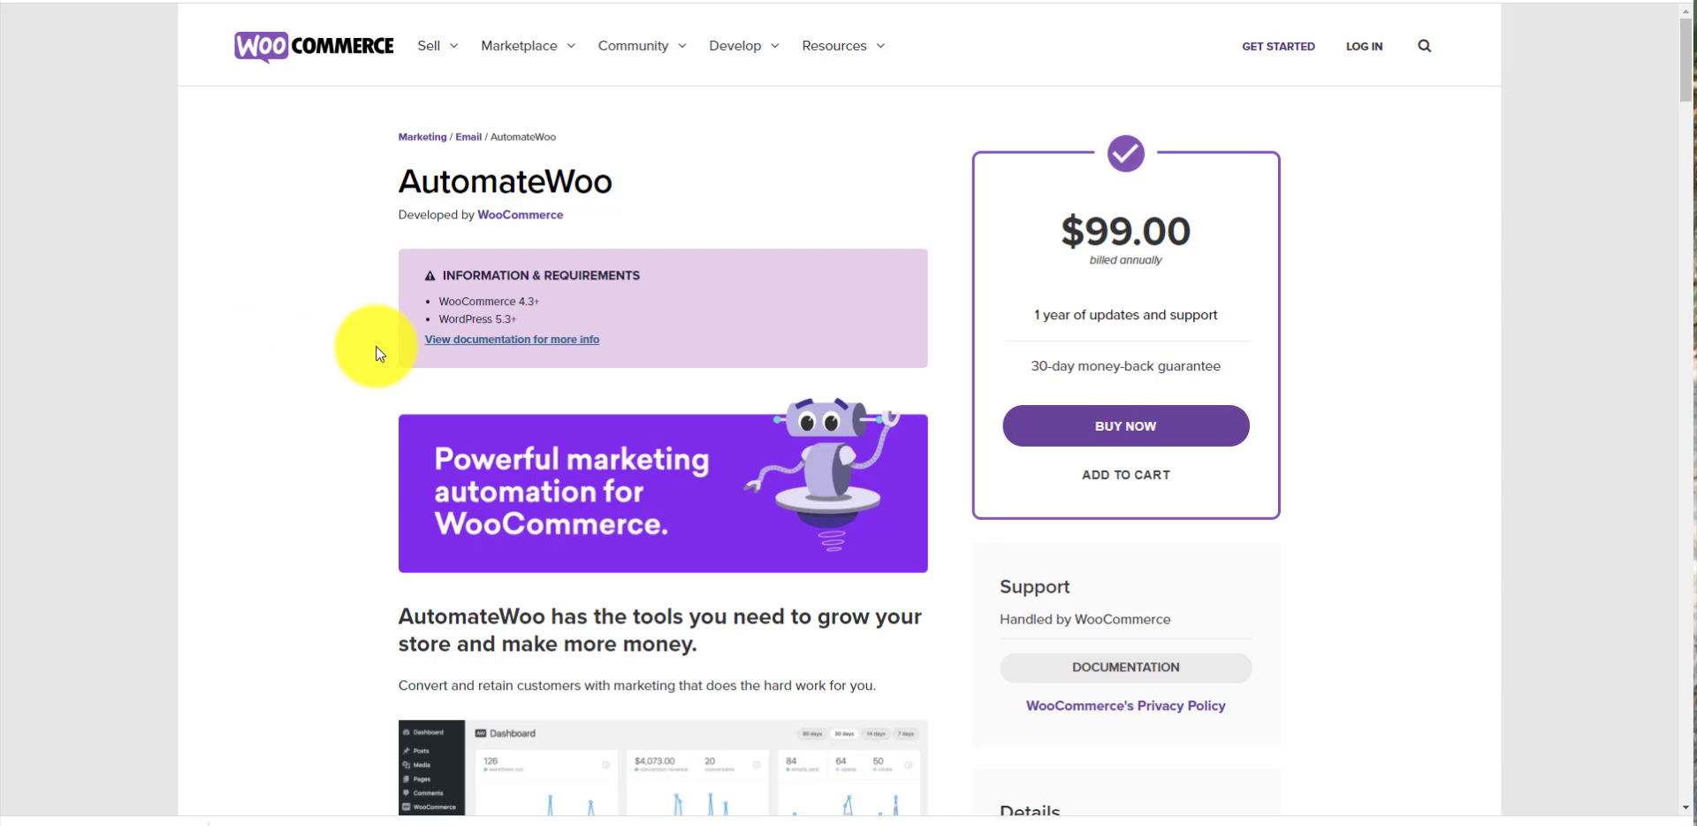
- Look through the full AutomateWoo product page, including its email examples, feature list and reporting section
scroll(343, 384, "down", 5)
scroll(342, 384, "down", 20)
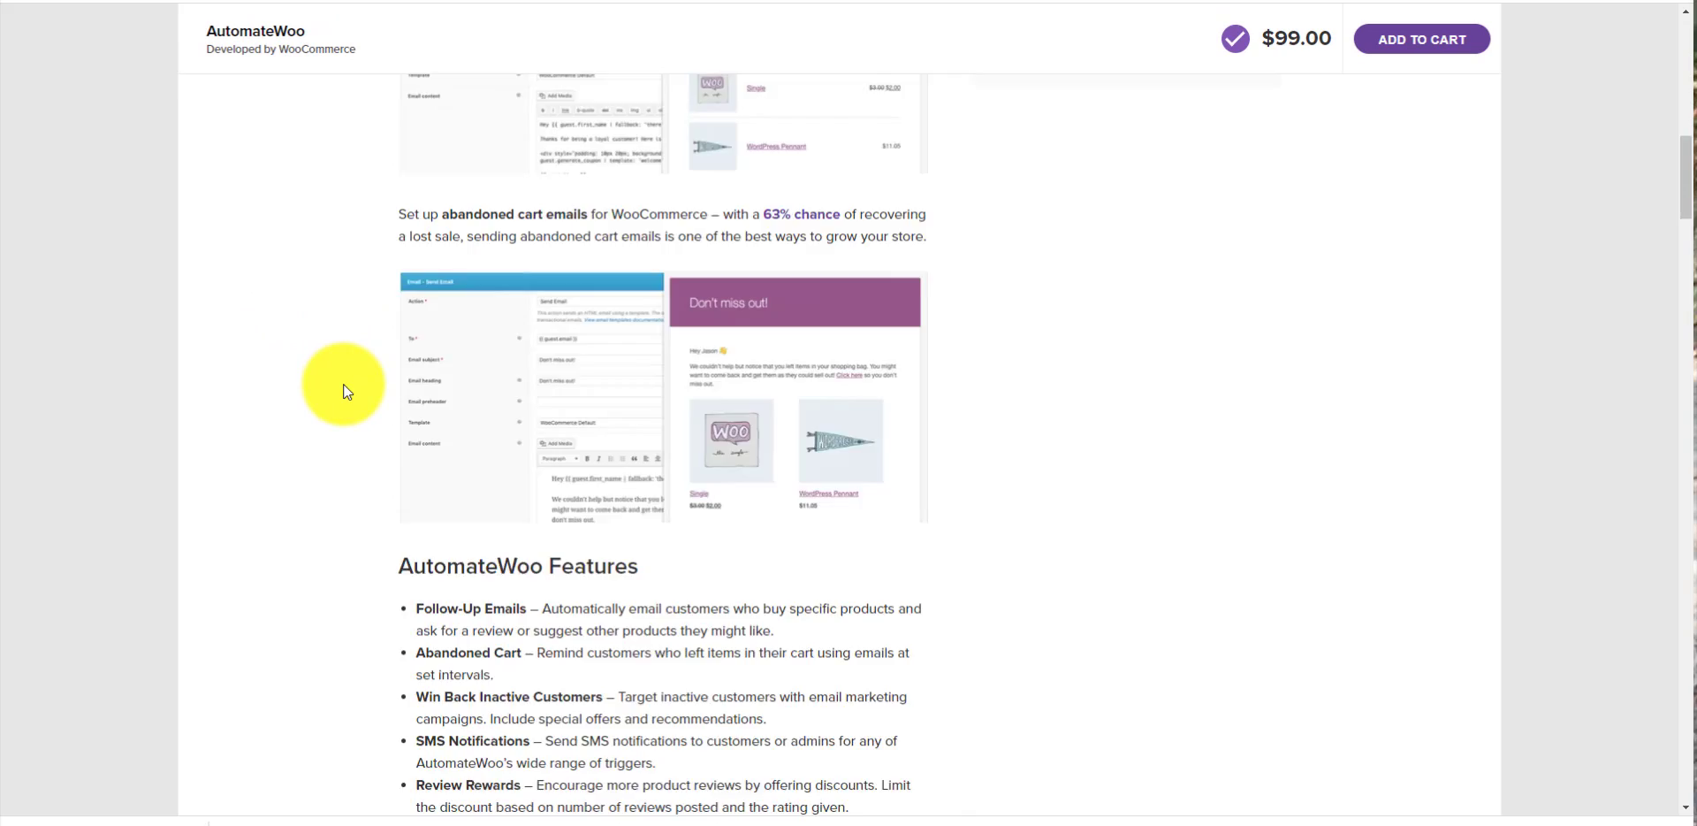
scroll(352, 431, "down", 20)
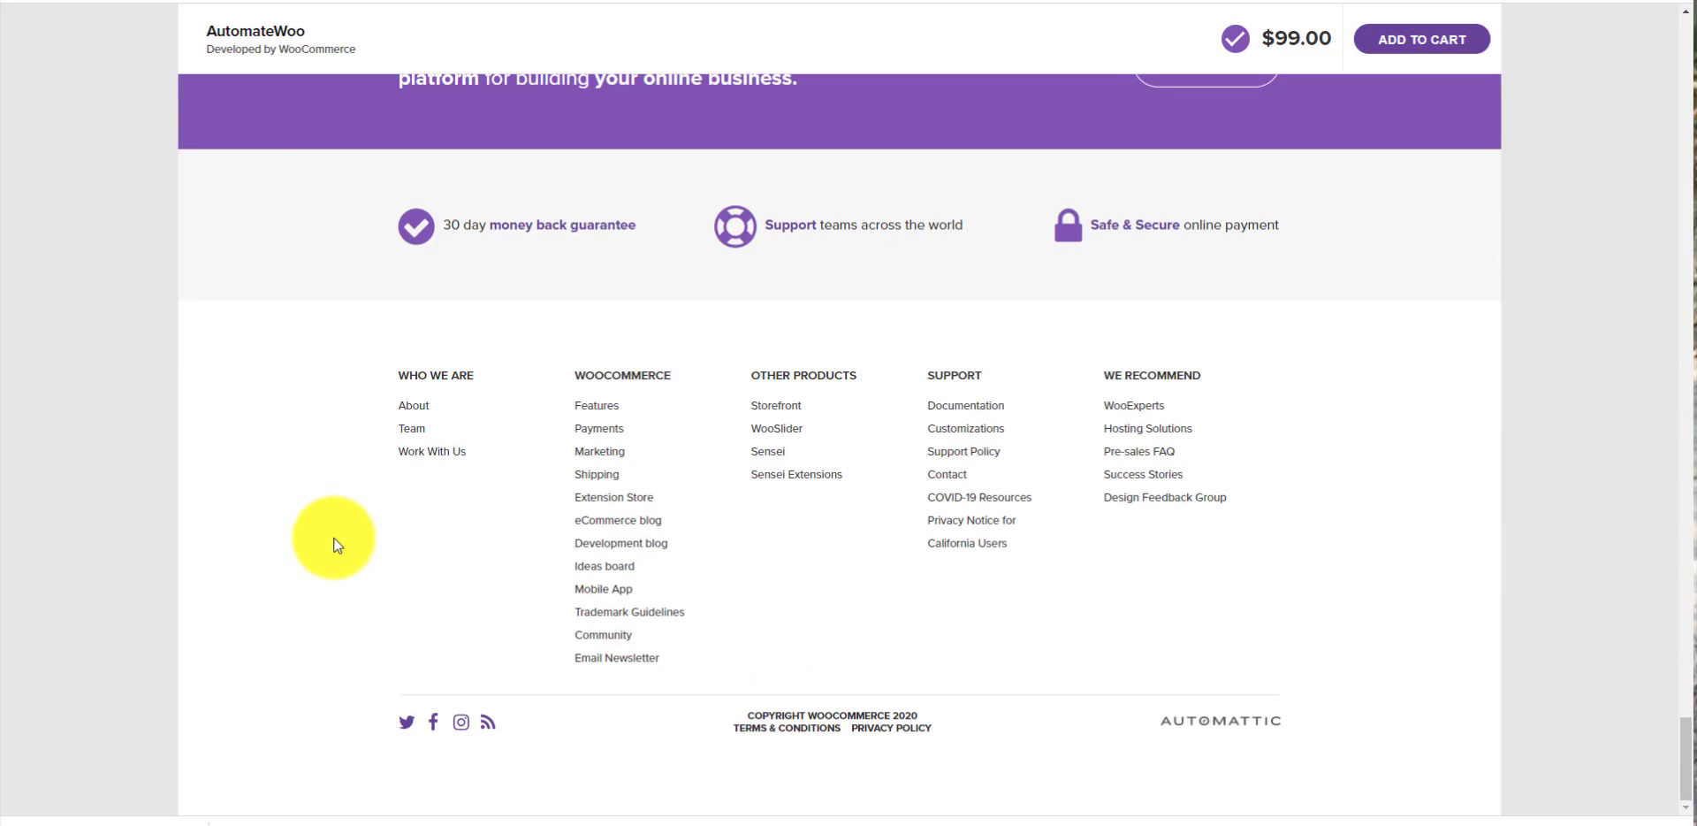
scroll(329, 539, "up", 20)
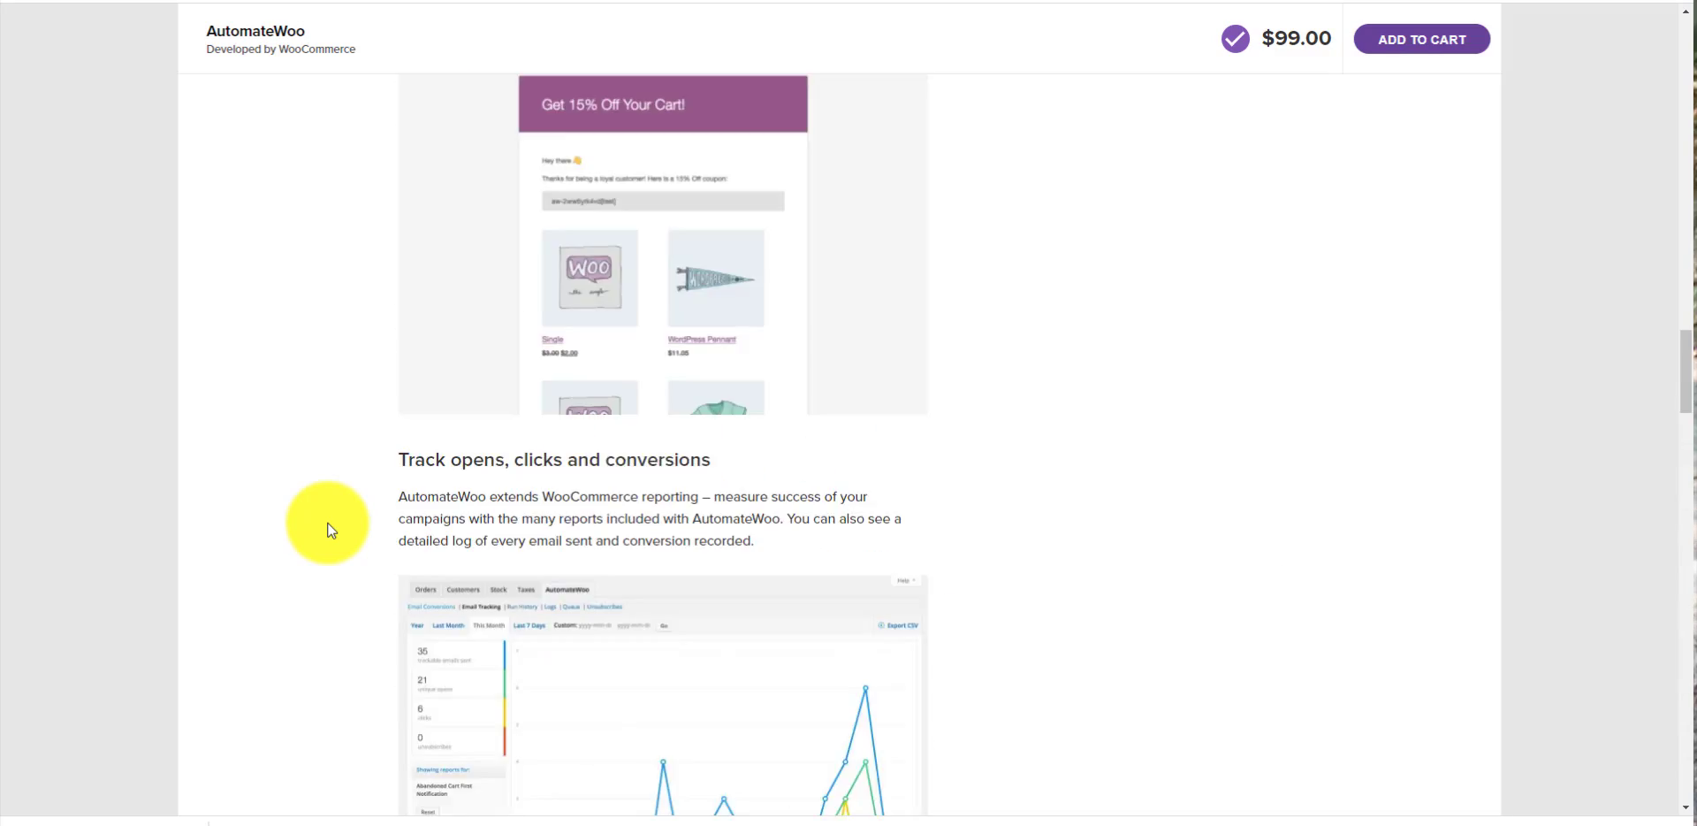
scroll(329, 530, "up", 20)
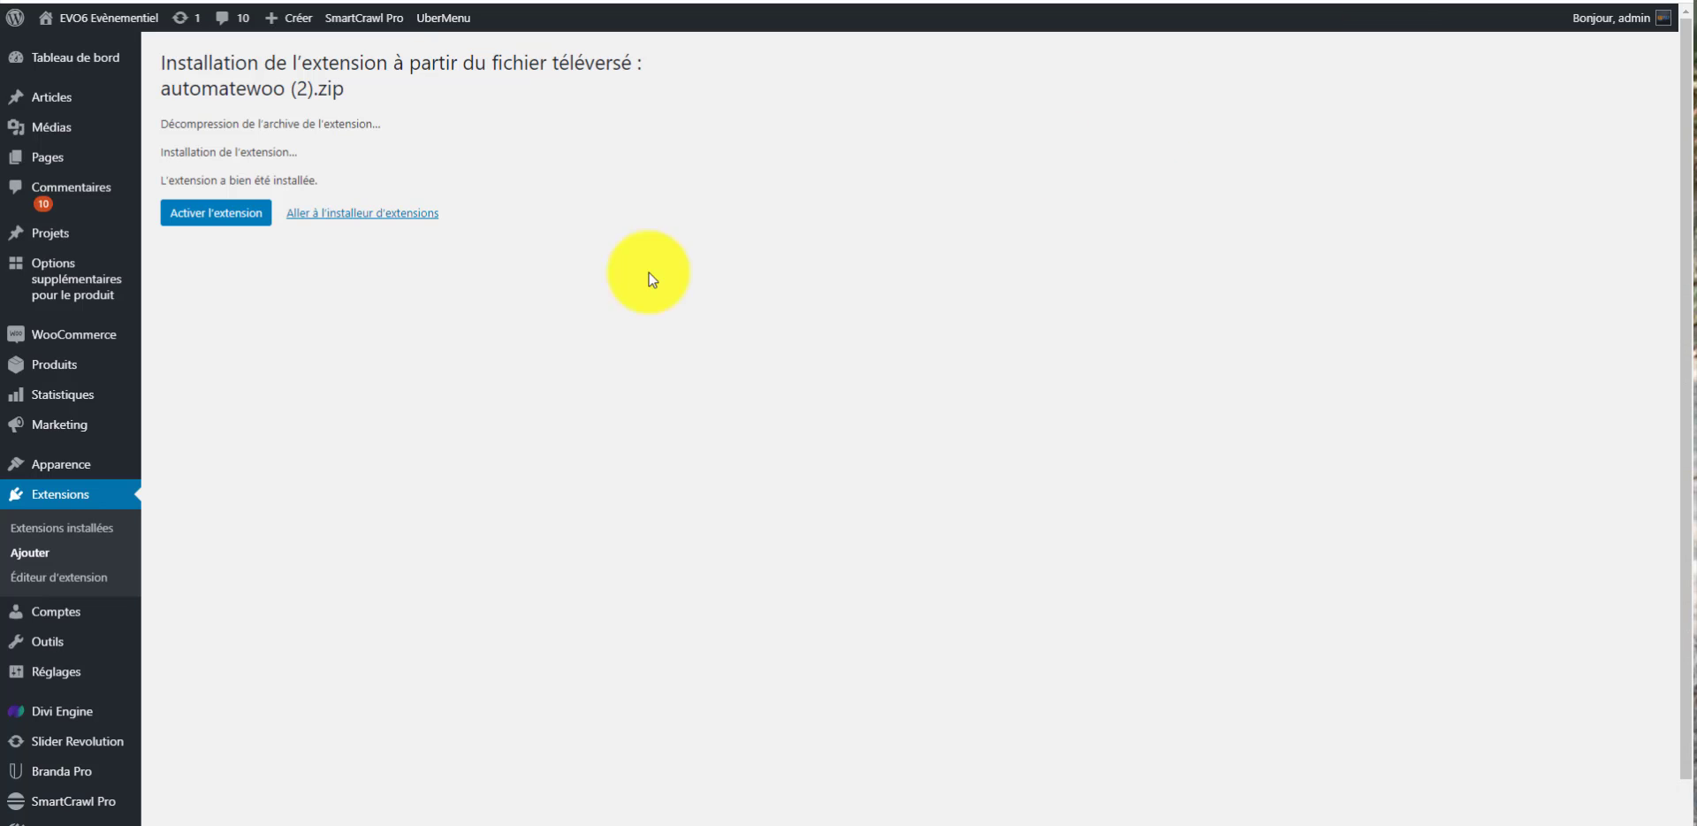
- Activate the uploaded AutomateWoo extension in the WordPress admin and open the AutomateWoo Dashboard
left_click(390, 390)
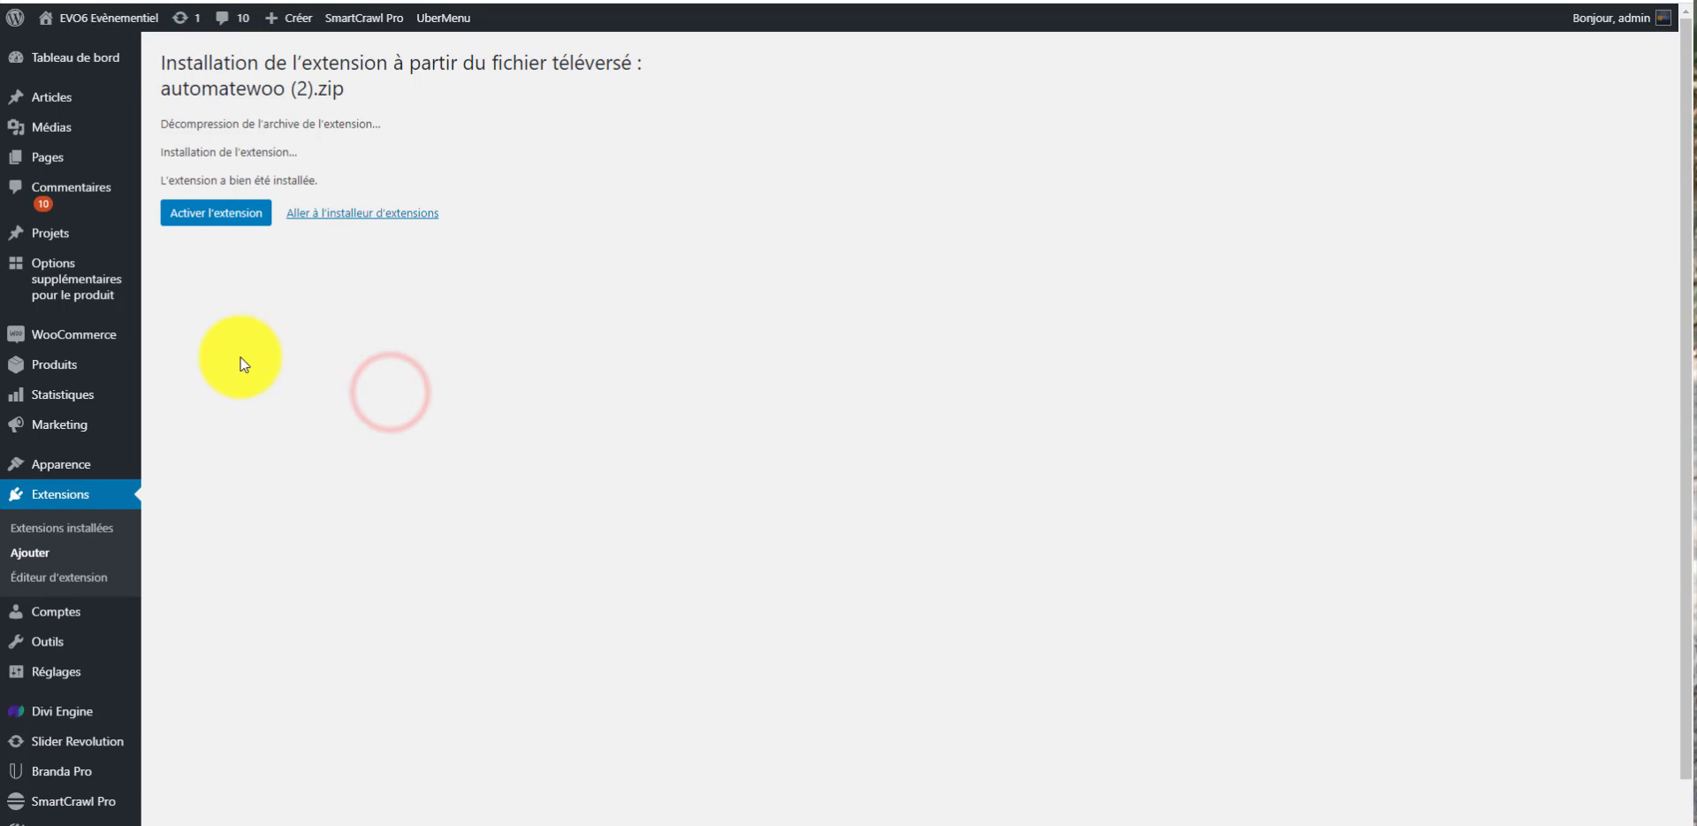
left_click(218, 212)
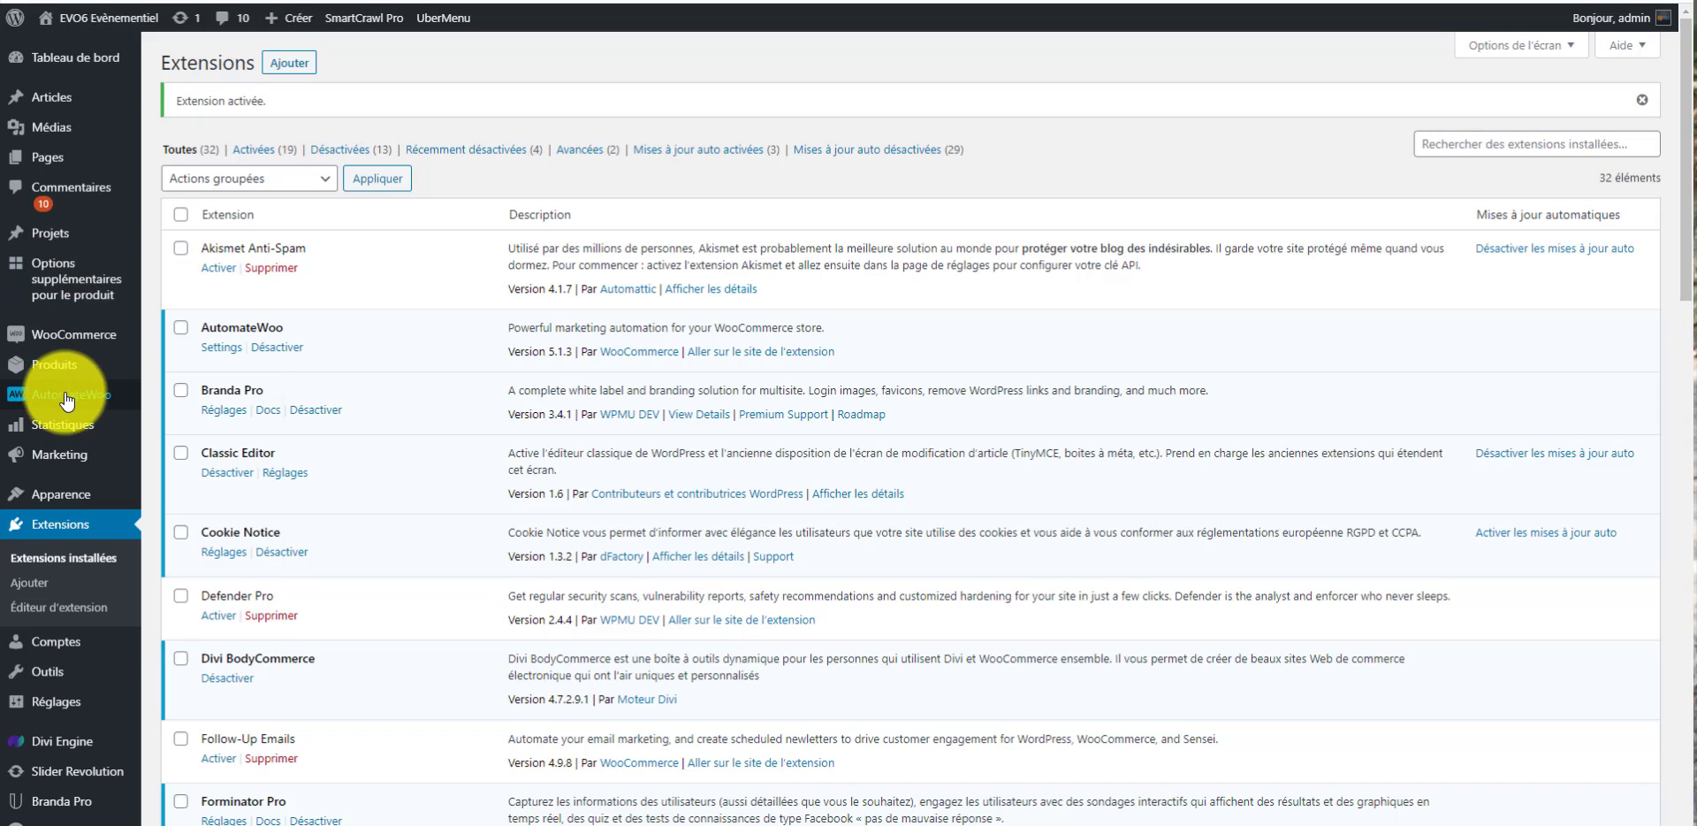
mouse_move(69, 403)
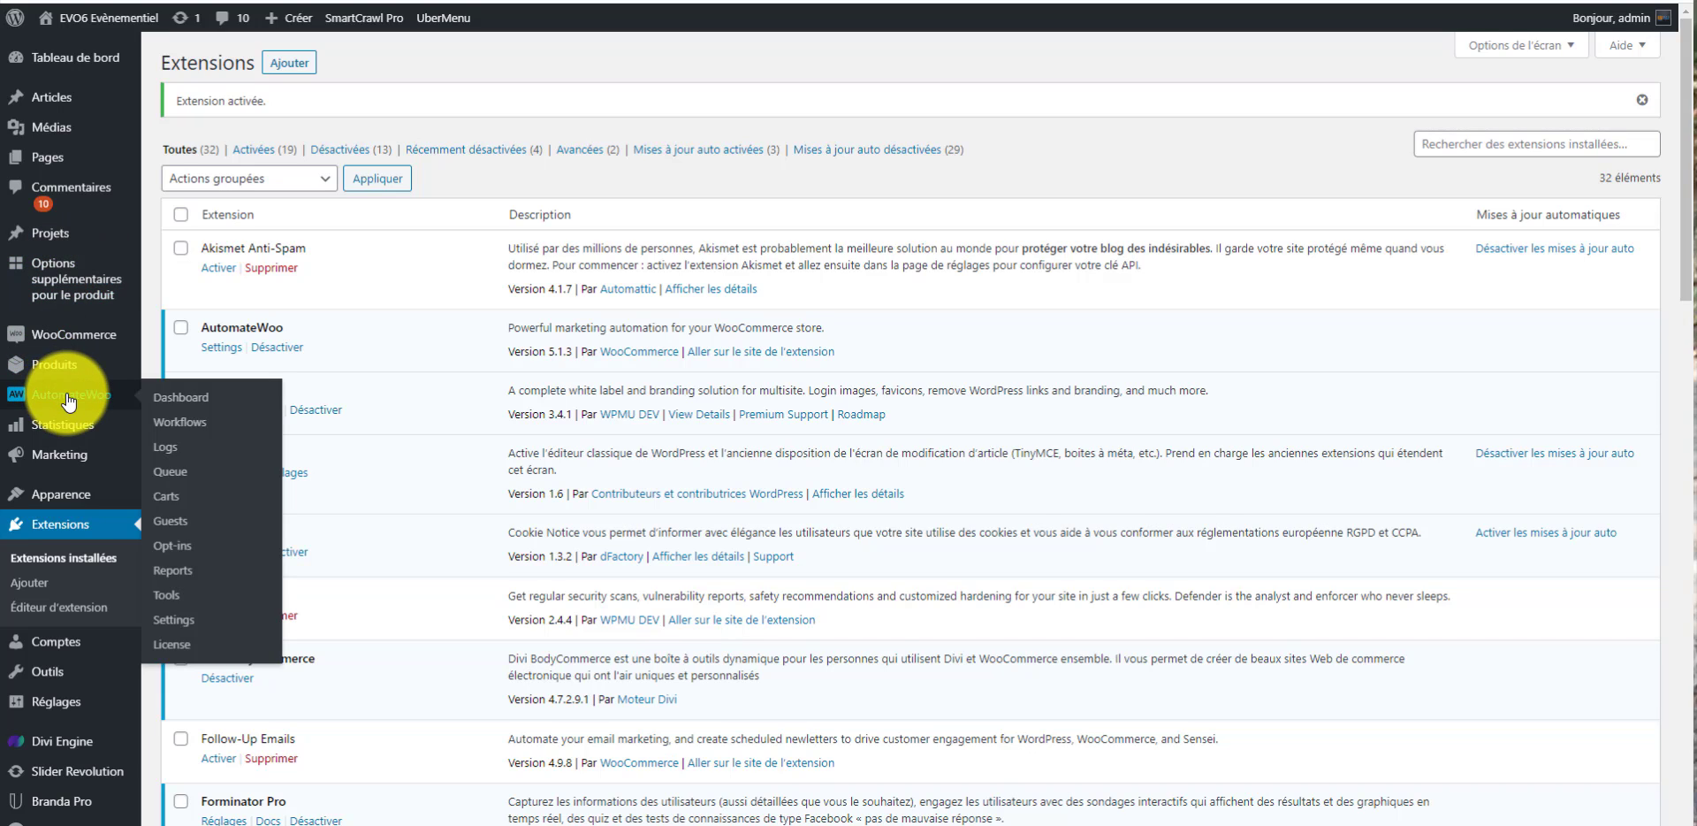
left_click(196, 404)
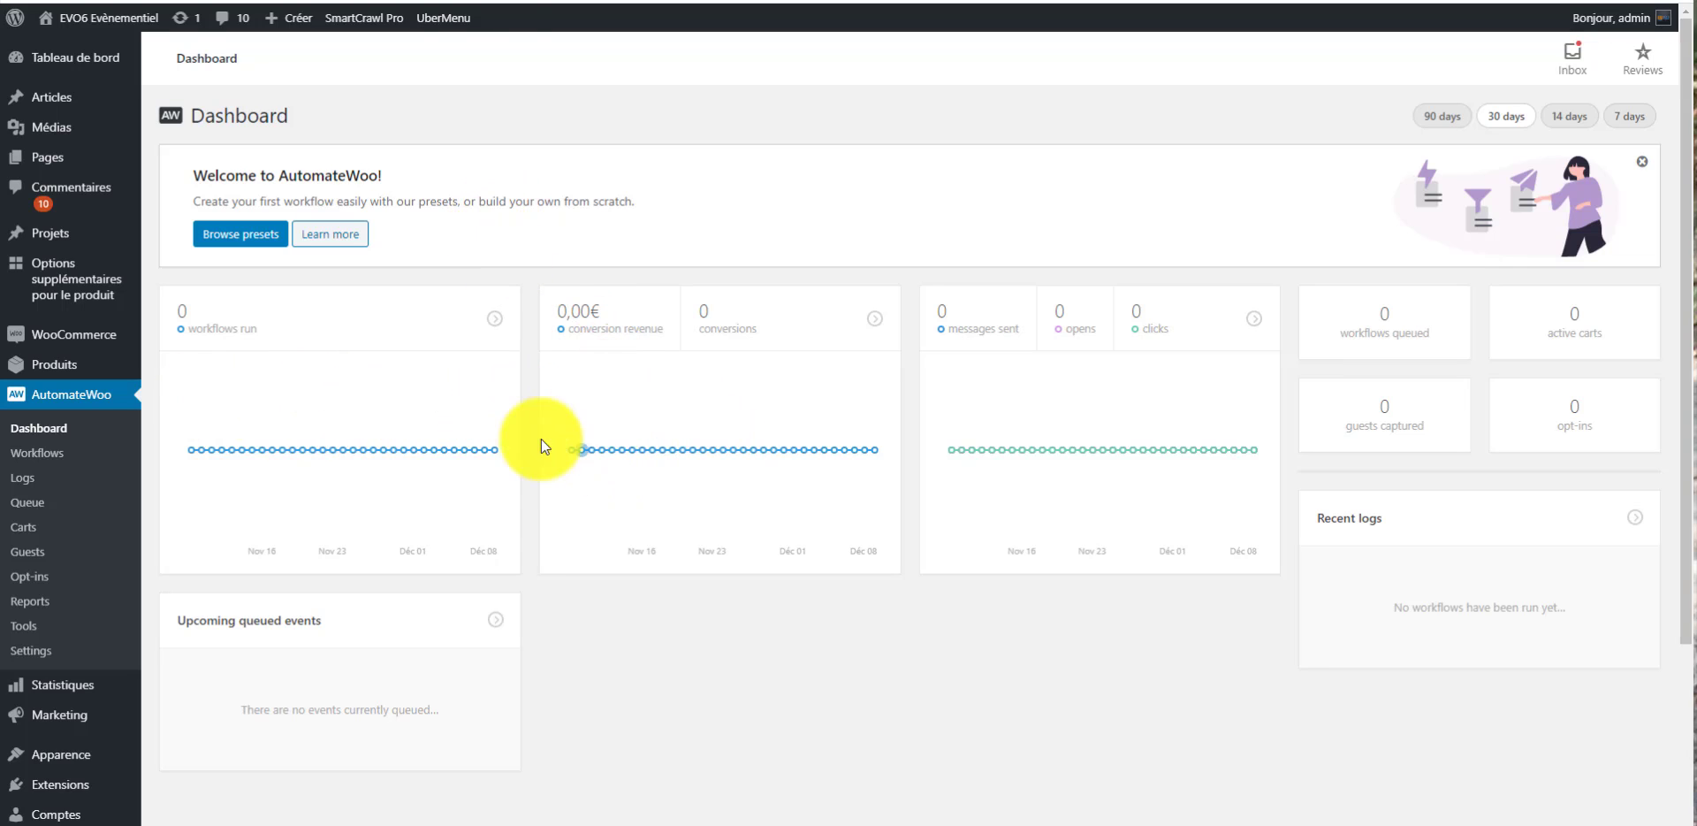
- Look over the AutomateWoo dashboard statistics, highlight the welcome message about creating a first workflow, and open the workflow presets
scroll(708, 617, "down", 2)
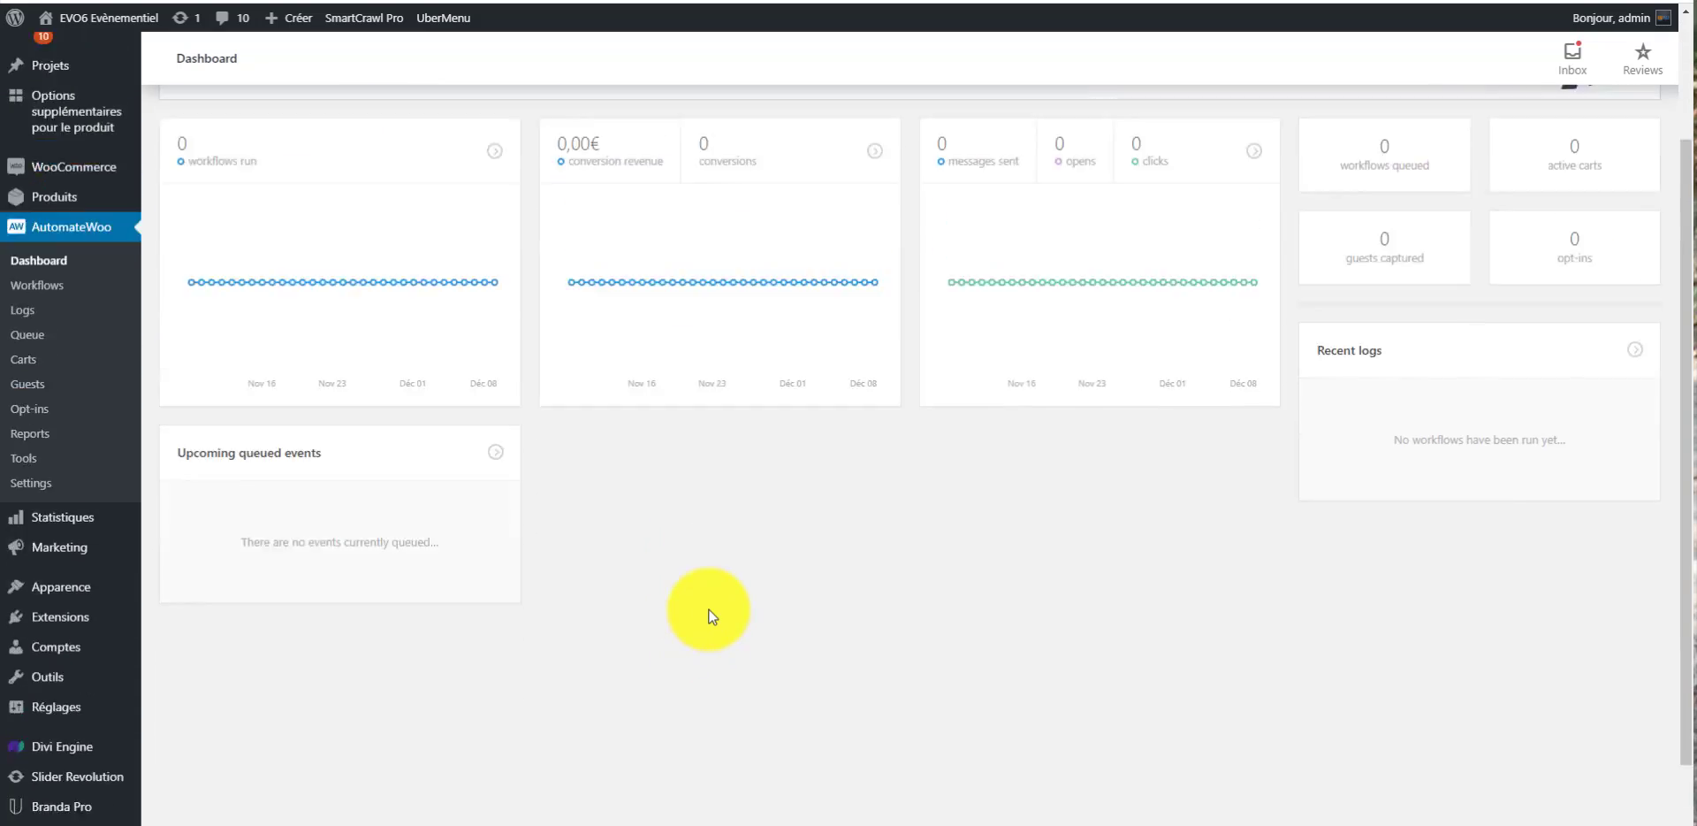
scroll(708, 617, "up", 2)
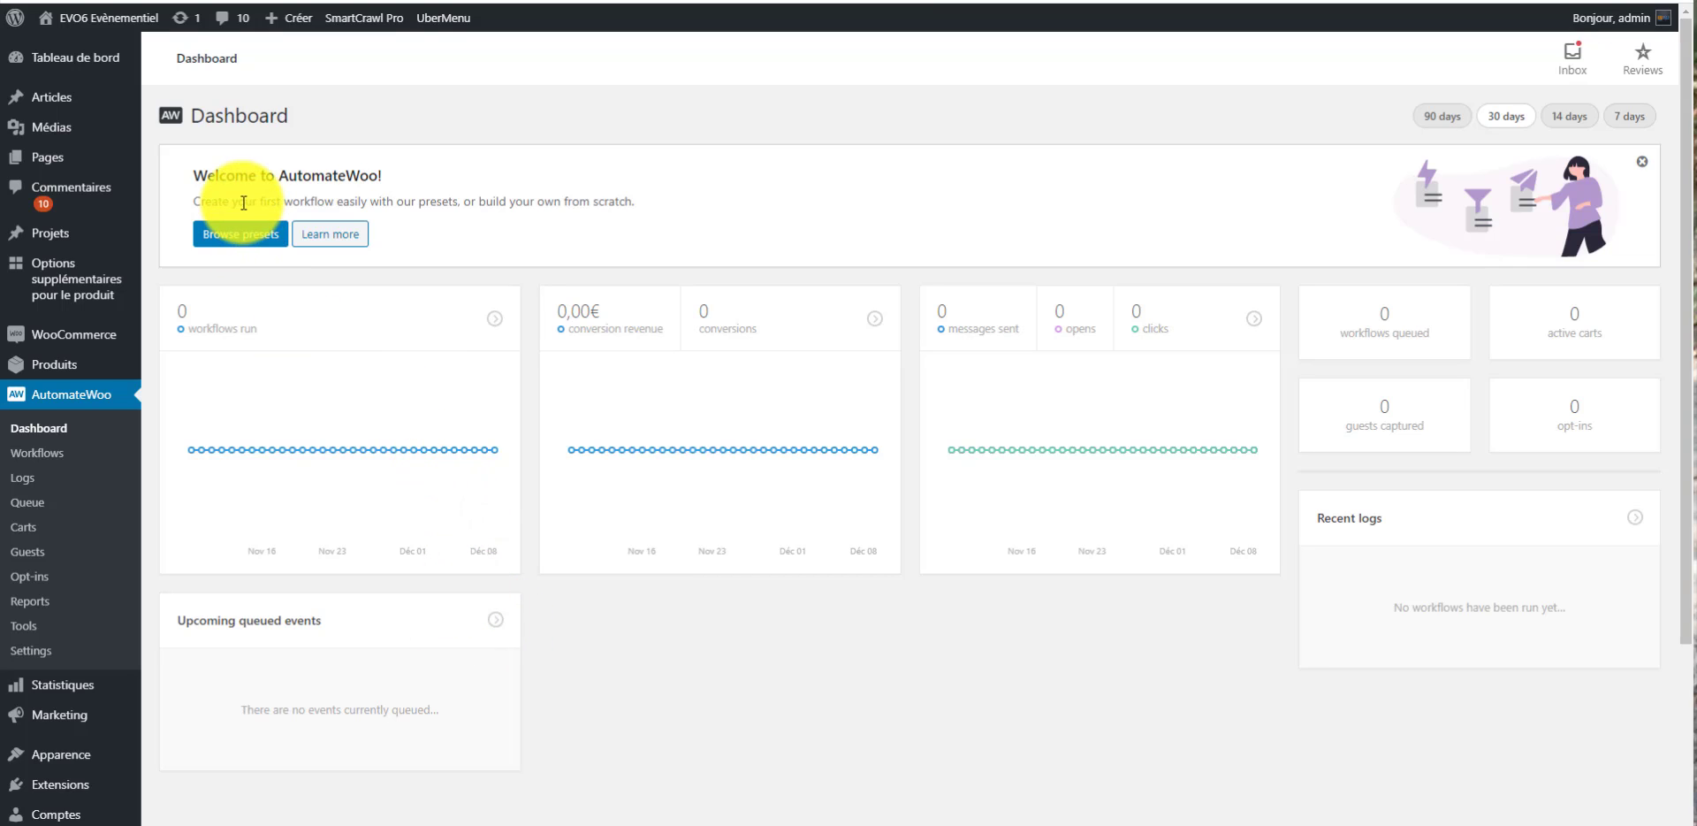
left_click_drag(245, 201, 598, 200)
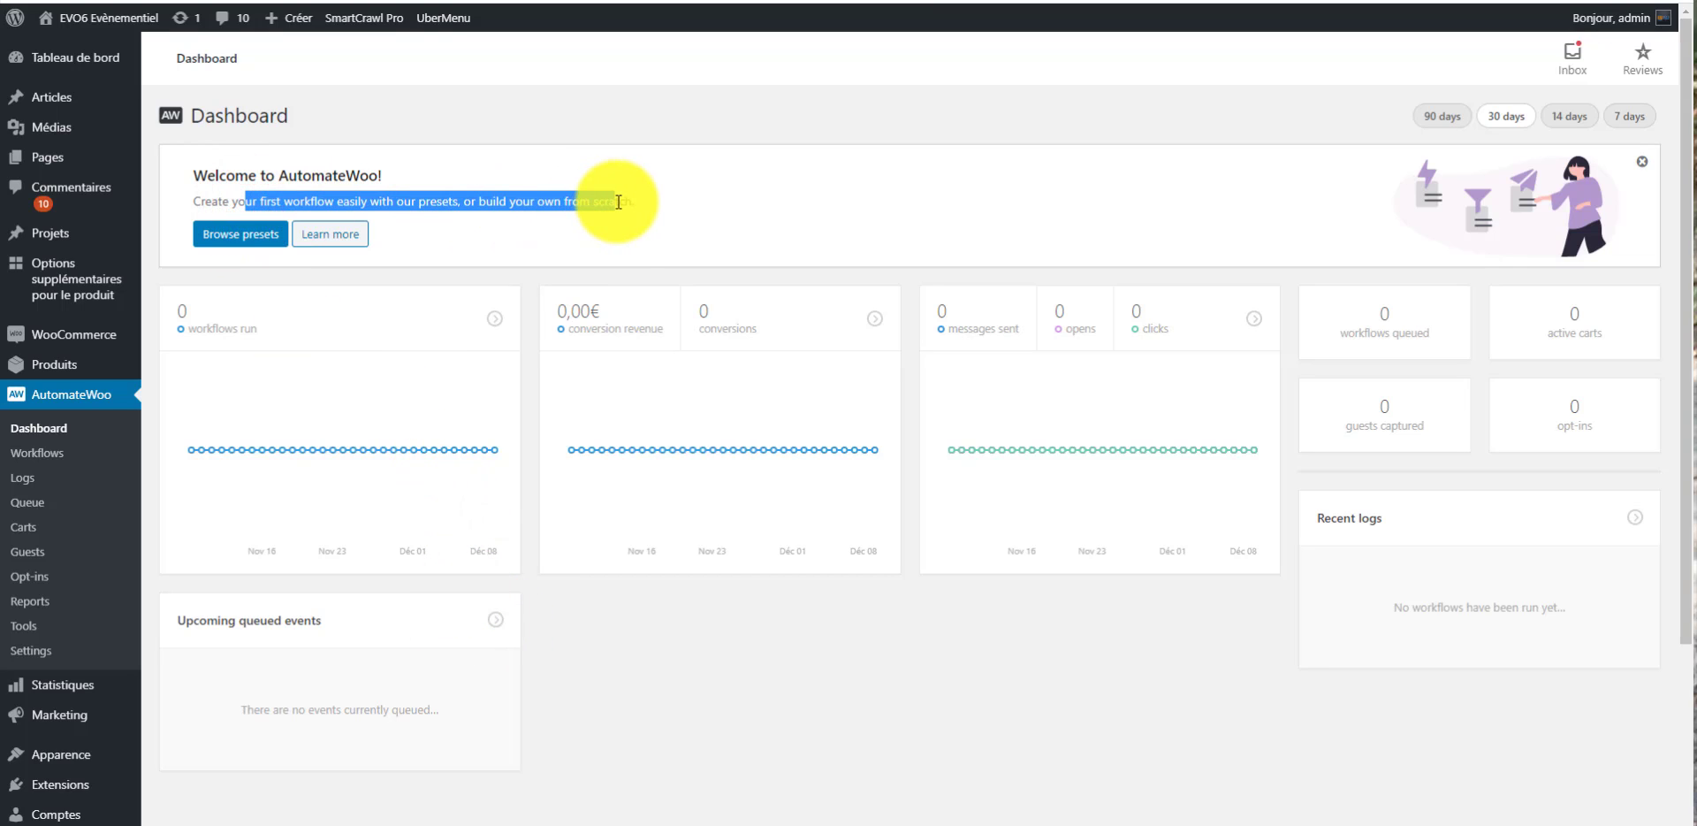
left_click(584, 246)
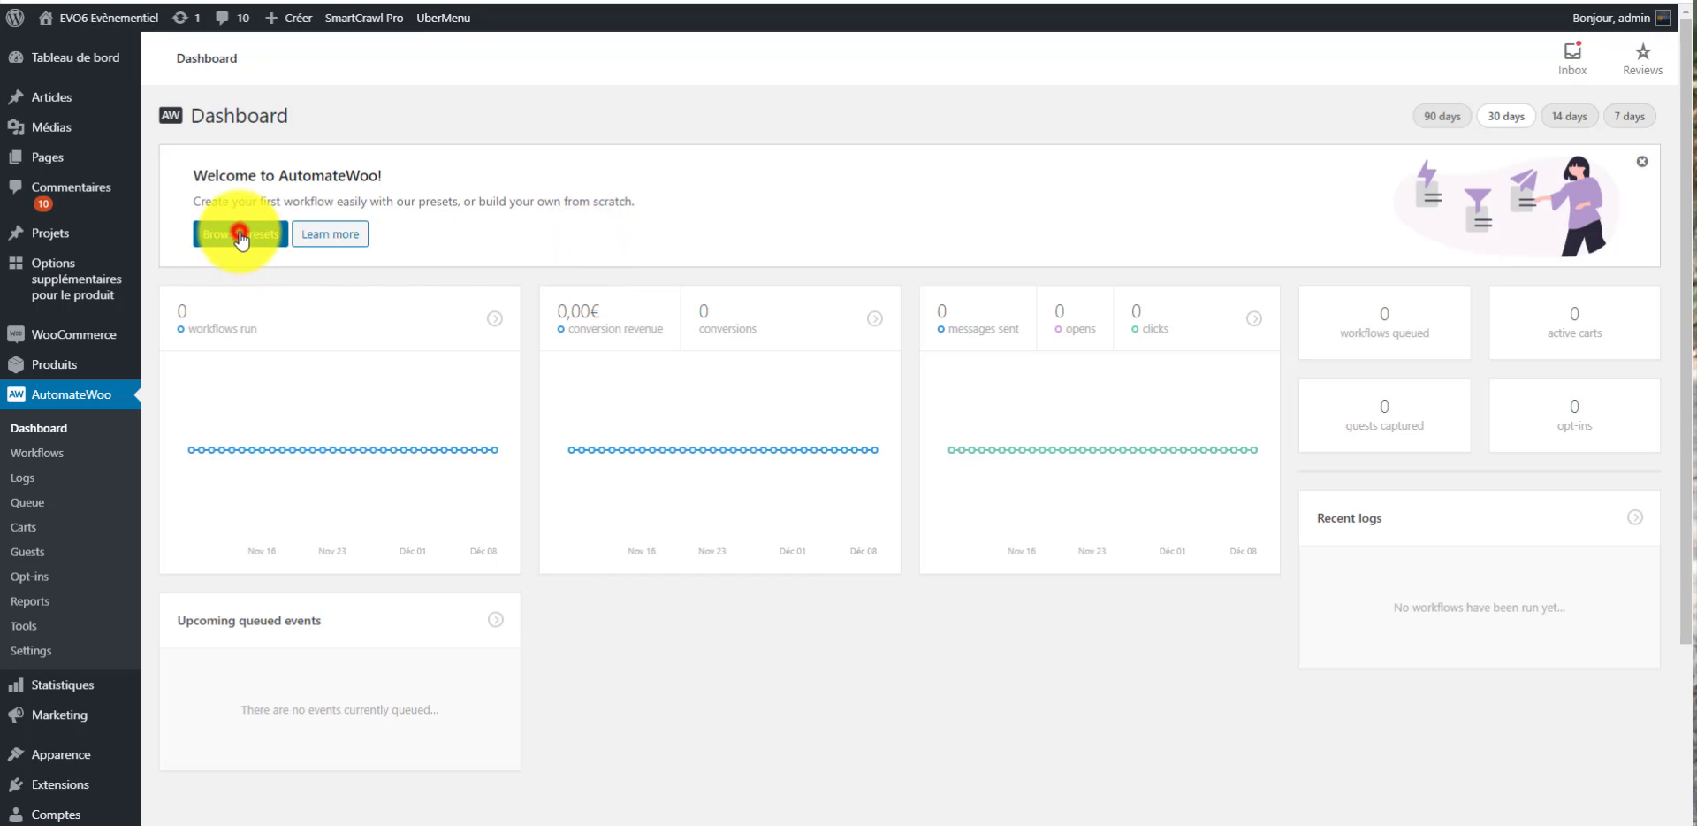
left_click(240, 236)
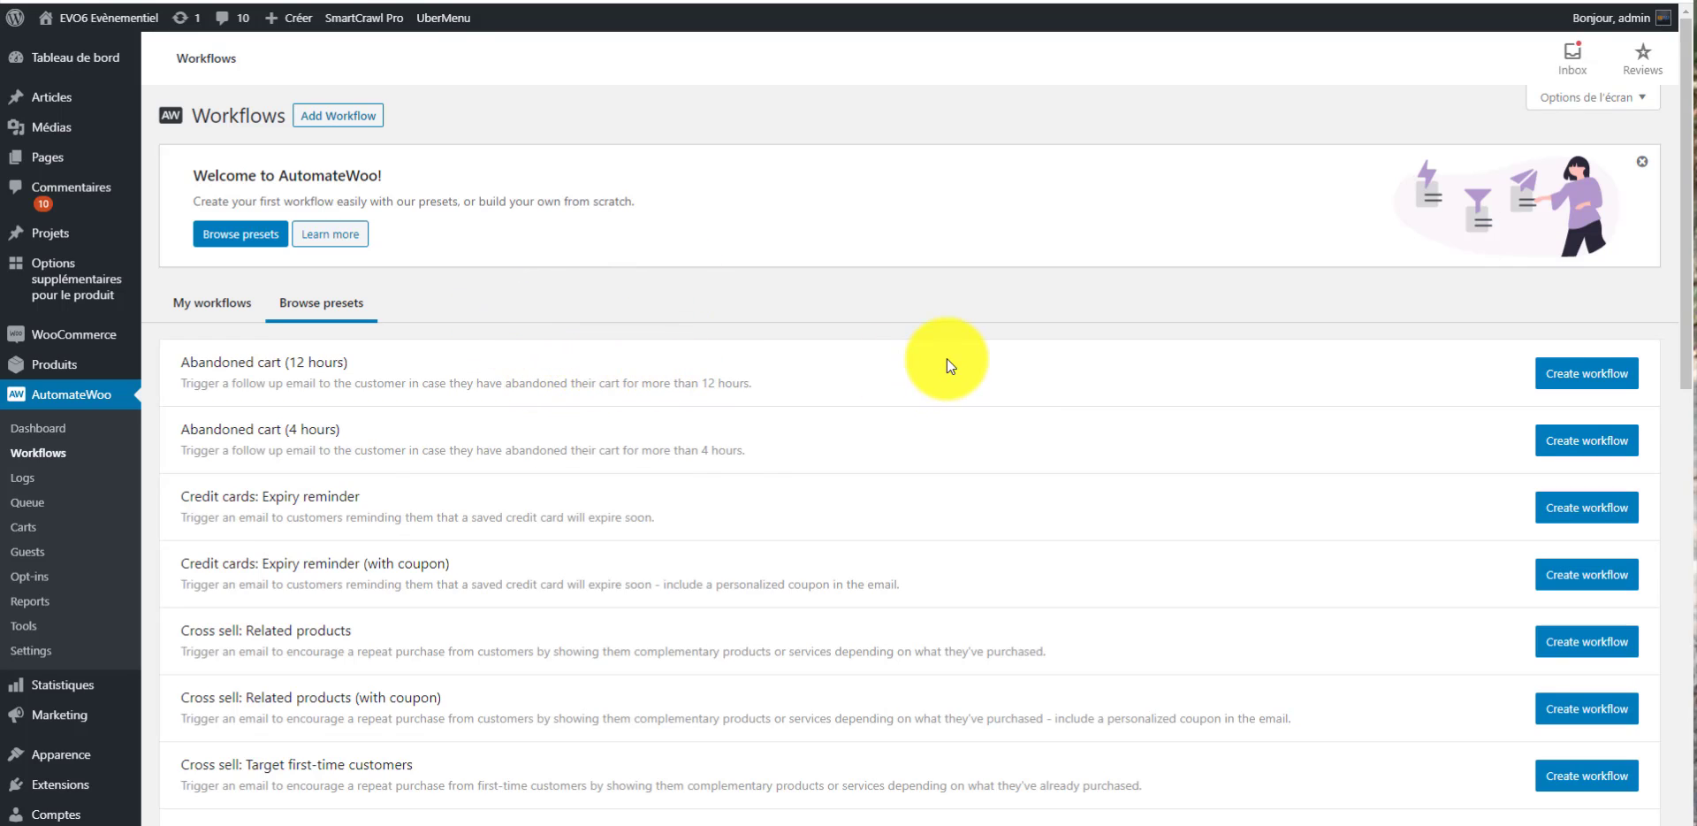
- Browse the list of workflow presets and create a workflow from the Abandoned cart (12 hours) preset
scroll(950, 359, "down", 2)
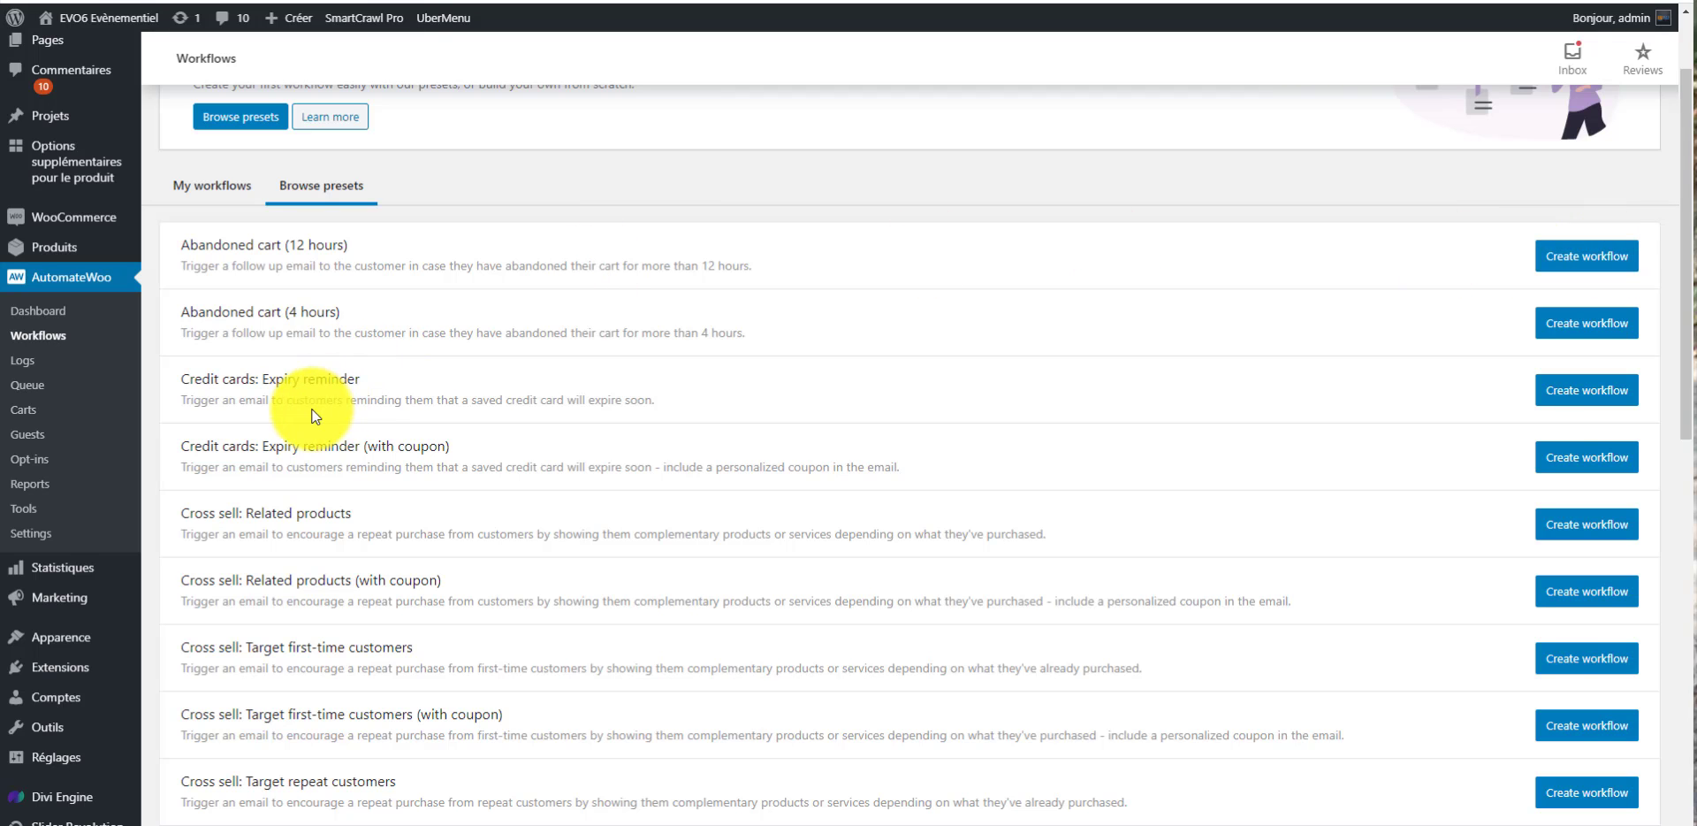
scroll(257, 447, "down", 3)
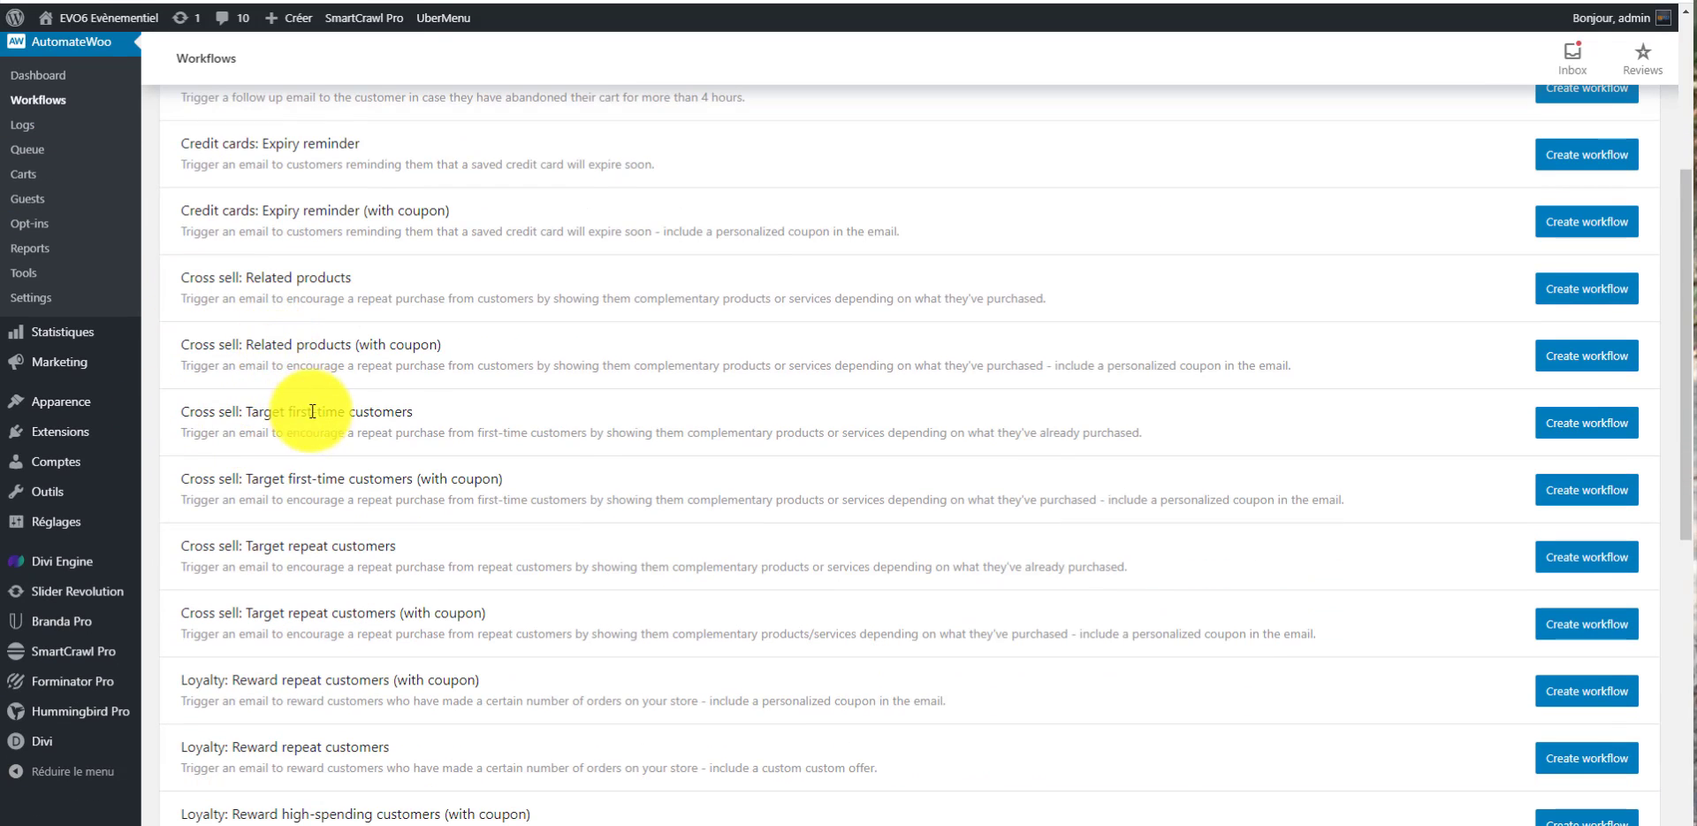
scroll(295, 482, "down", 3)
scroll(319, 506, "down", 6)
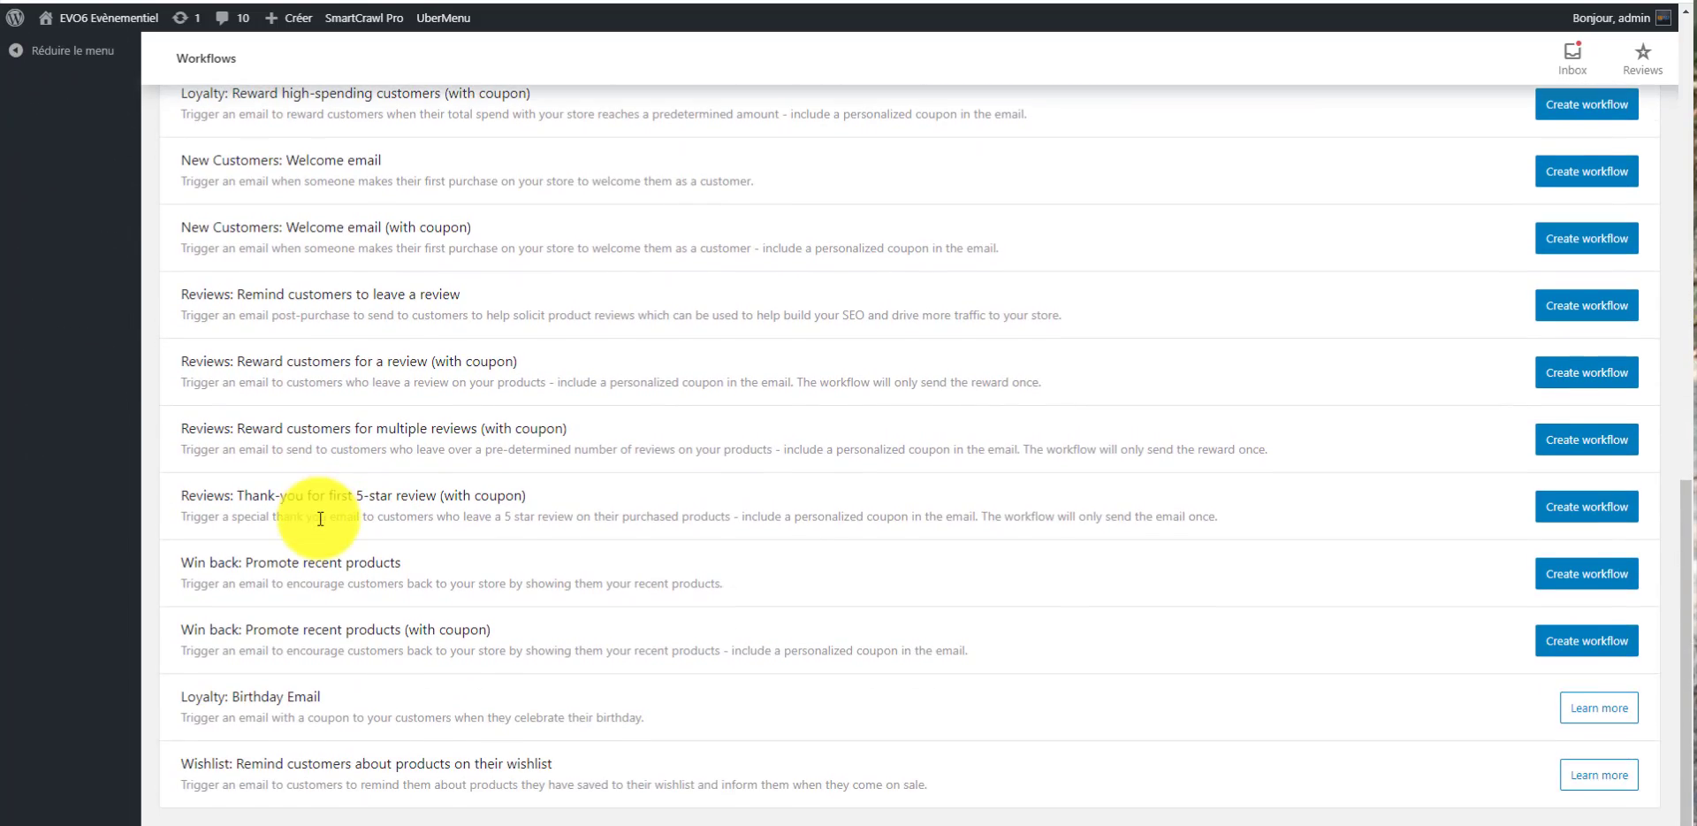
scroll(341, 531, "up", 12)
scroll(650, 497, "up", 2)
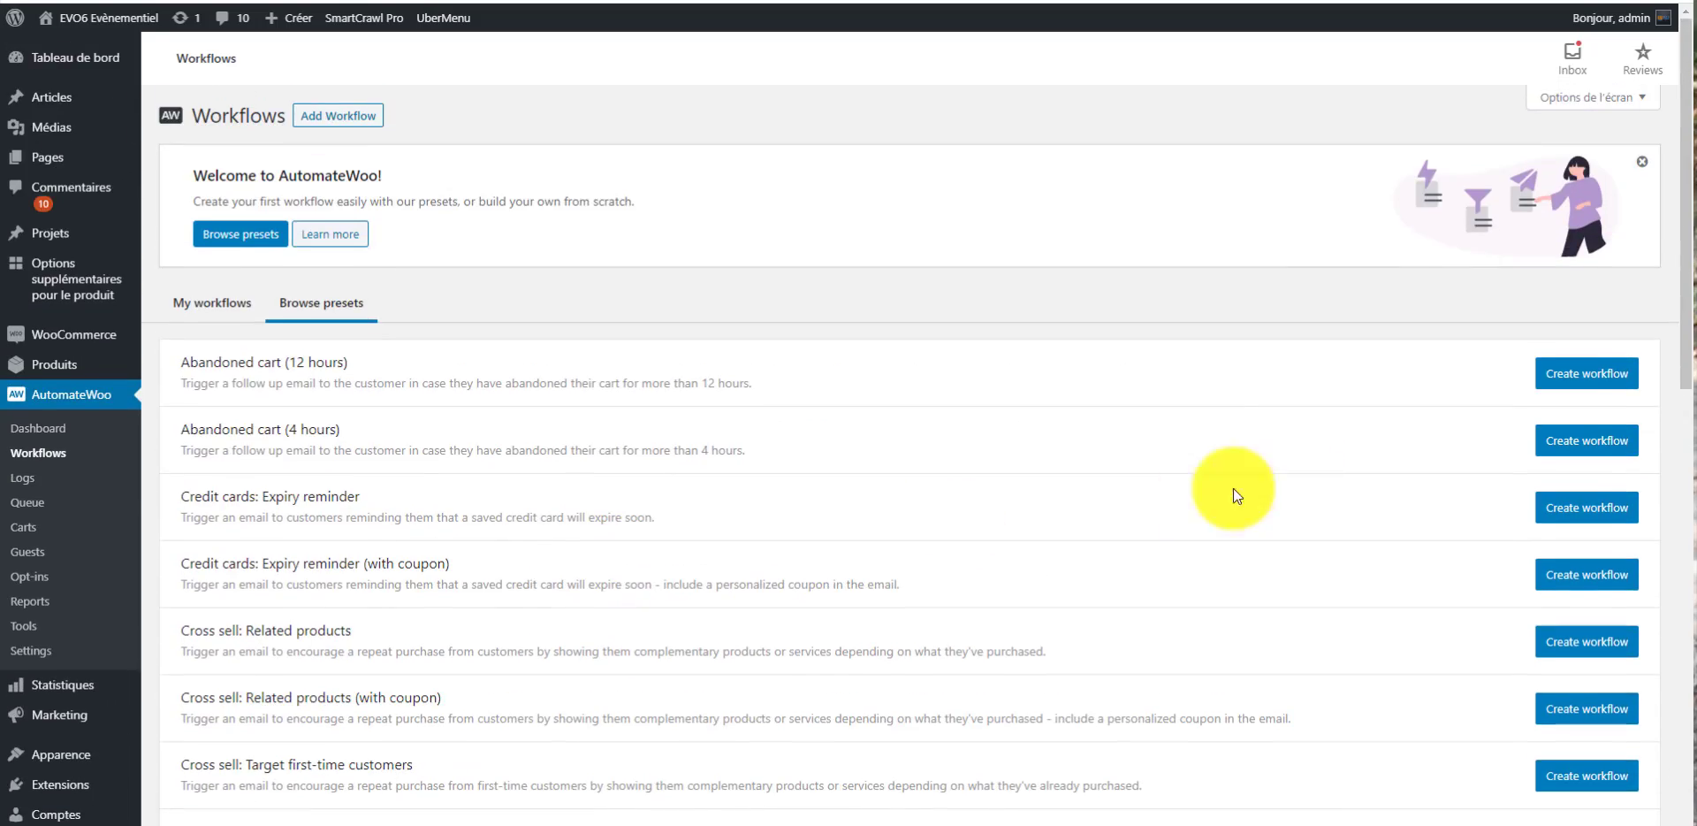
left_click(1599, 372)
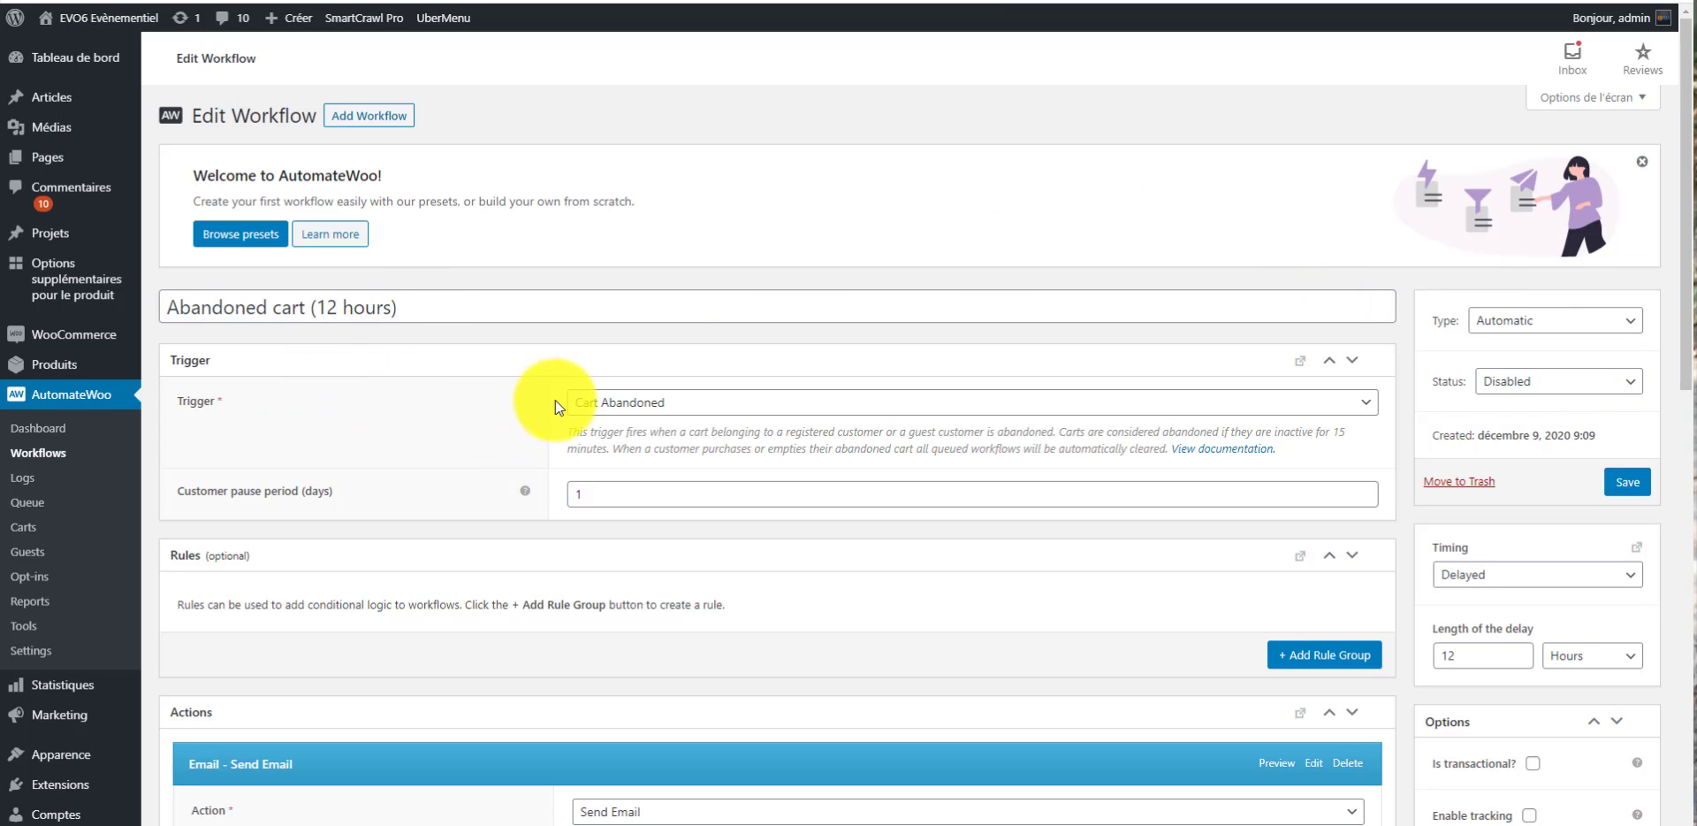
- Look through the workflow's trigger, rules and Send Email action settings
scroll(555, 401, "down", 1)
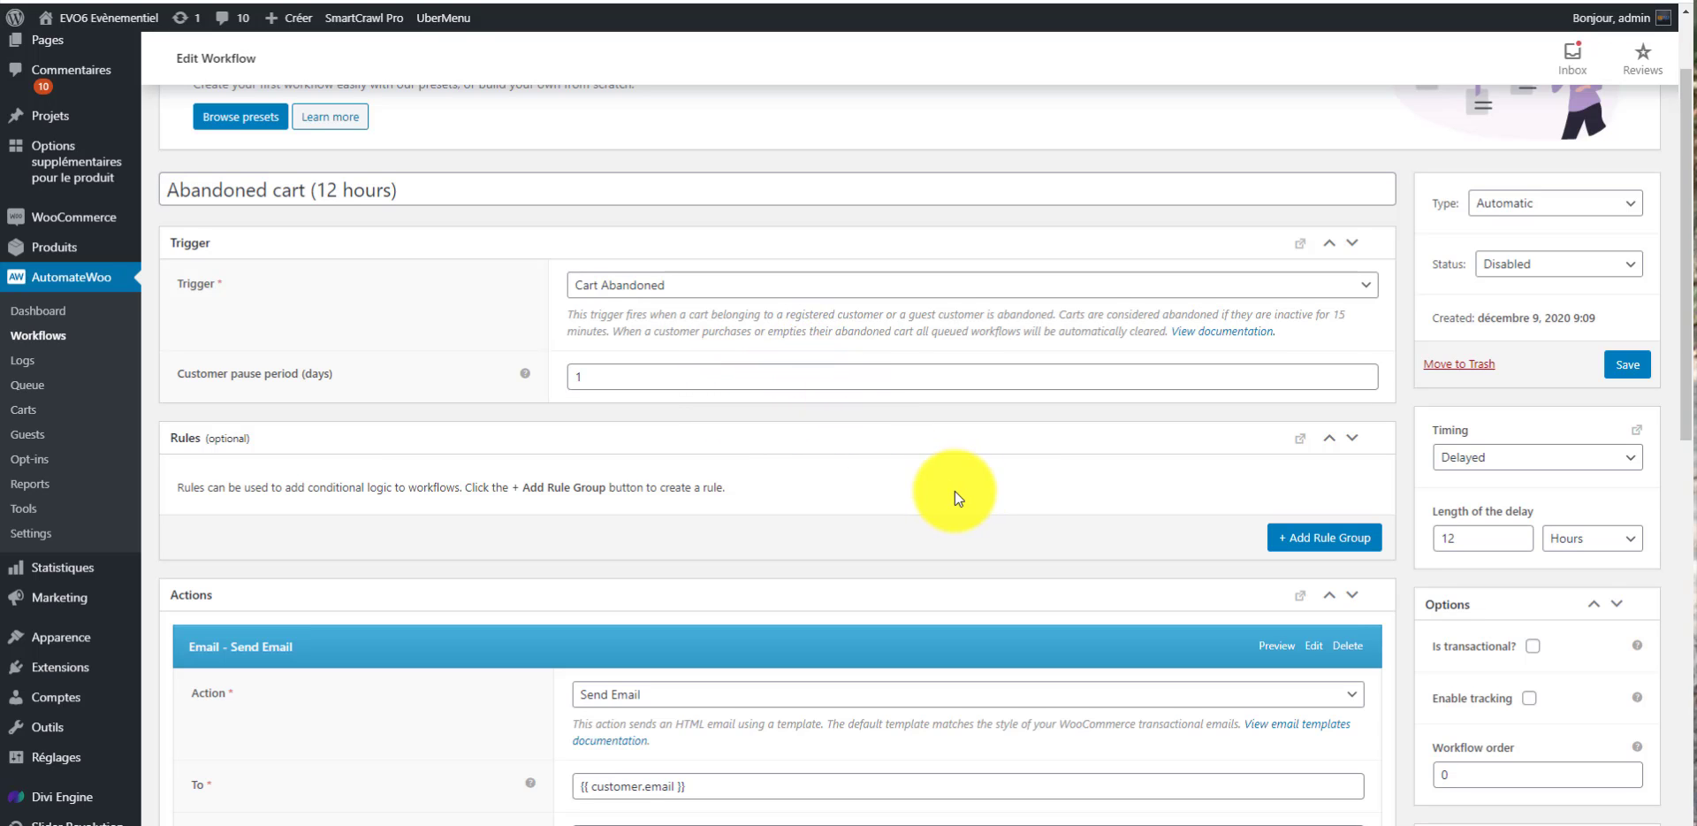
scroll(946, 490, "down", 3)
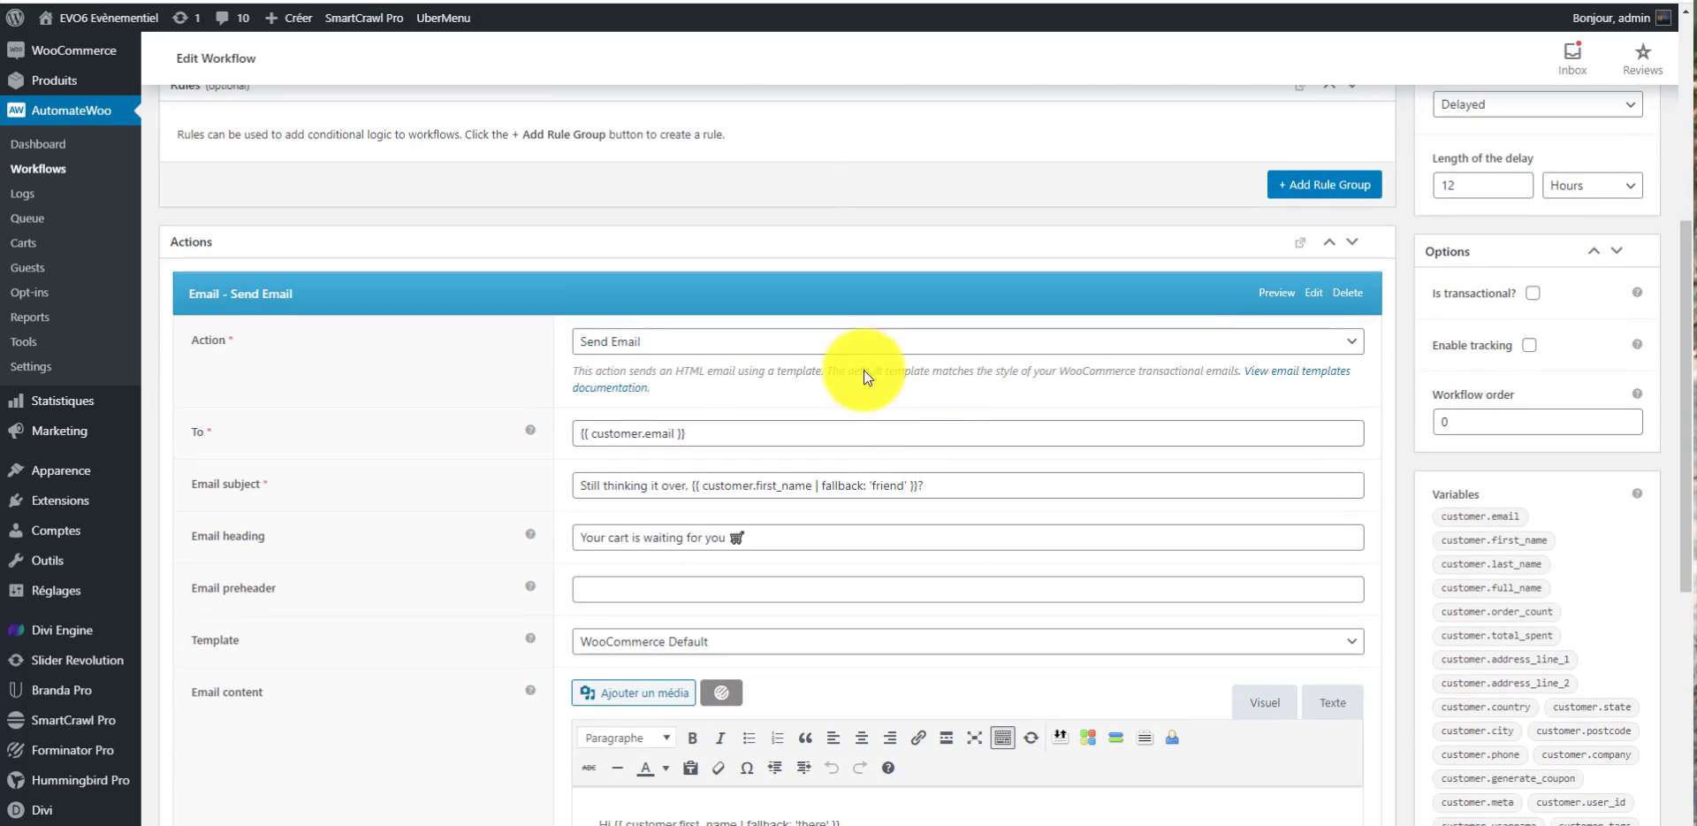
scroll(863, 370, "up", 5)
scroll(915, 602, "down", 2)
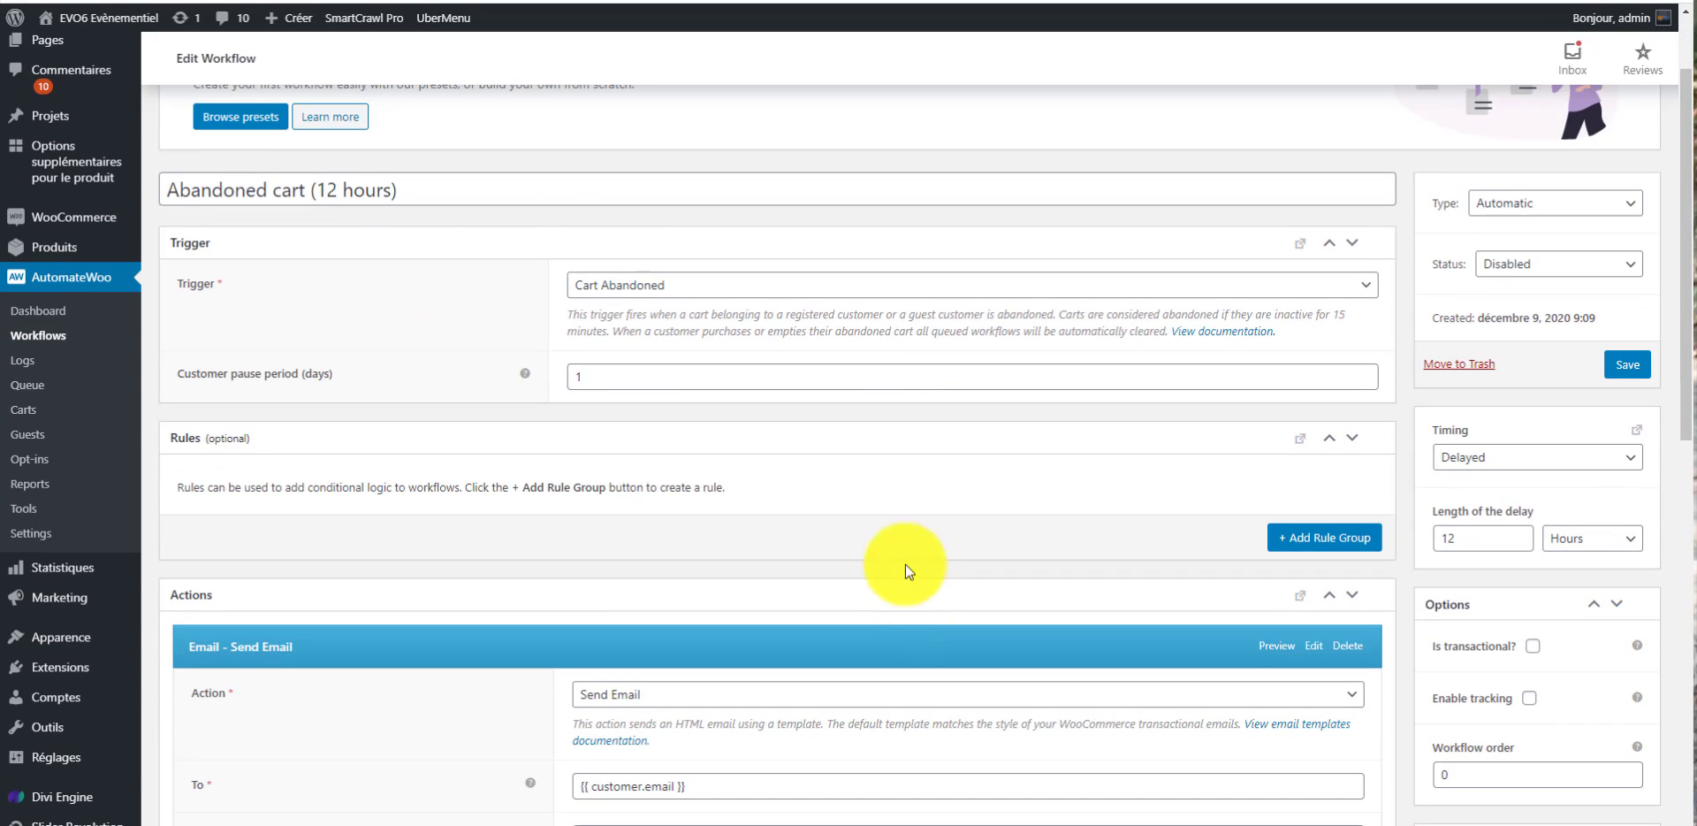
scroll(813, 451, "down", 2)
scroll(850, 497, "down", 2)
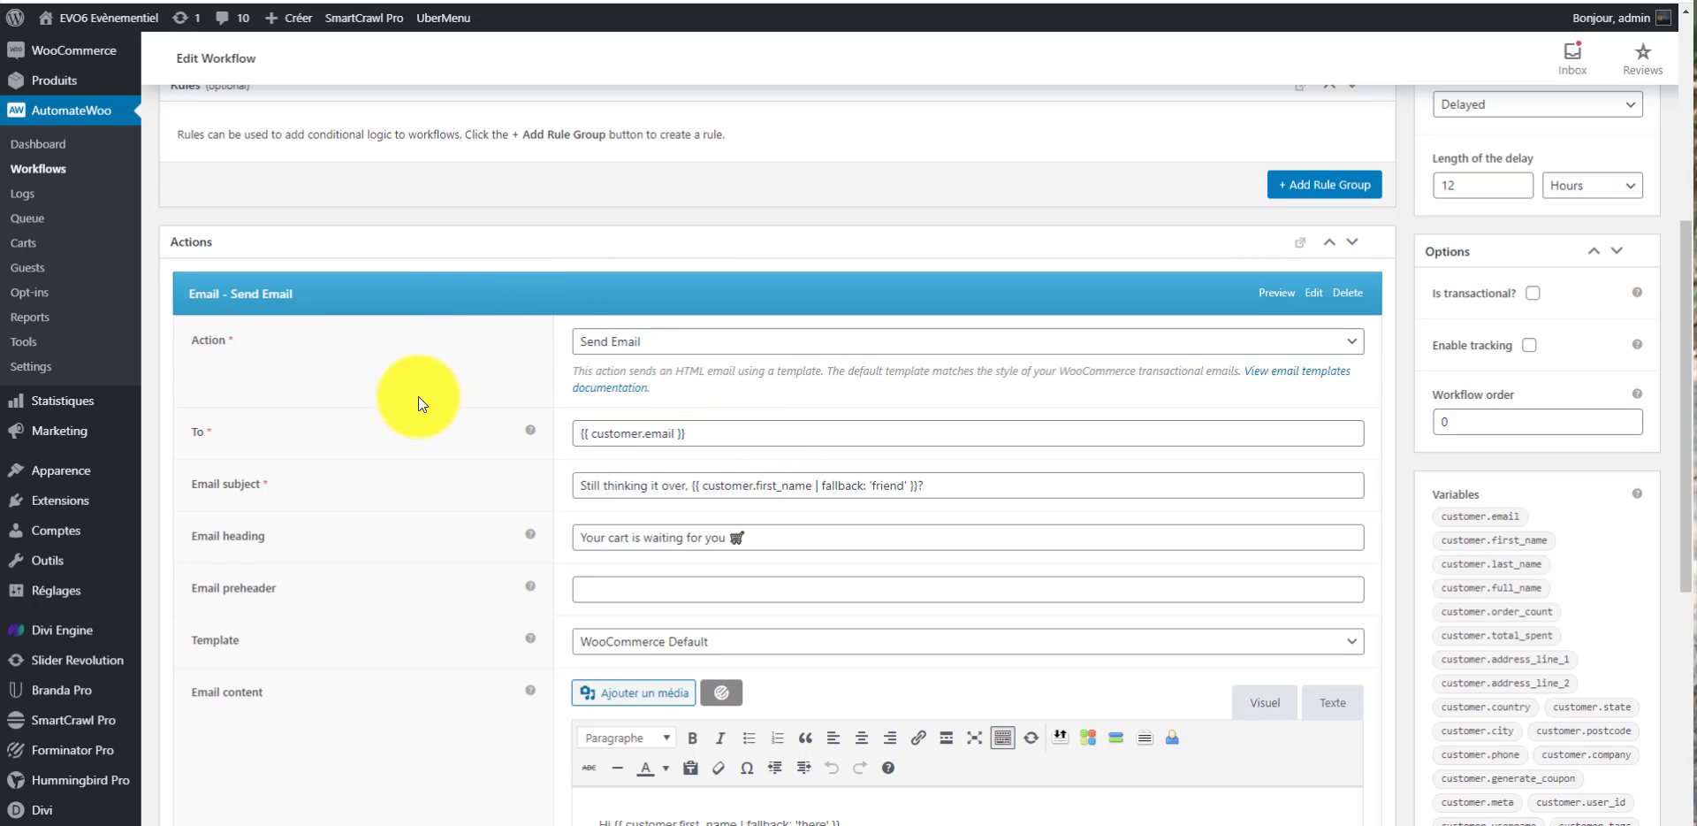
scroll(717, 239, "down", 1)
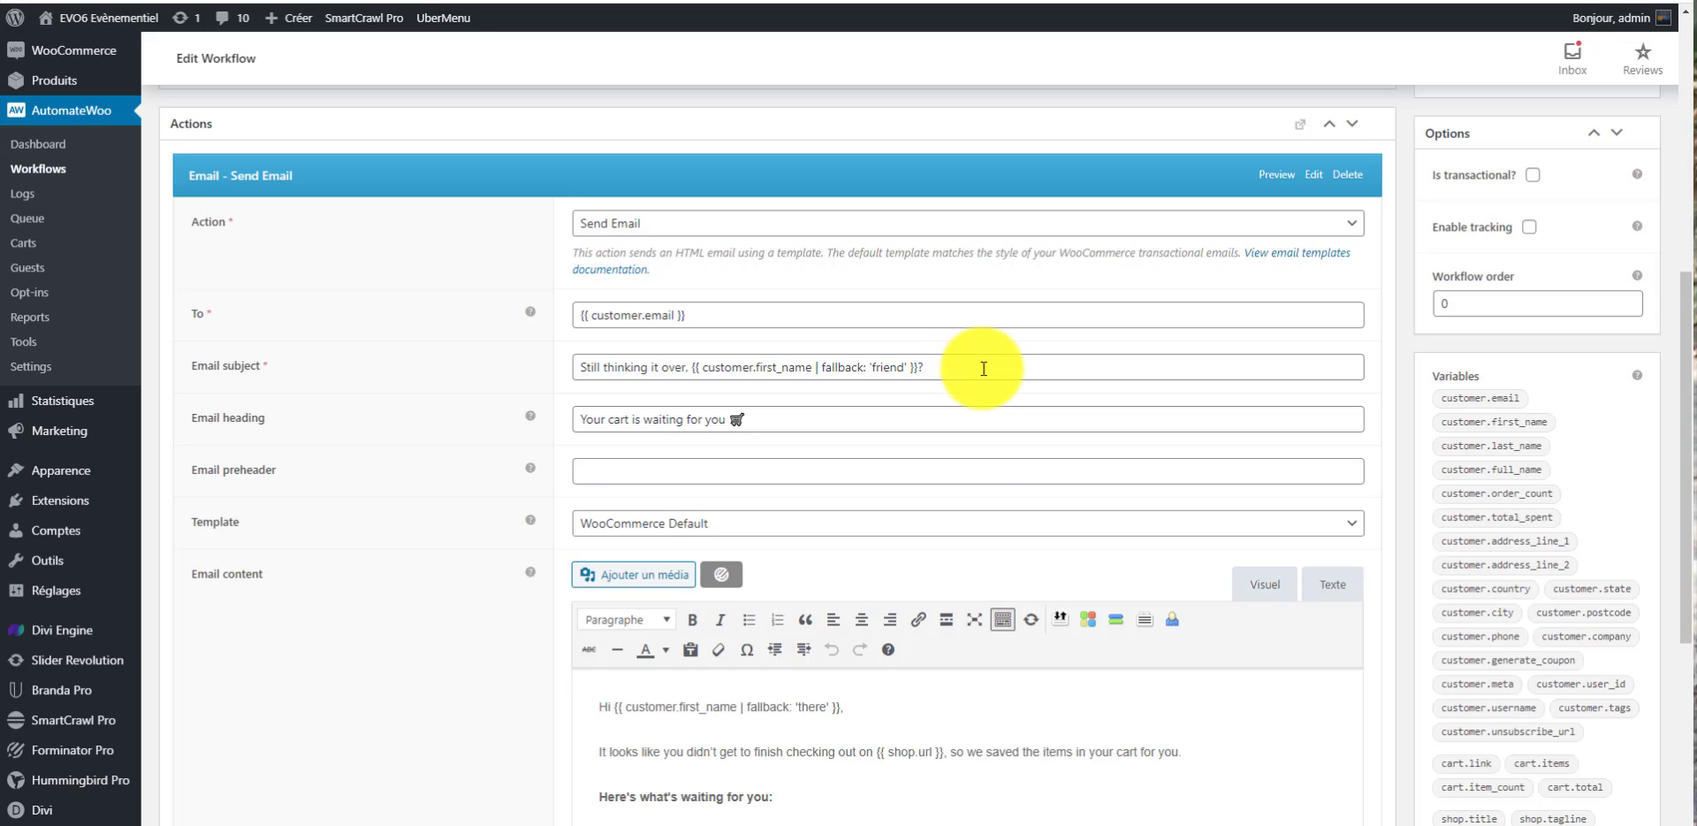
- Highlight the email heading text in the Send Email action and inspect the email preheader field
left_click_drag(609, 420, 909, 405)
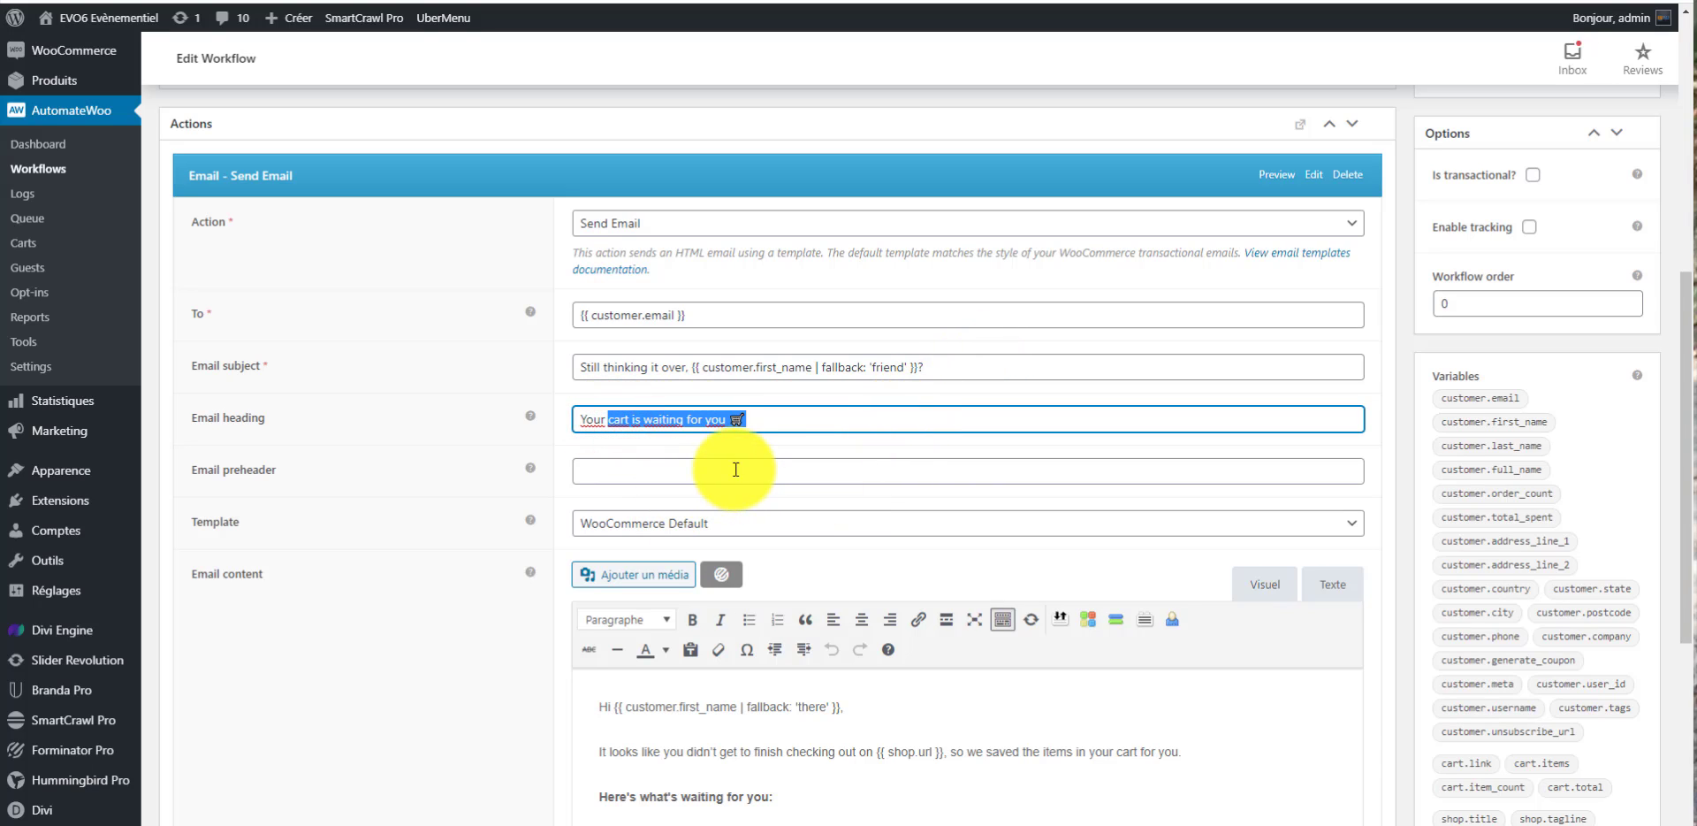
scroll(737, 416, "down", 1)
left_click(741, 354)
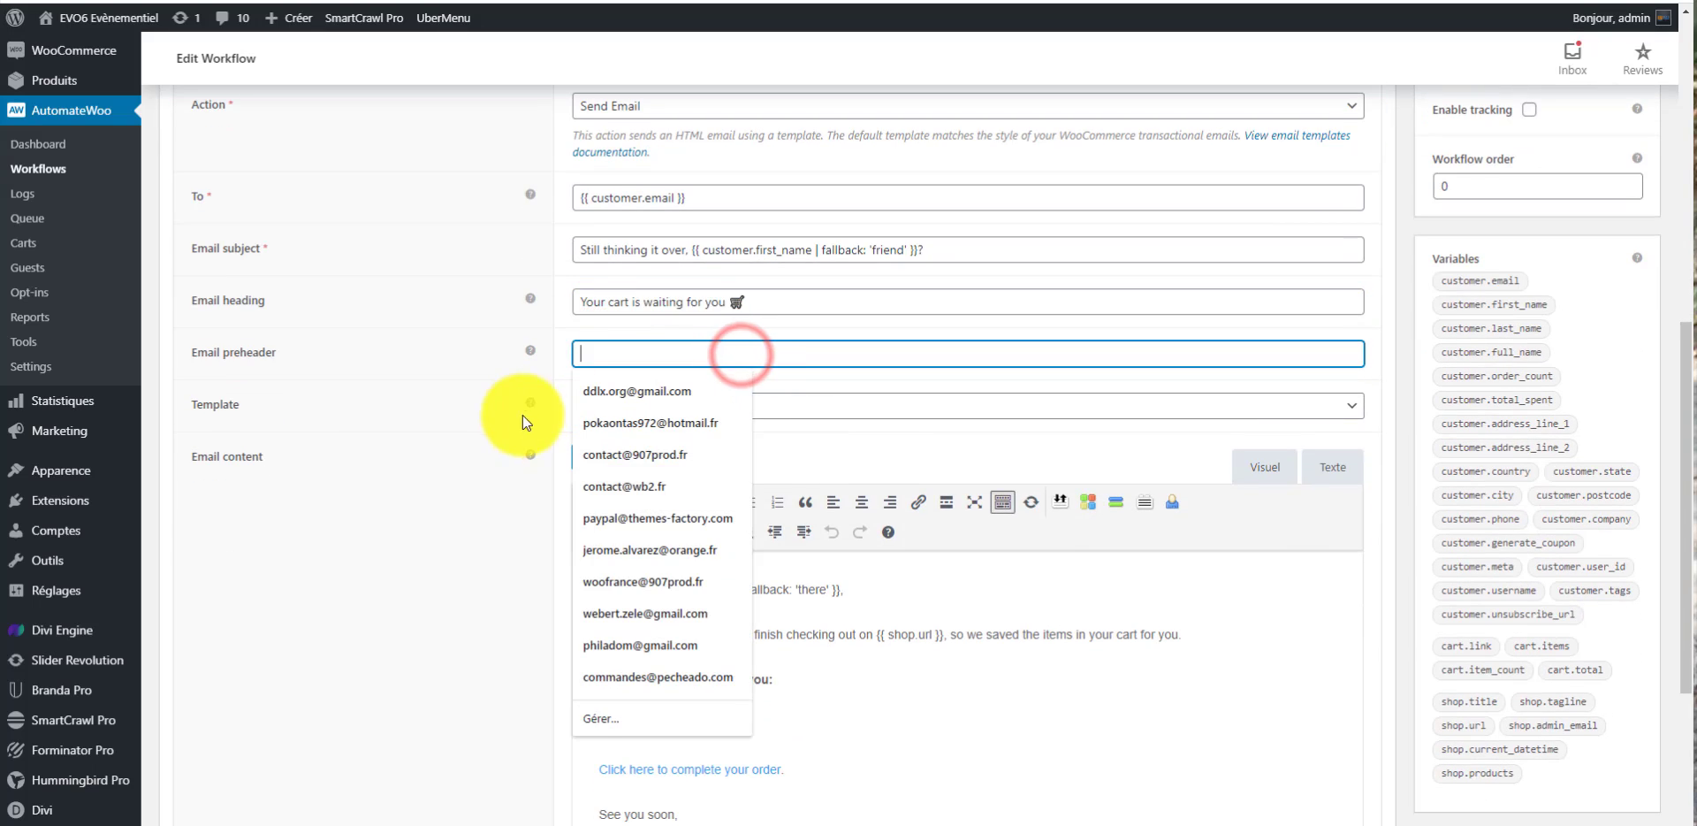
left_click(393, 420)
scroll(769, 557, "down", 1)
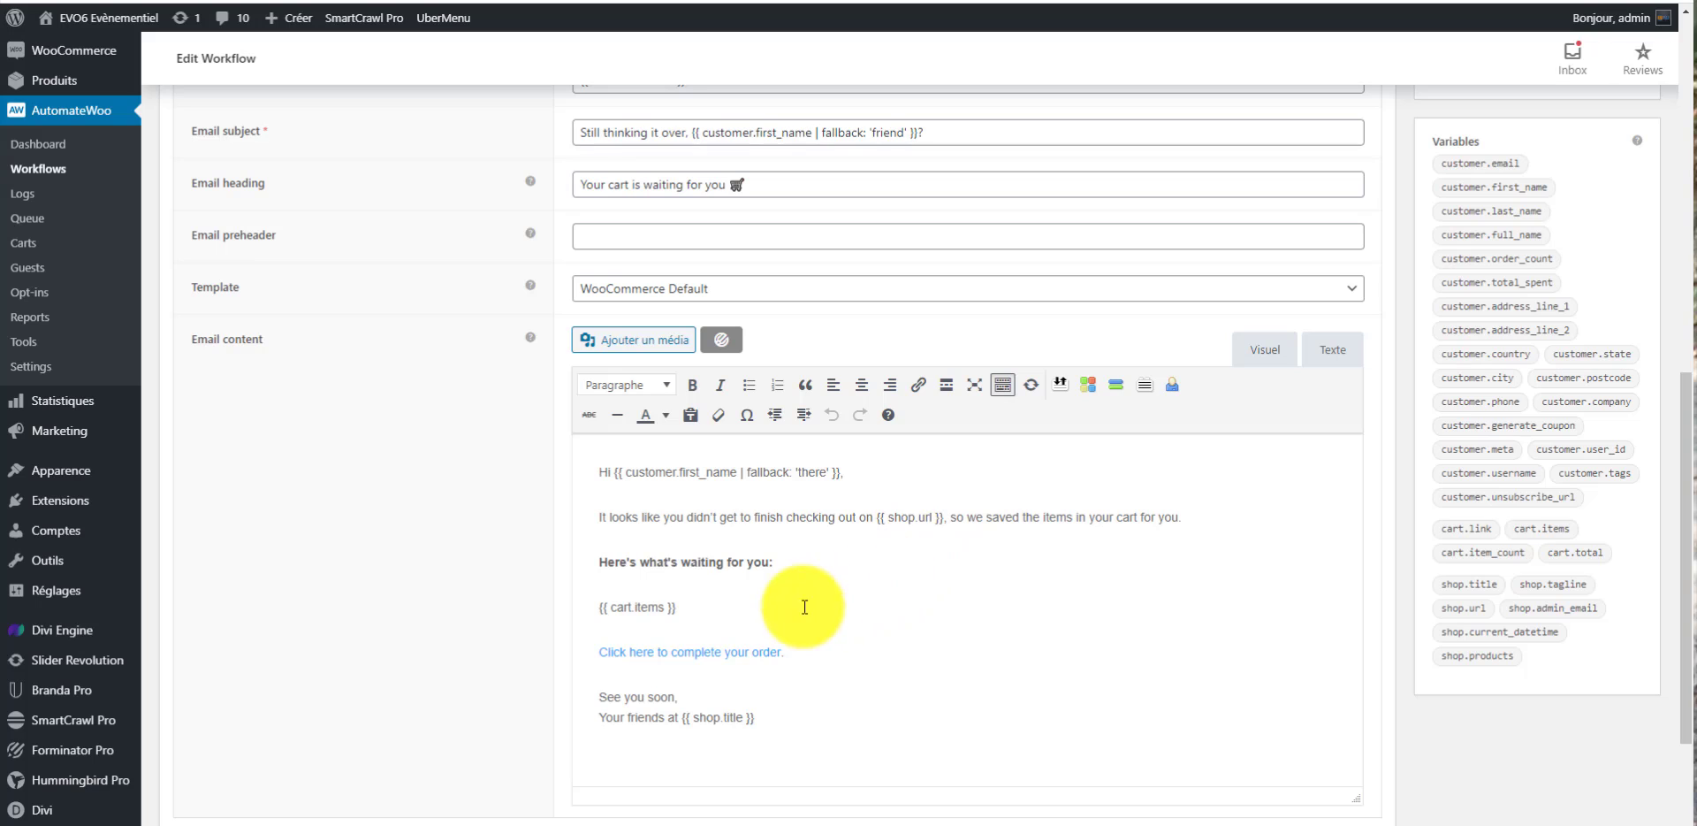
- Review the email content, highlighting the greeting text, the cart items variable and the order completion link
left_click_drag(599, 471, 891, 591)
left_click(891, 591)
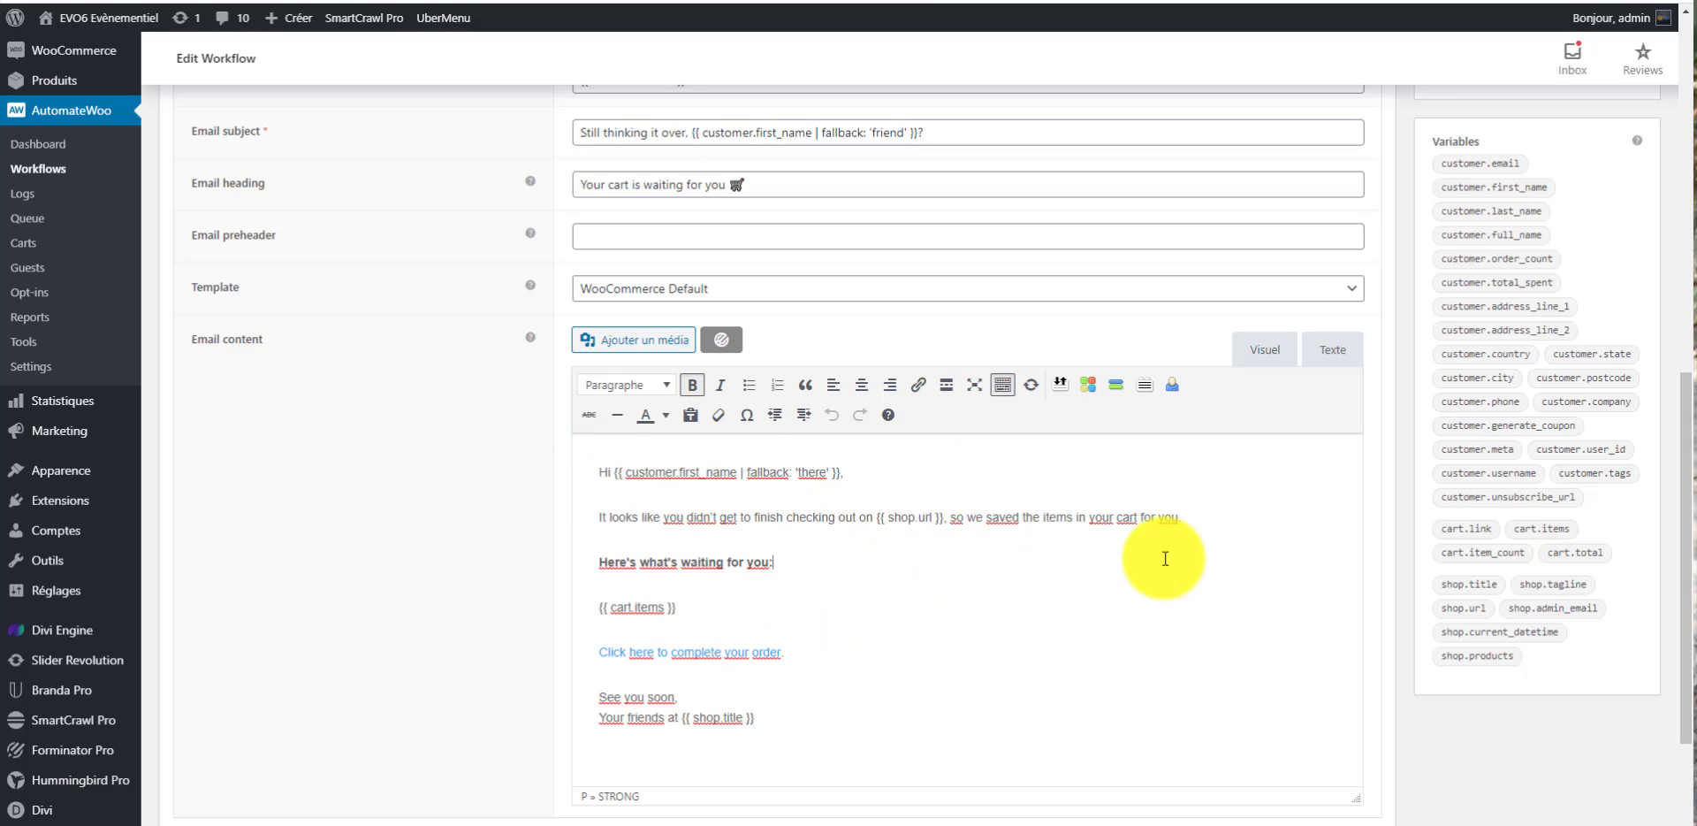
scroll(850, 575, "down", 1)
left_click_drag(707, 489, 579, 486)
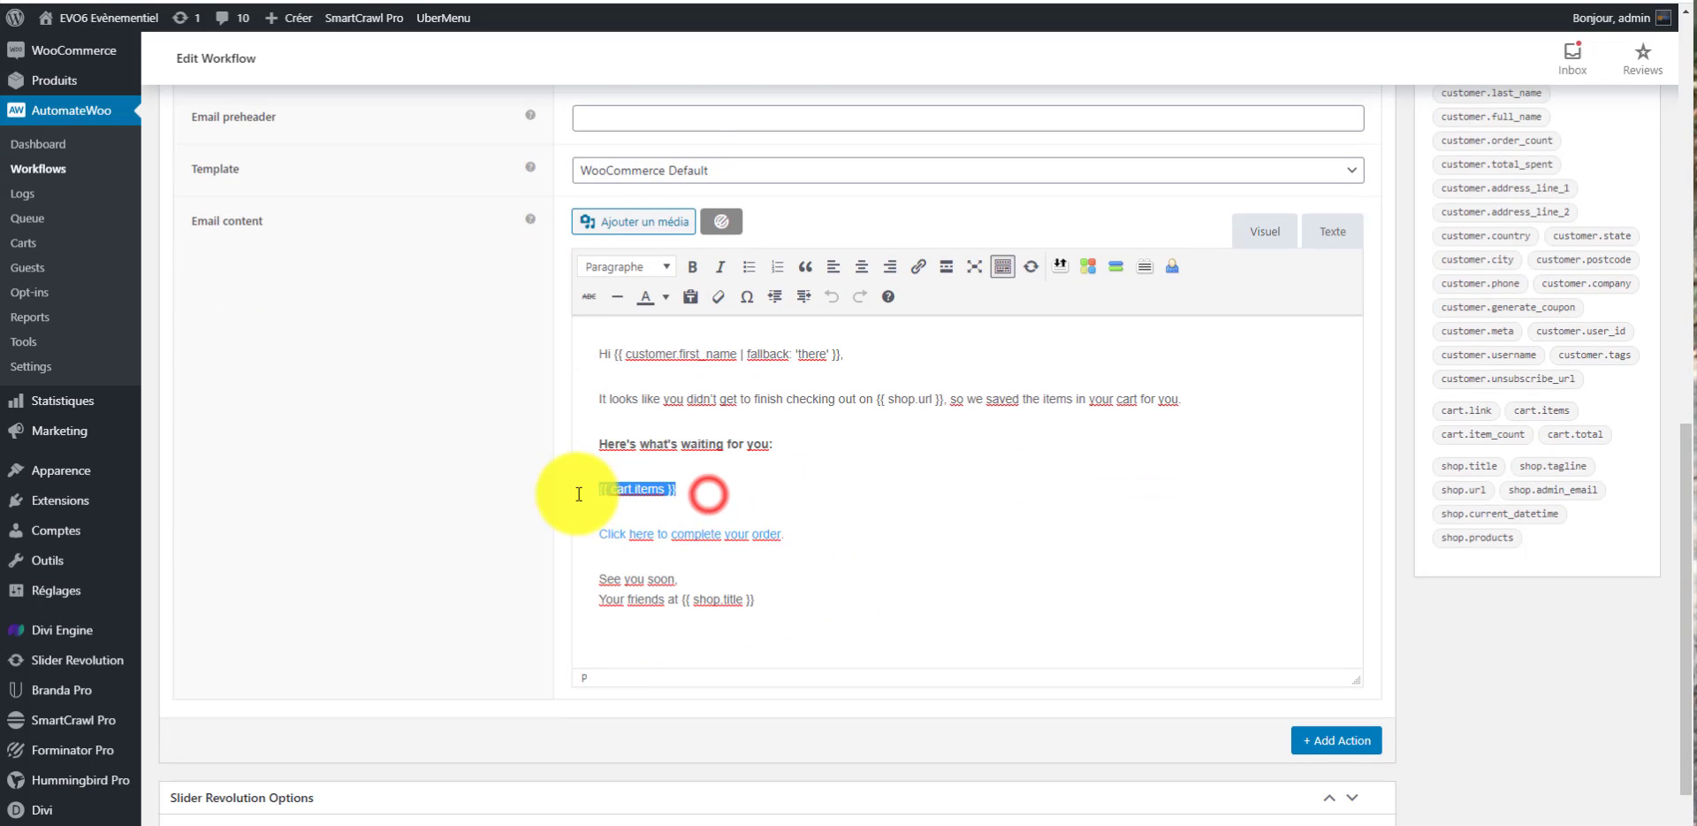
left_click_drag(816, 532, 478, 533)
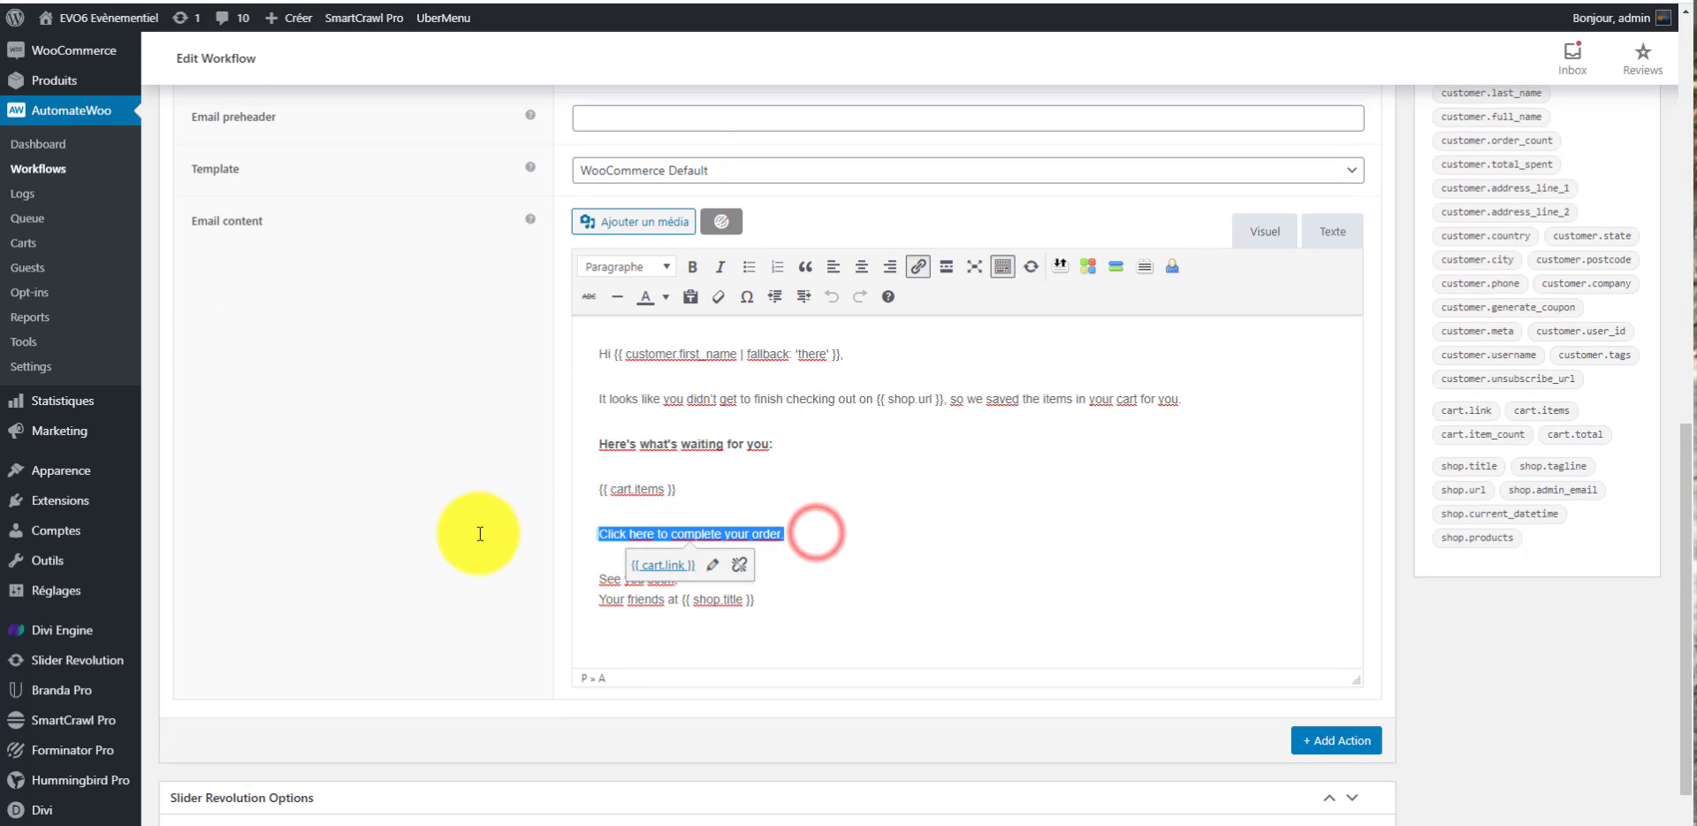
left_click(893, 542)
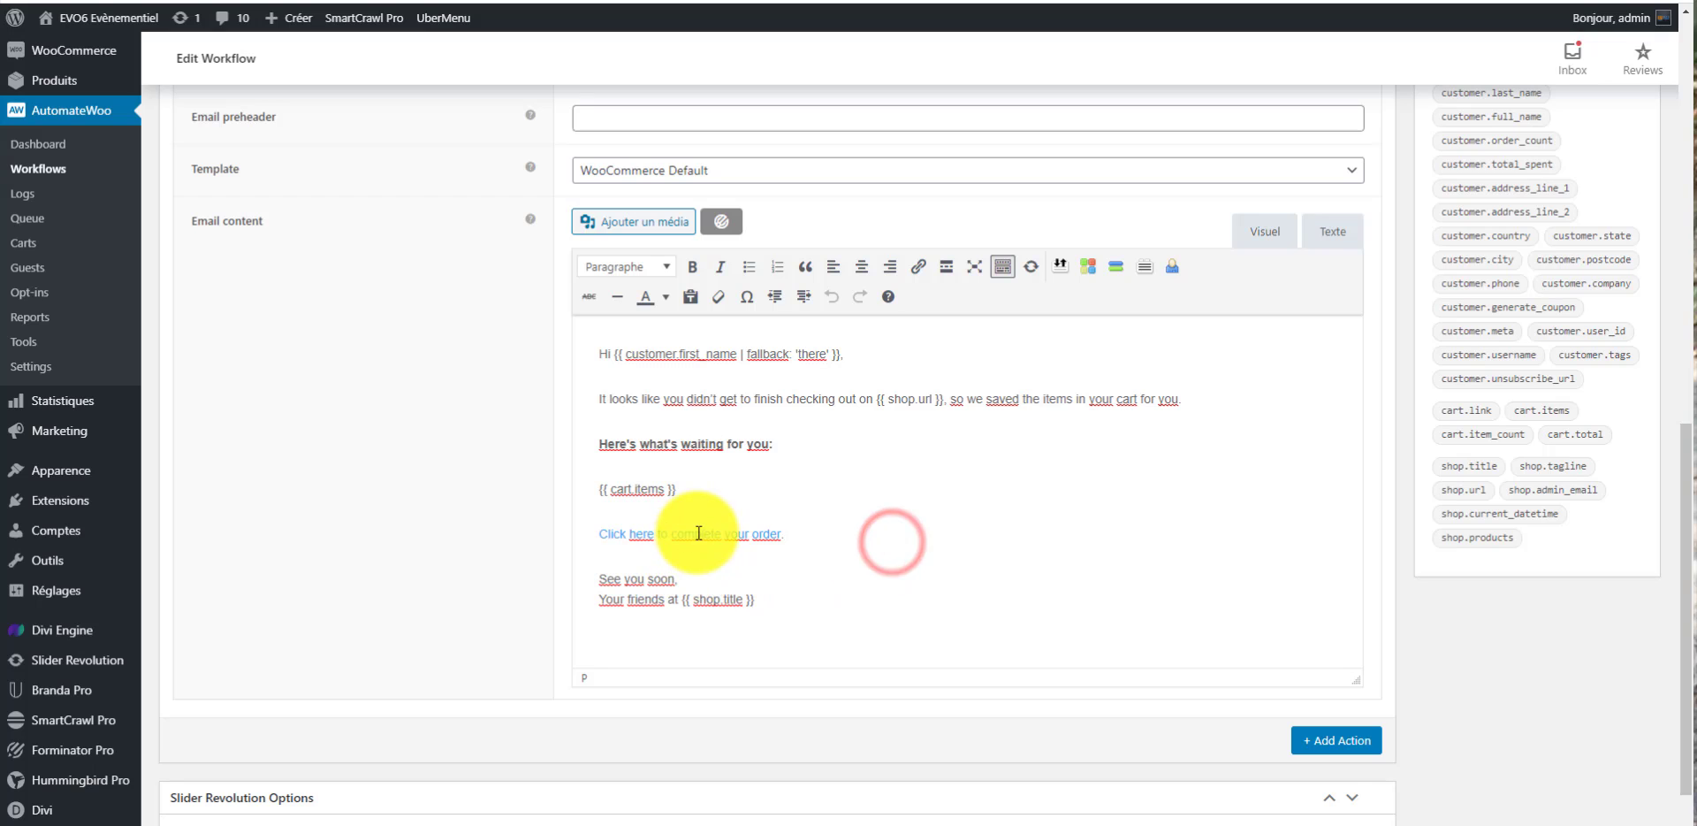
left_click(897, 532)
scroll(976, 565, "down", 2)
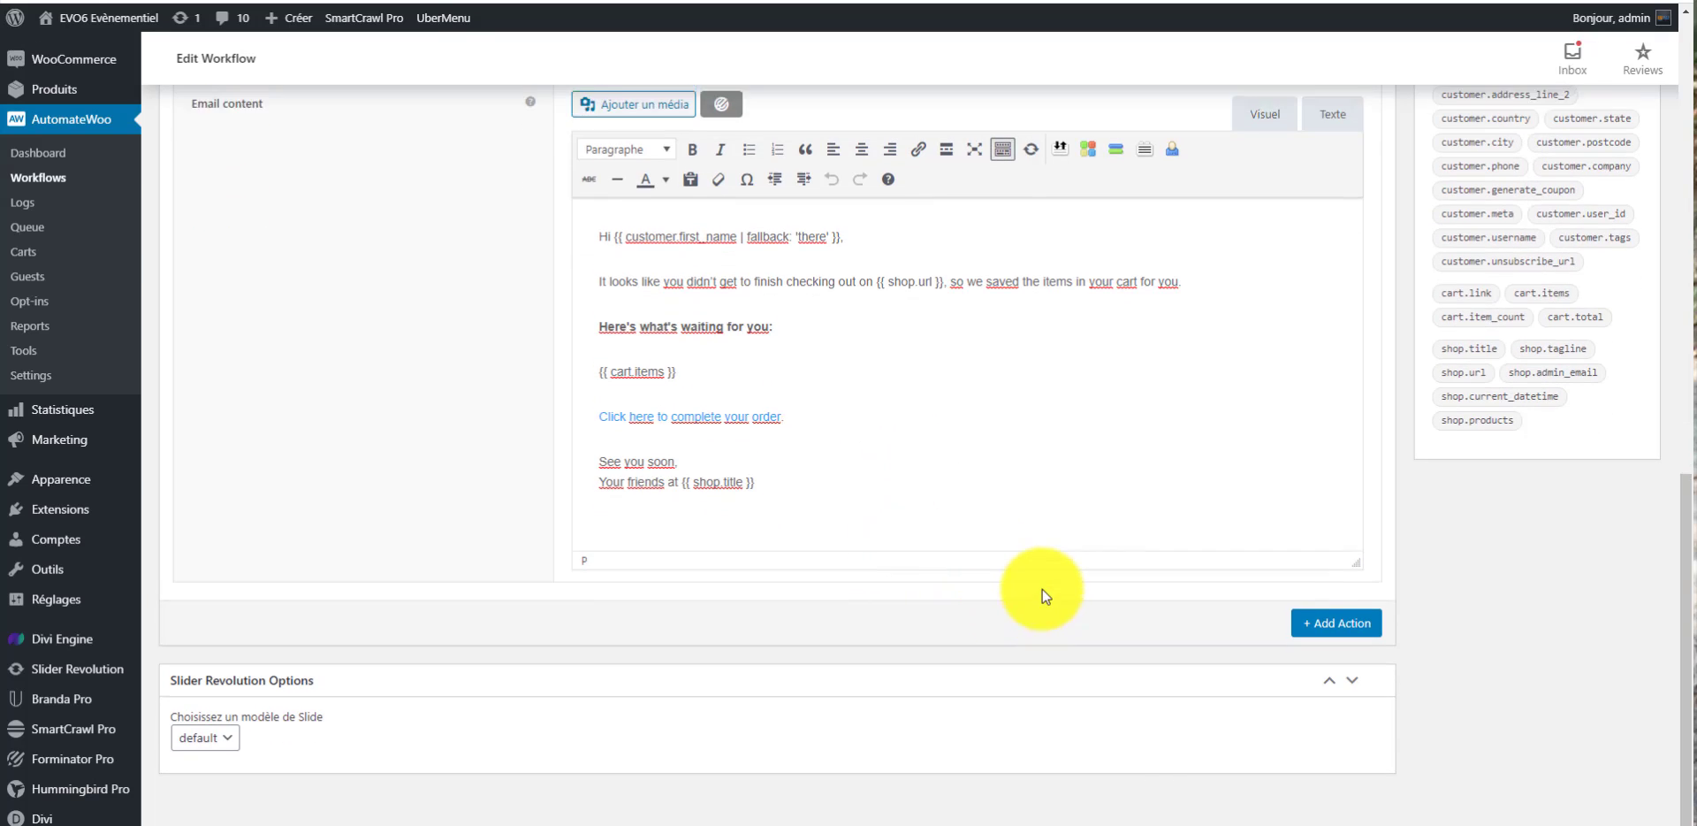
- Check the available Type and Status choices for the abandoned cart workflow without changing them
scroll(1036, 595, "up", 5)
scroll(1458, 230, "up", 5)
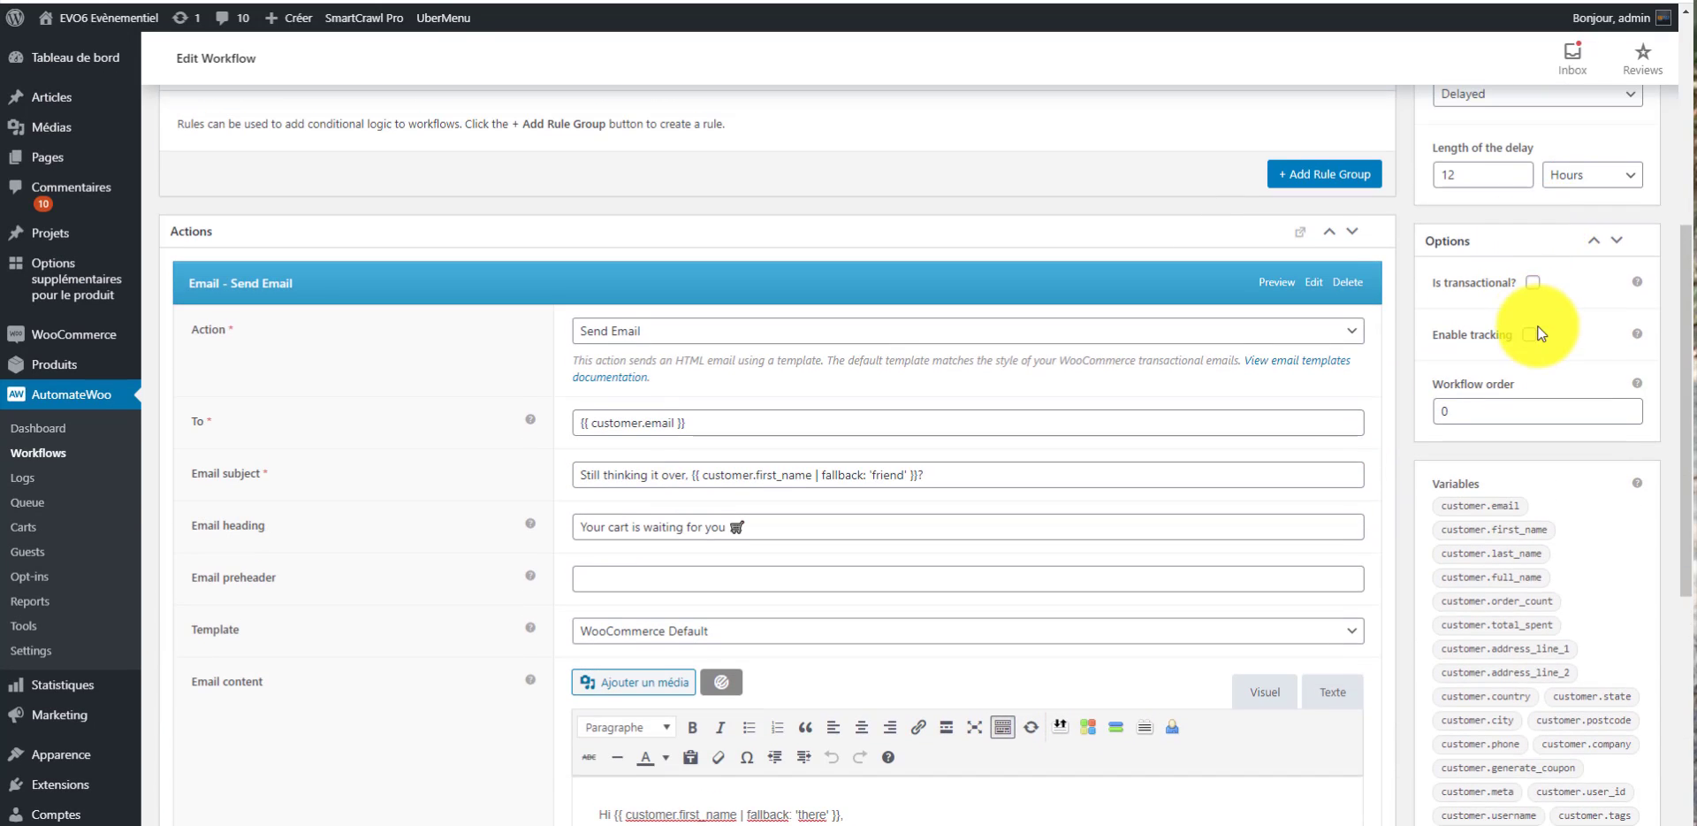
scroll(1509, 323, "up", 1)
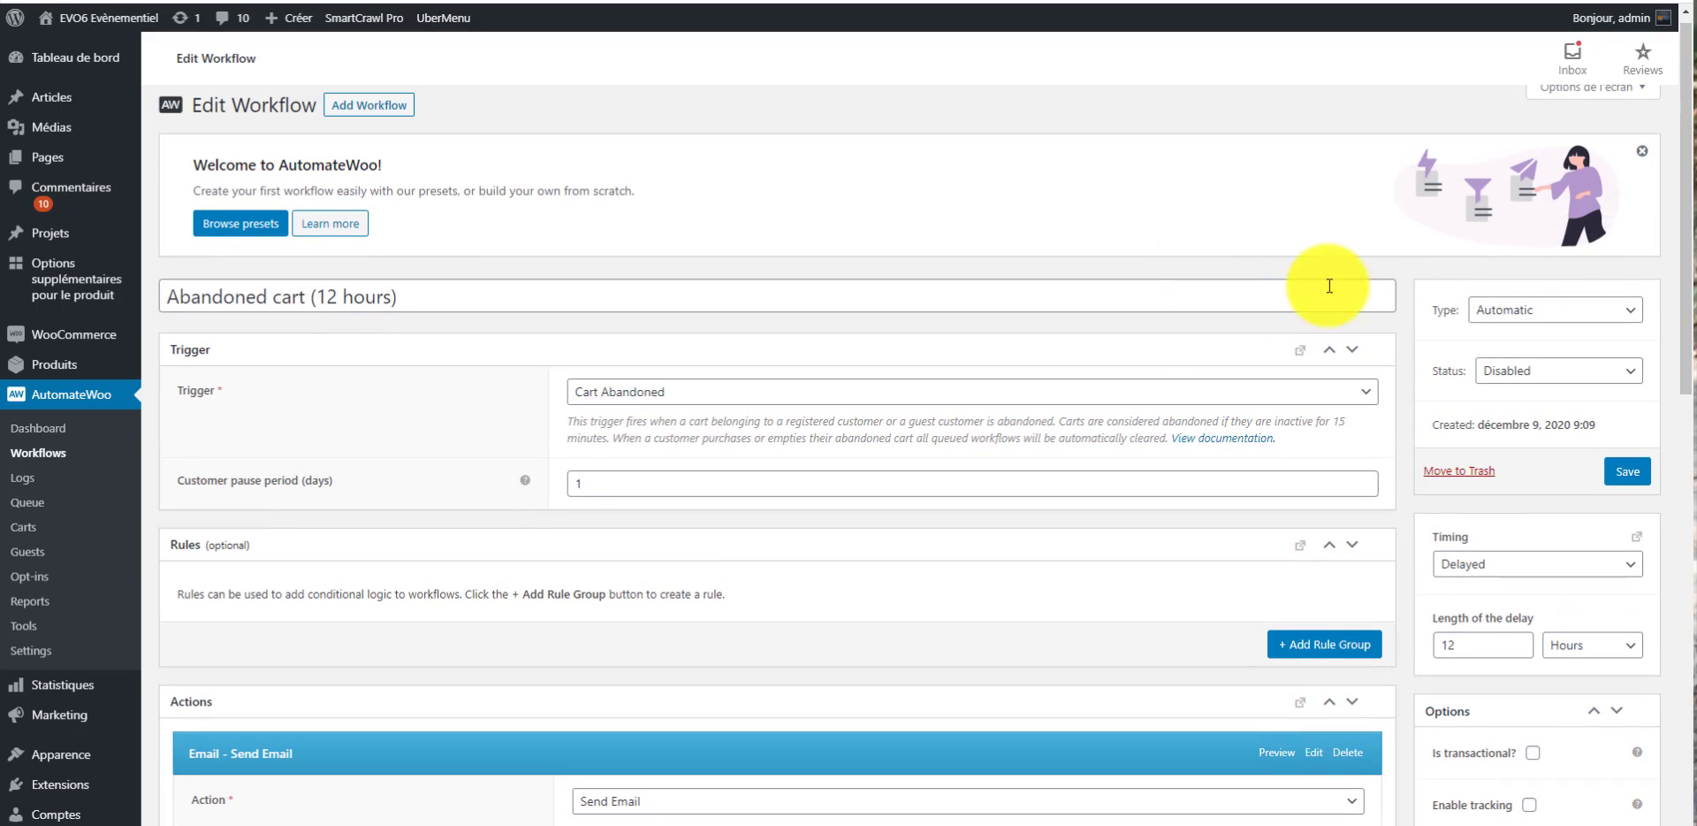
left_click(1607, 311)
left_click(1606, 312)
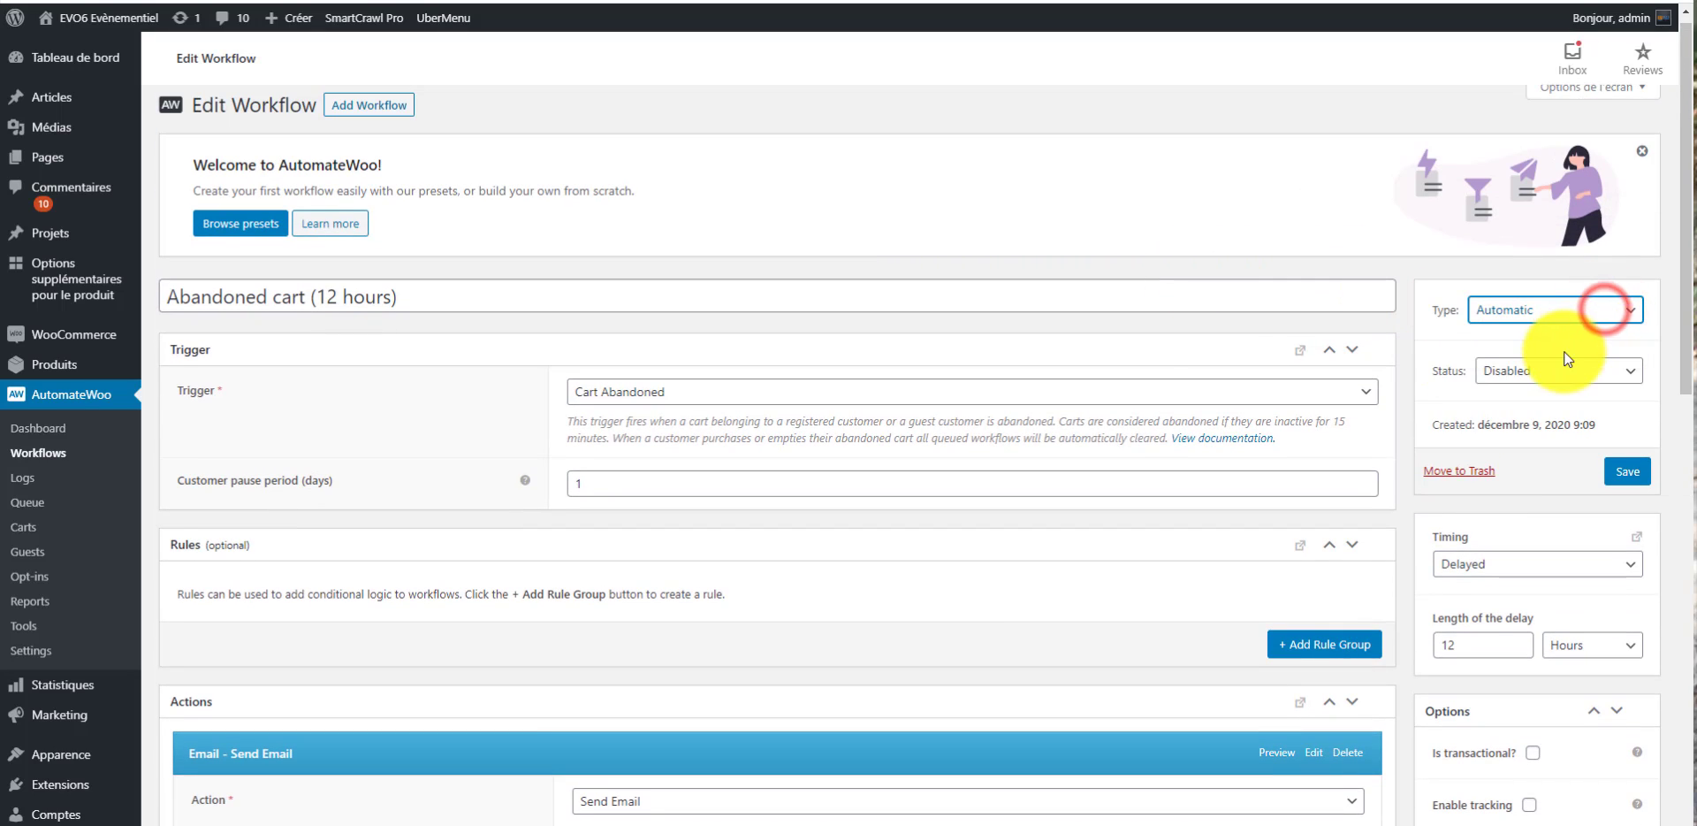
left_click(1604, 371)
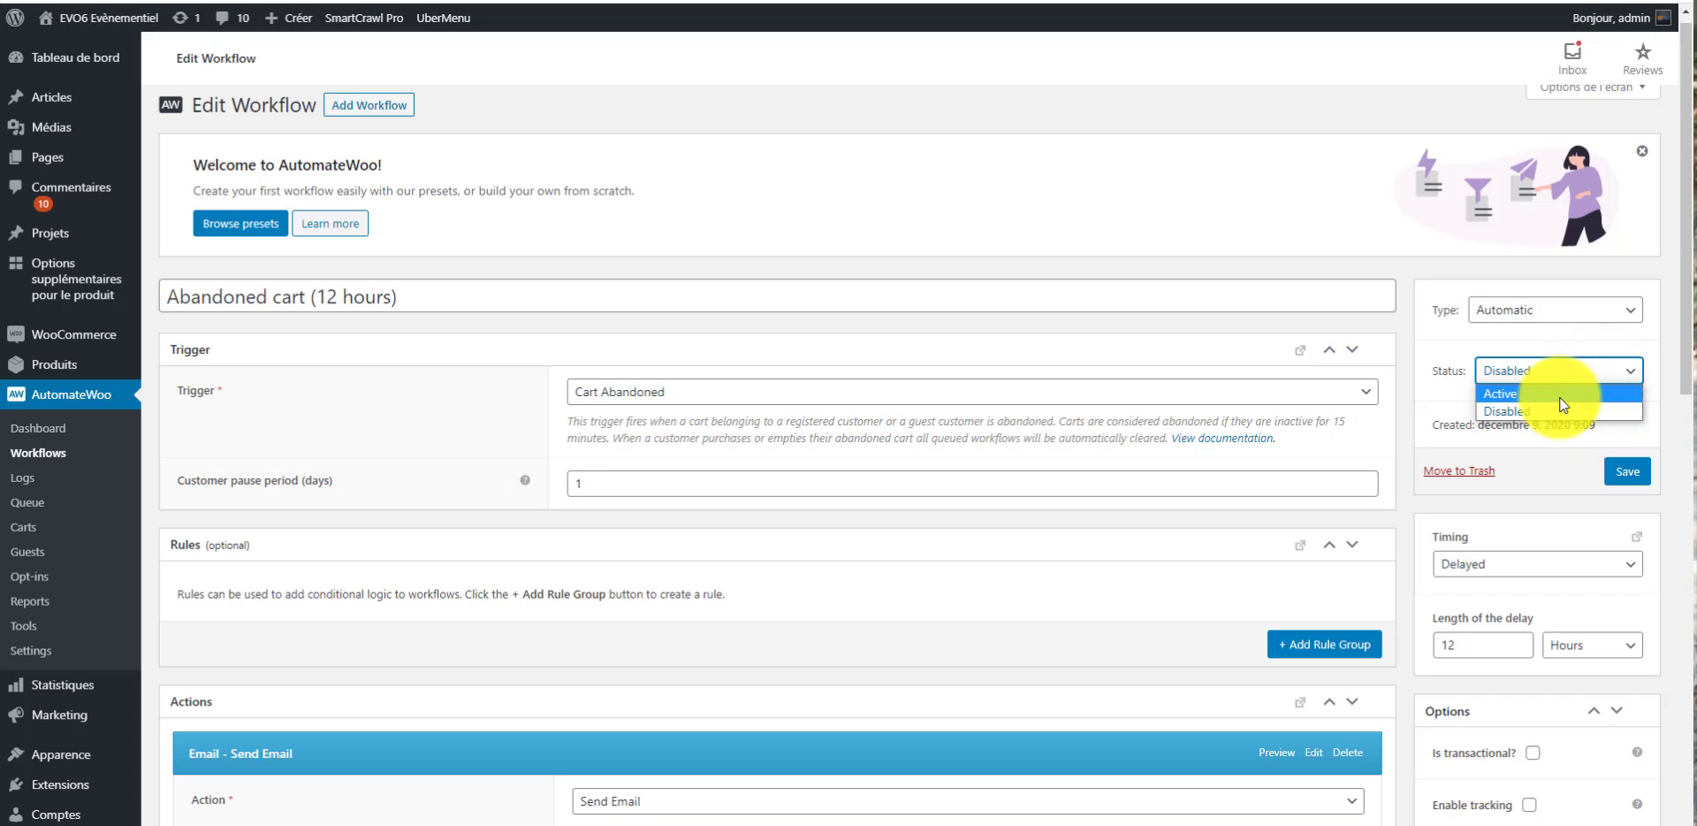
left_click(1558, 453)
- Examine the workflow's timing choices, its tracking and transactional options, and the list of available email variables
scroll(1561, 465, "down", 3)
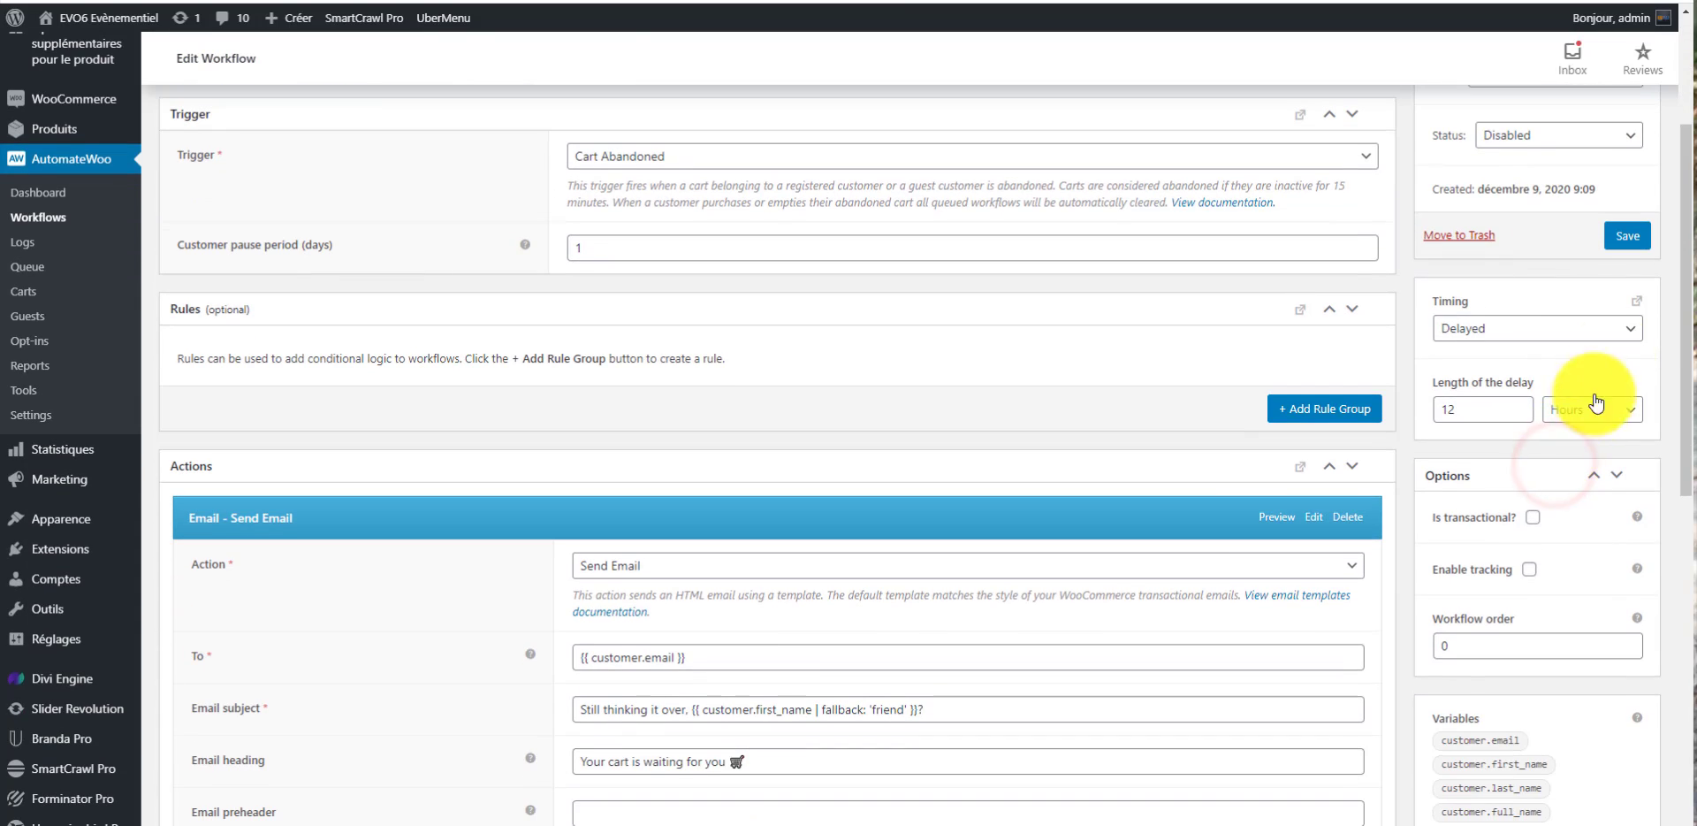
left_click(1615, 341)
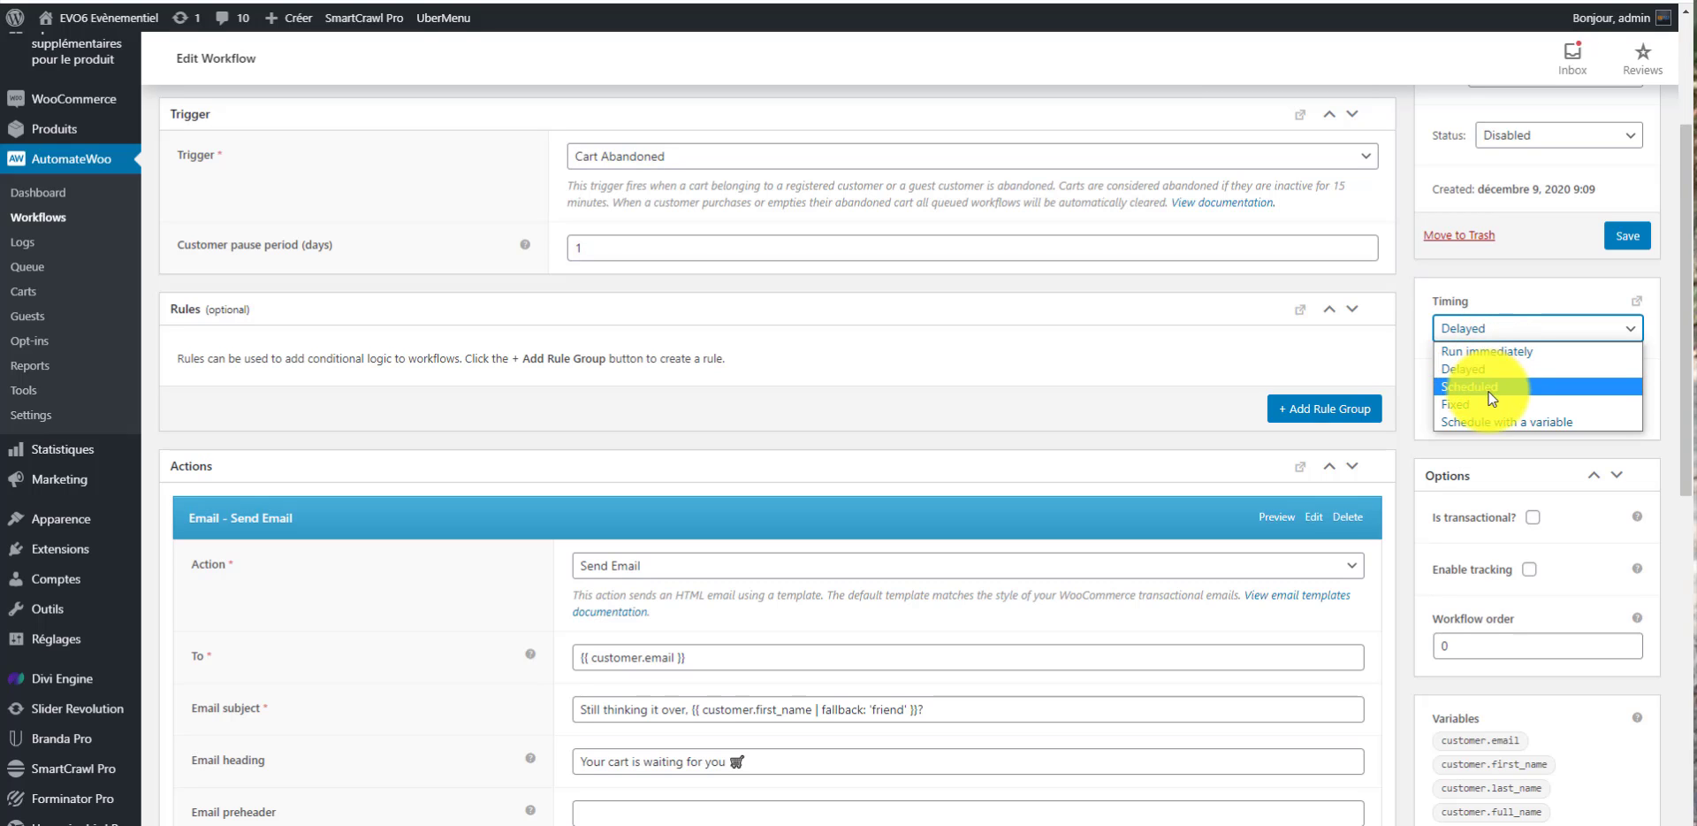
left_click(1493, 445)
scroll(1478, 489, "down", 3)
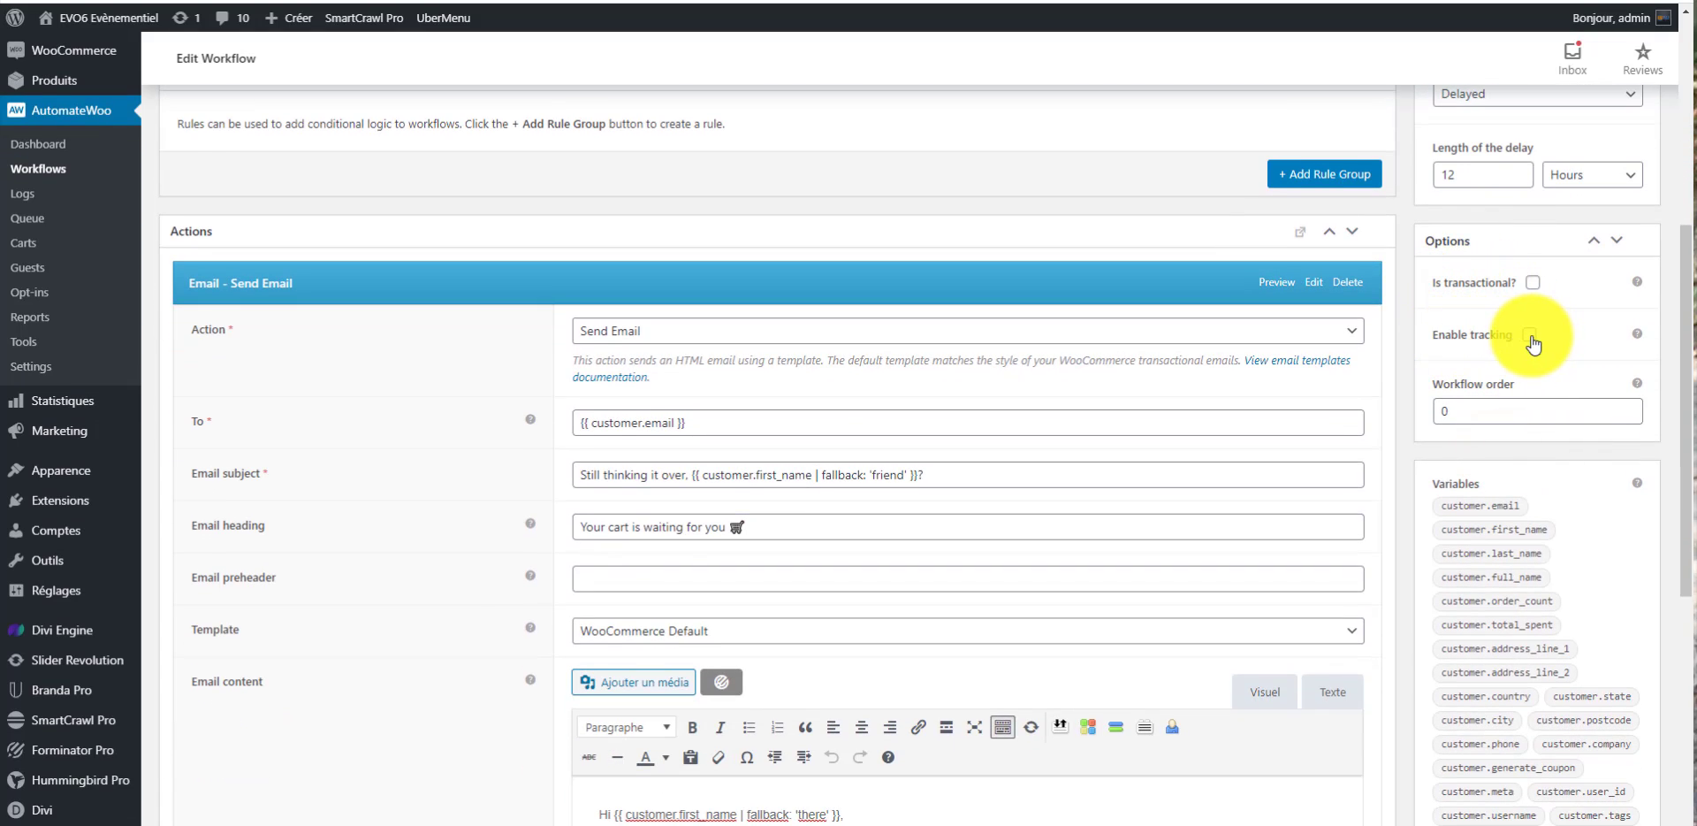
scroll(1525, 424, "down", 2)
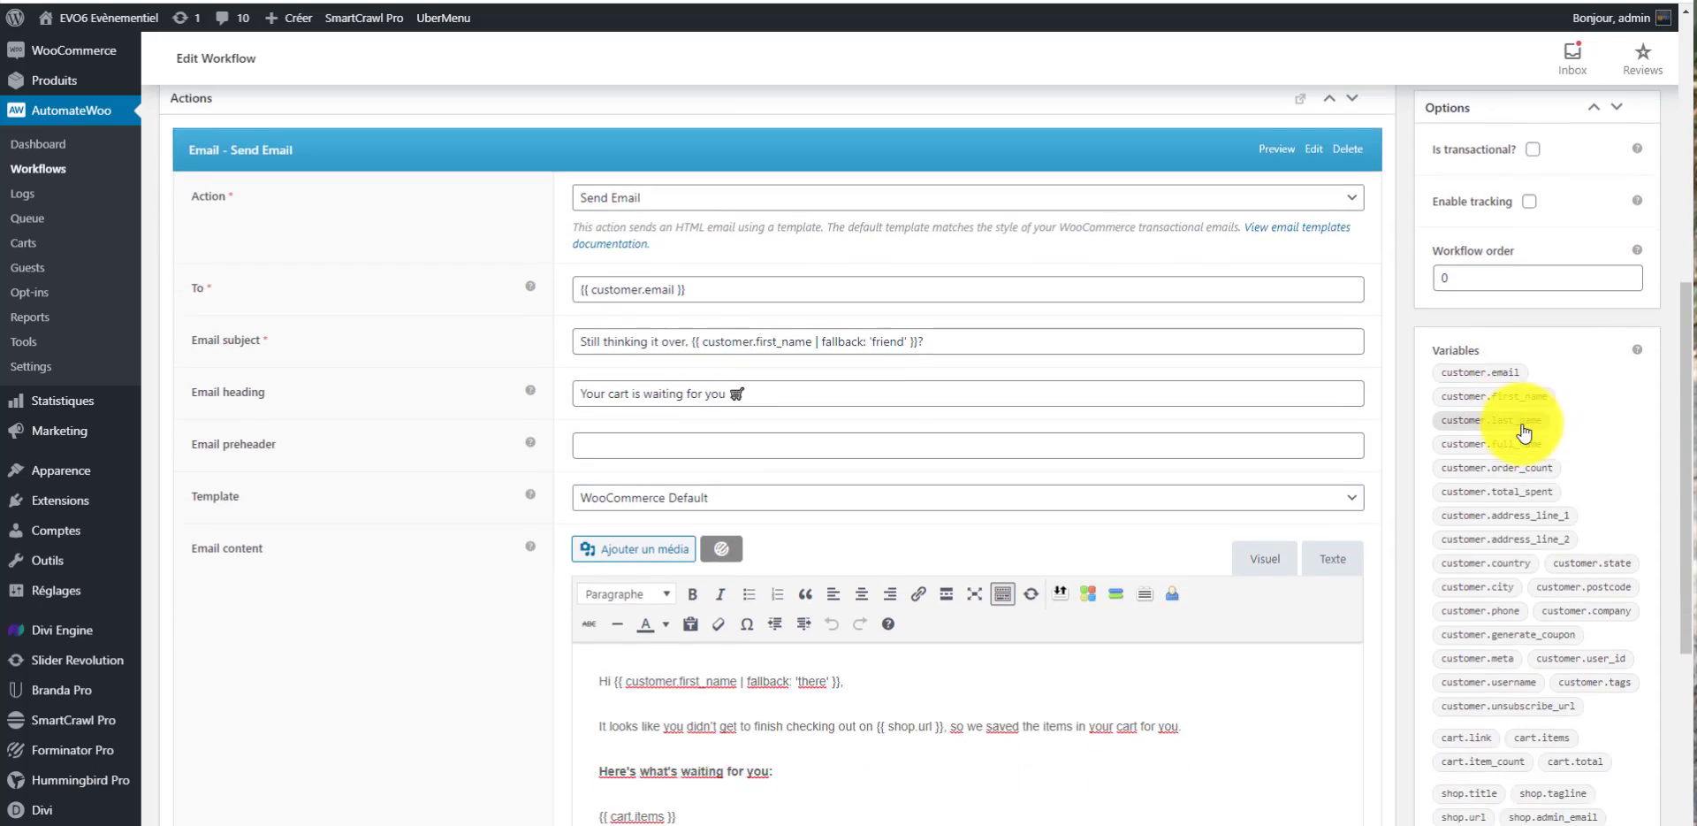
scroll(1525, 431, "down", 5)
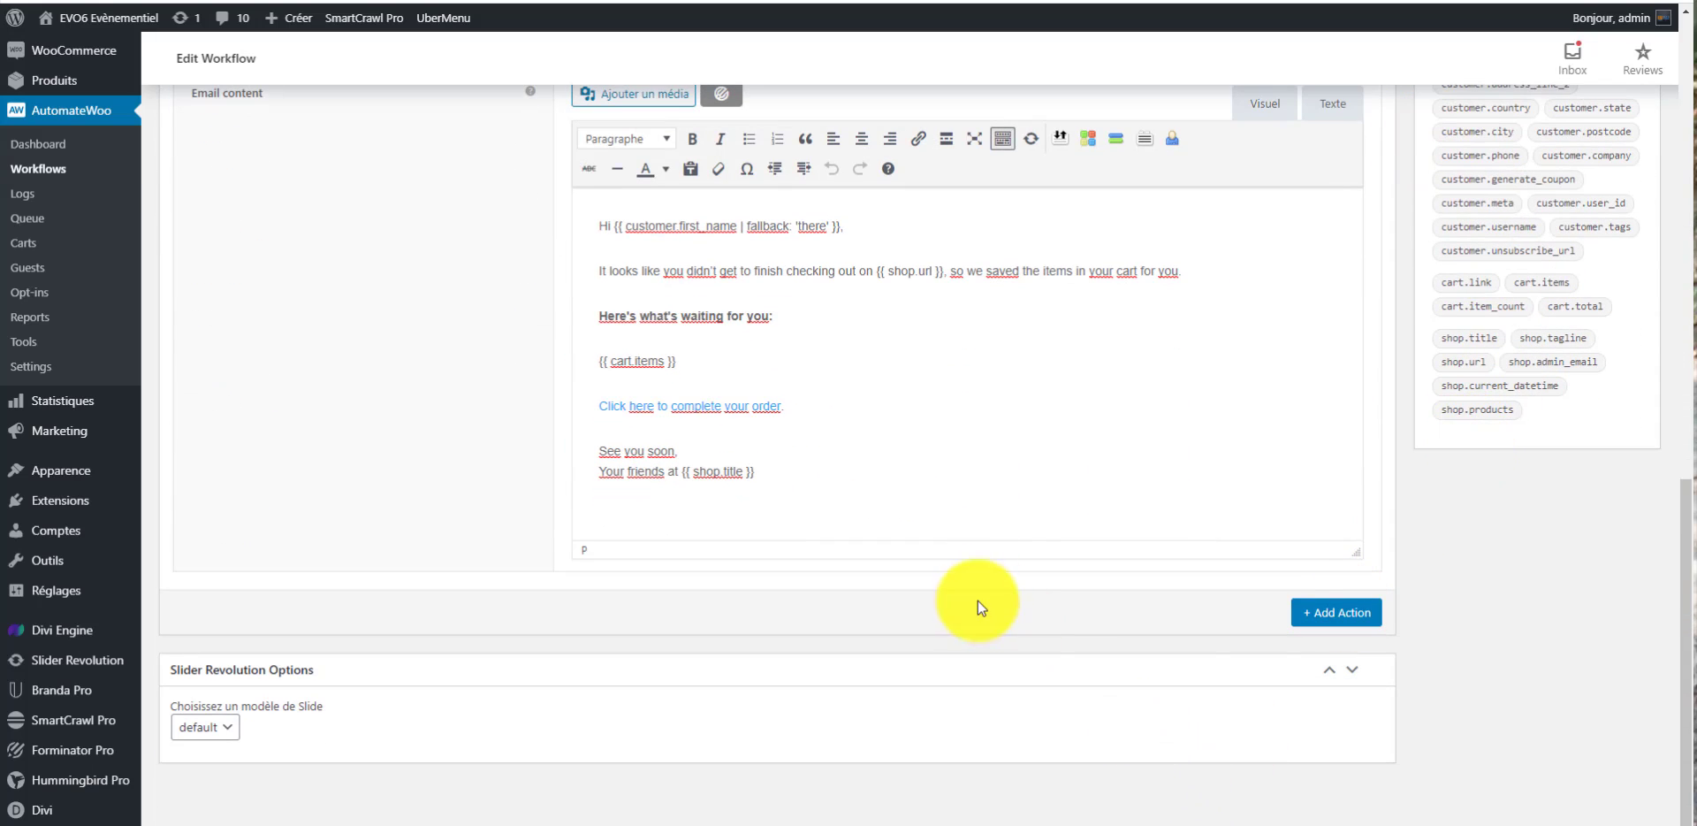
scroll(979, 606, "up", 10)
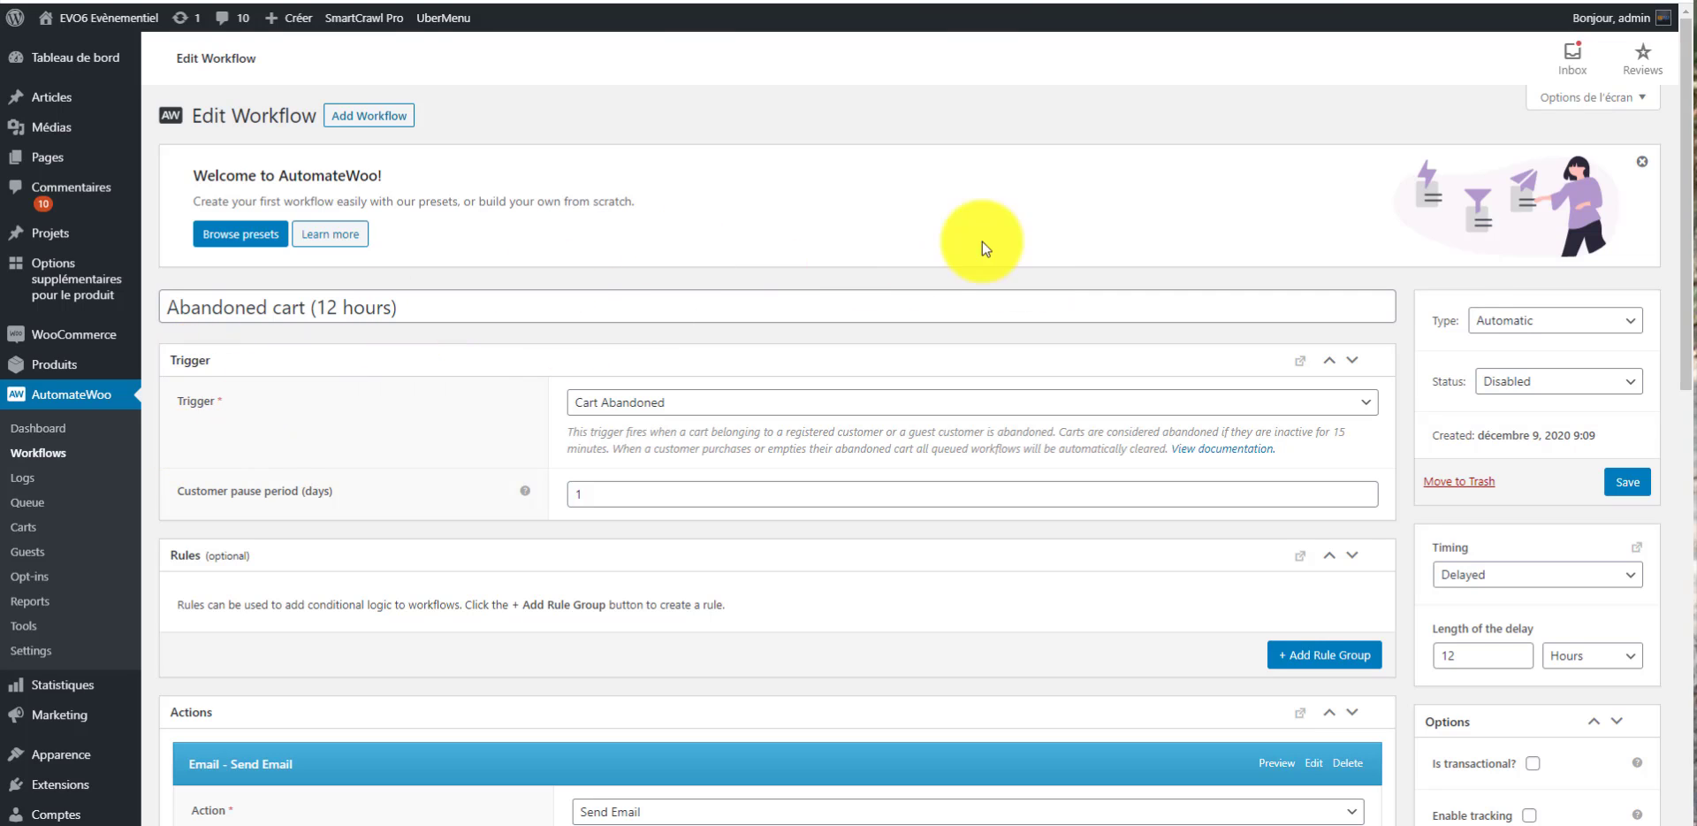
- Set the Abandoned cart (12 hours) workflow's status to Active, save it and confirm the activation
left_click(1572, 380)
left_click(1534, 403)
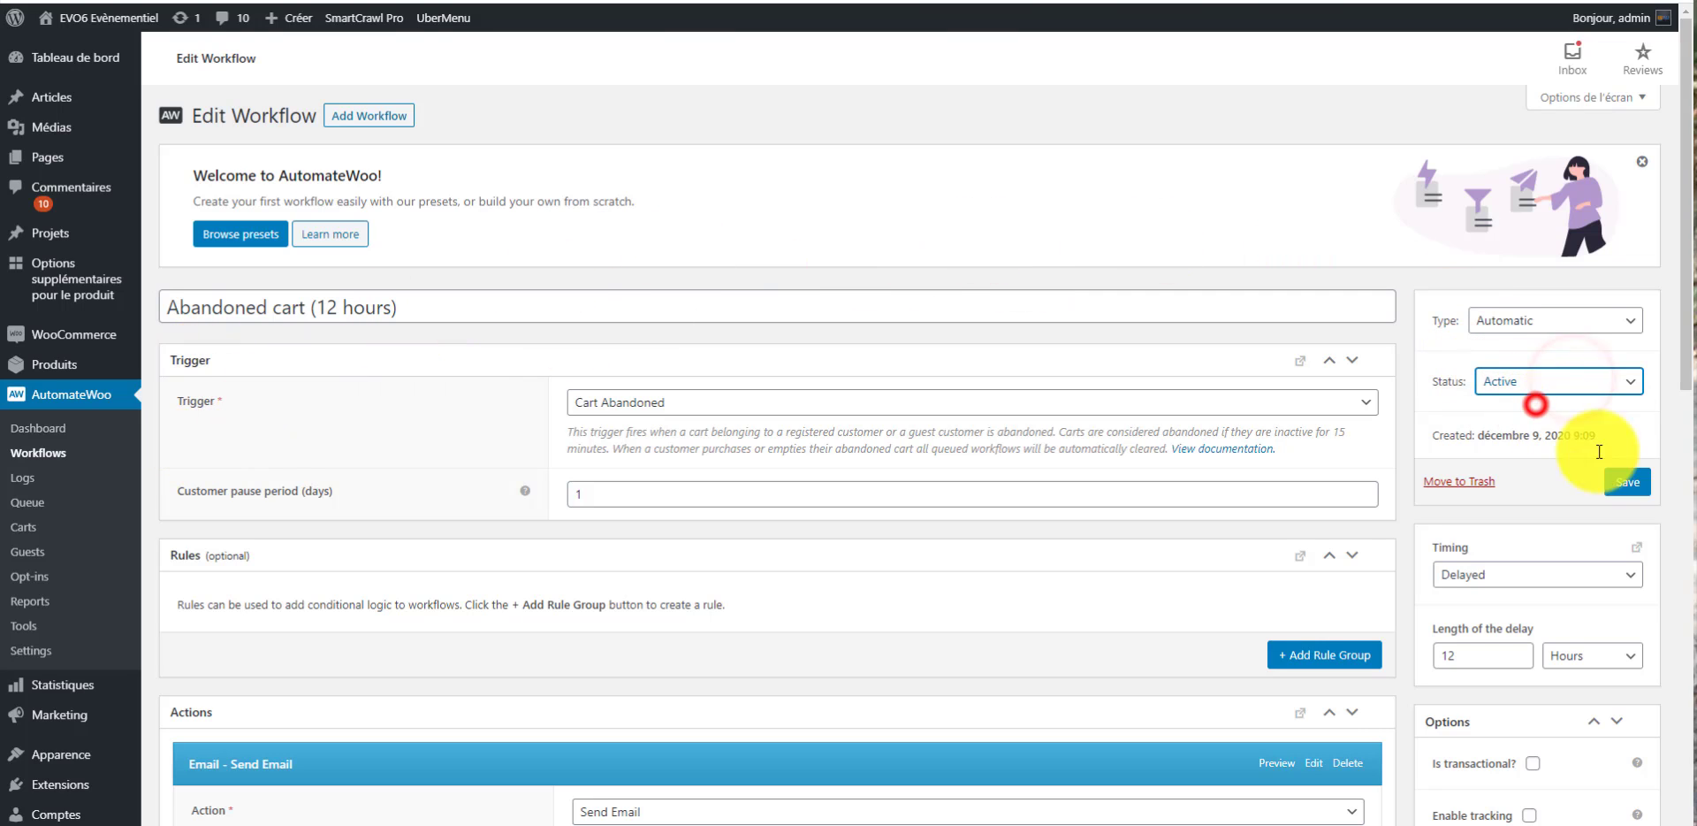
left_click(1627, 481)
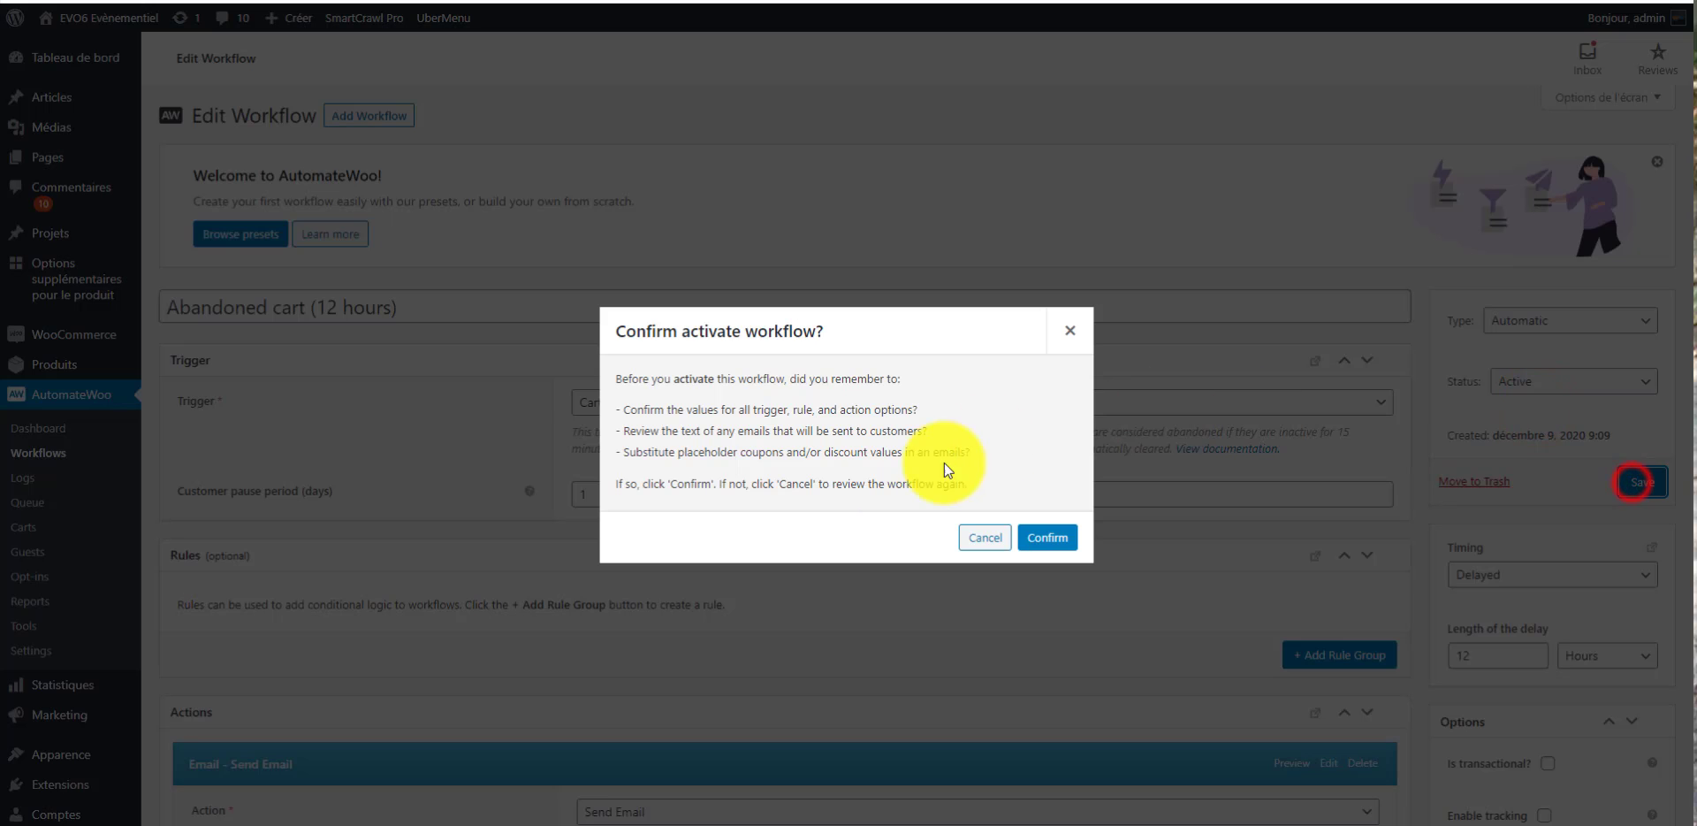
left_click(1052, 536)
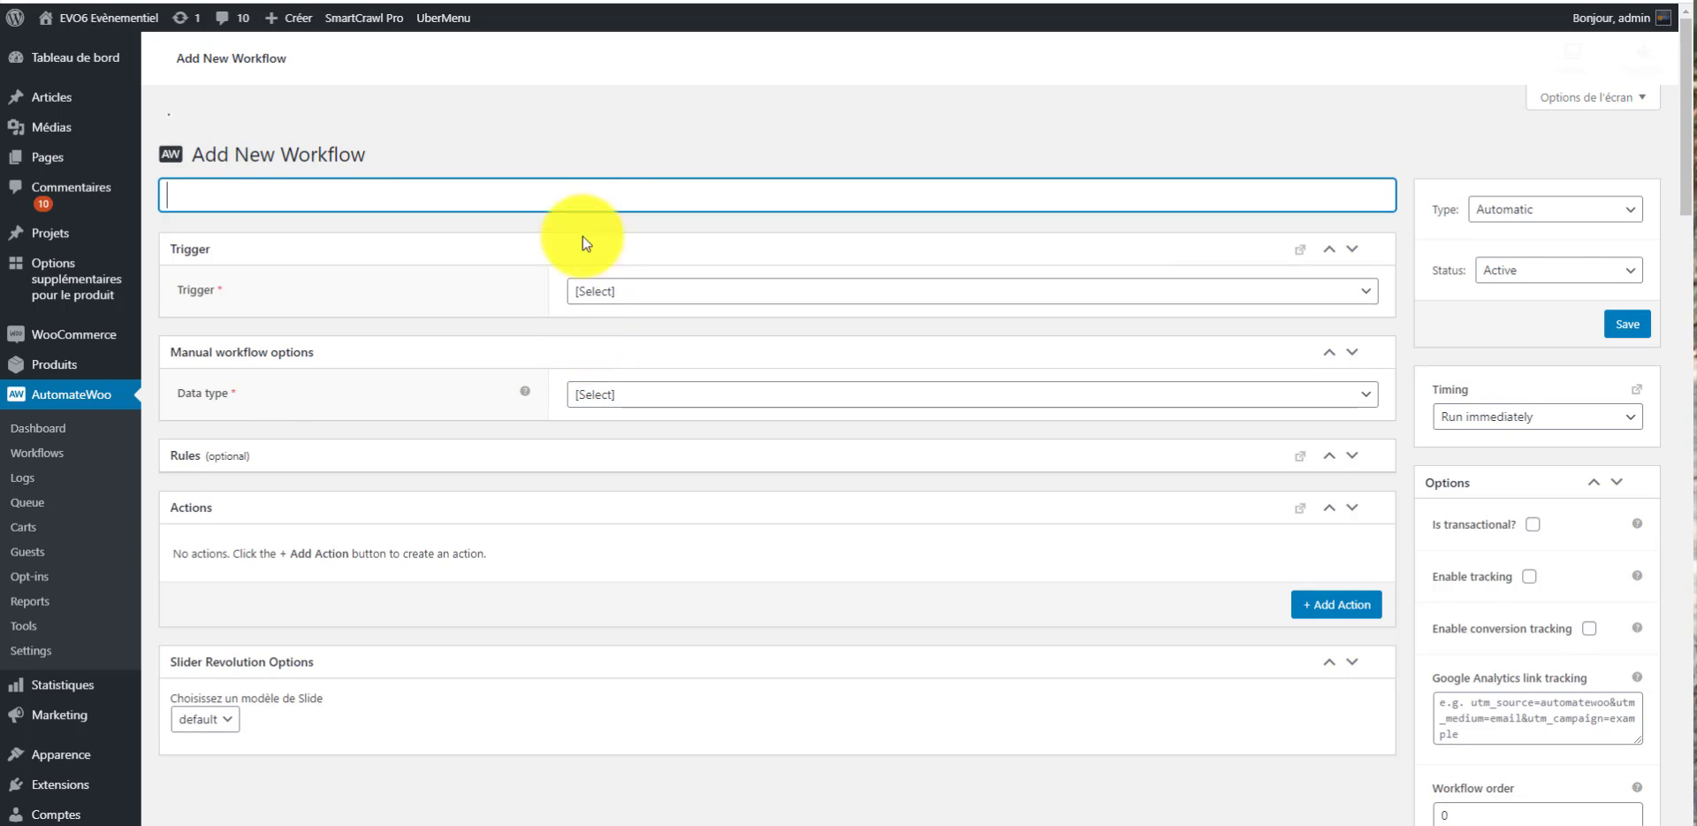
- Start a new workflow from scratch and title it "test"
scroll(1003, 311, "down", 3)
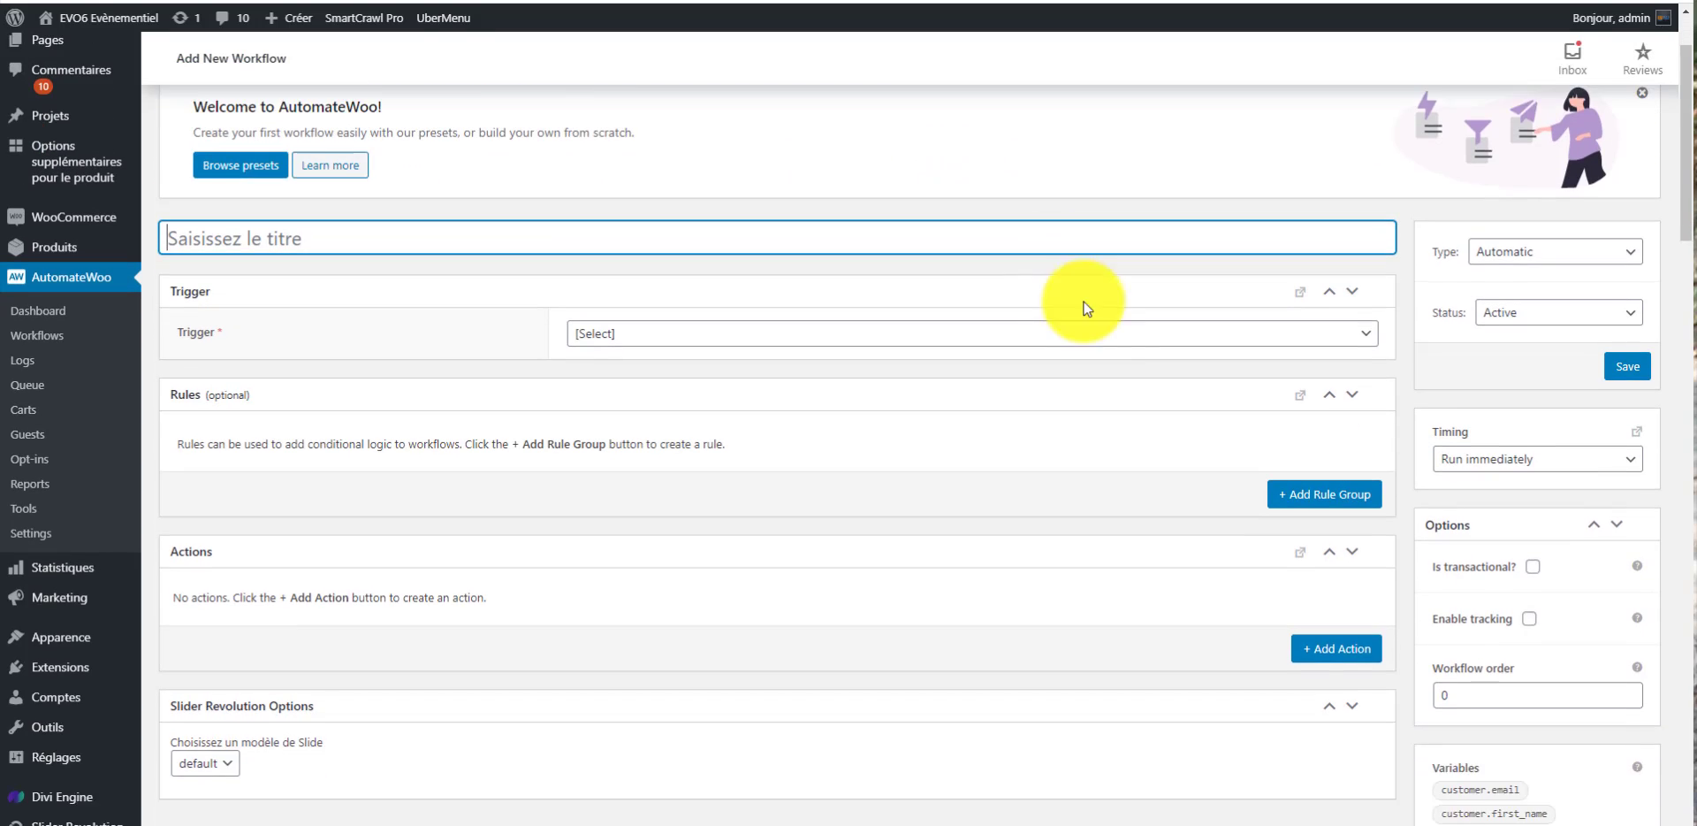
scroll(1106, 325, "up", 3)
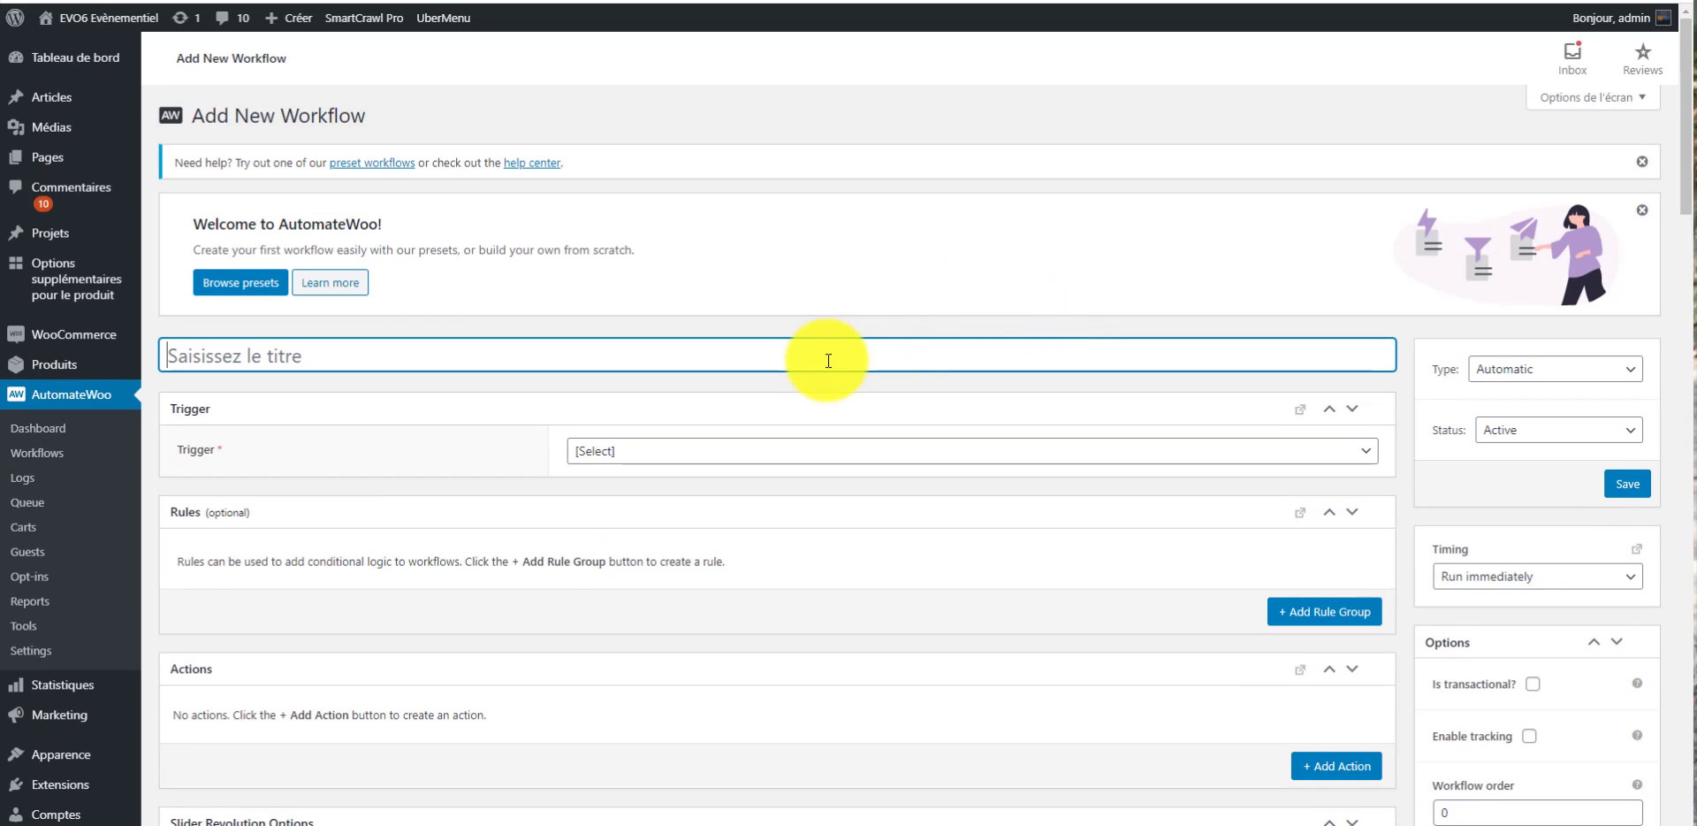
left_click(942, 337)
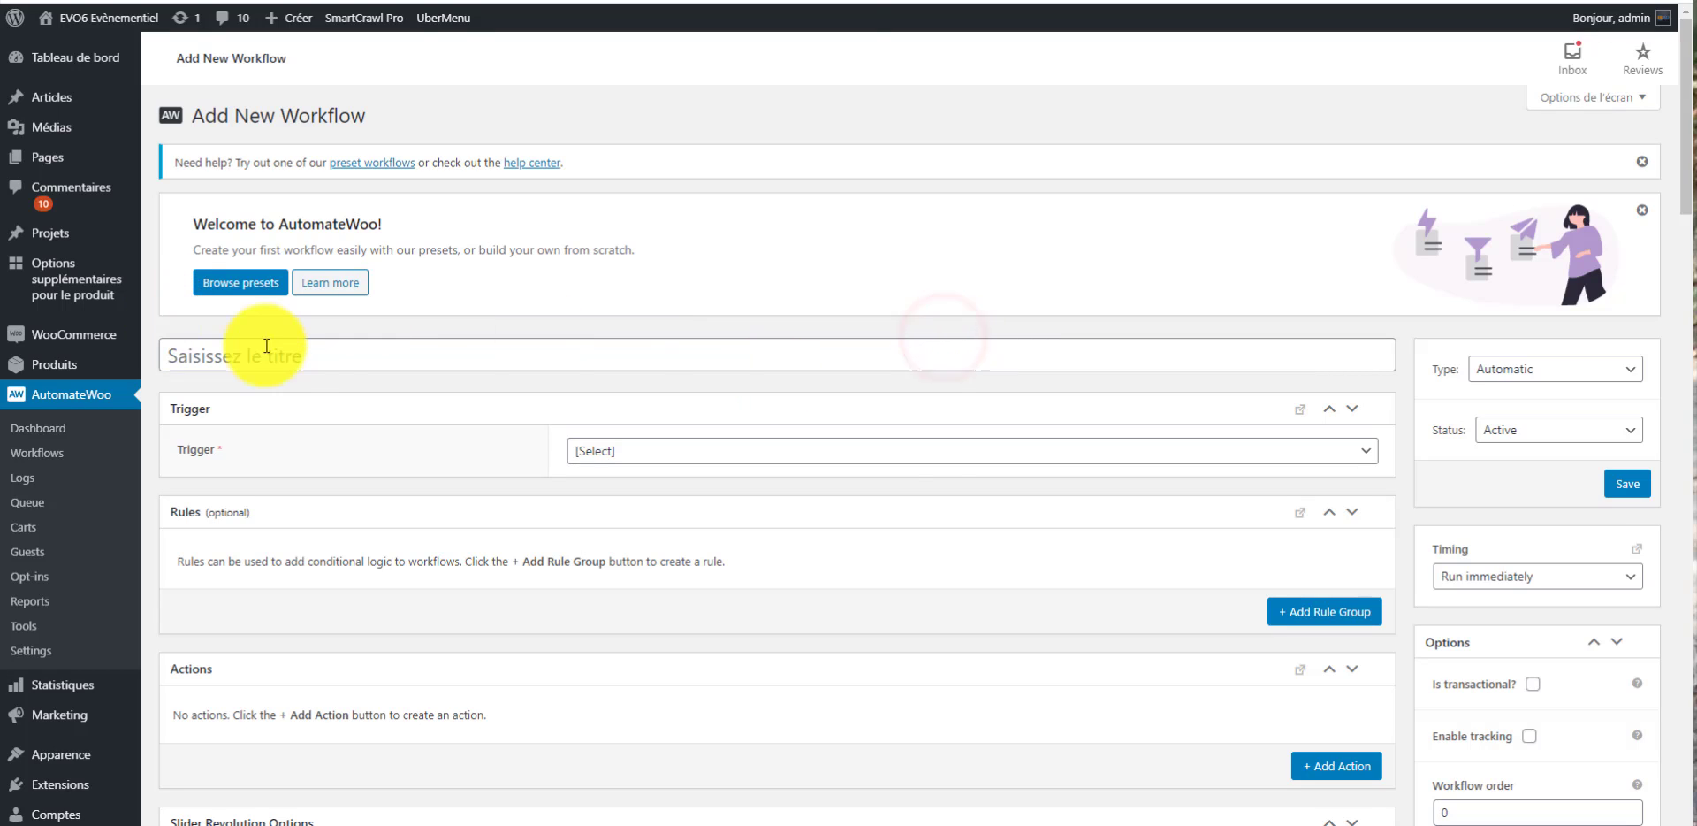
left_click(299, 356)
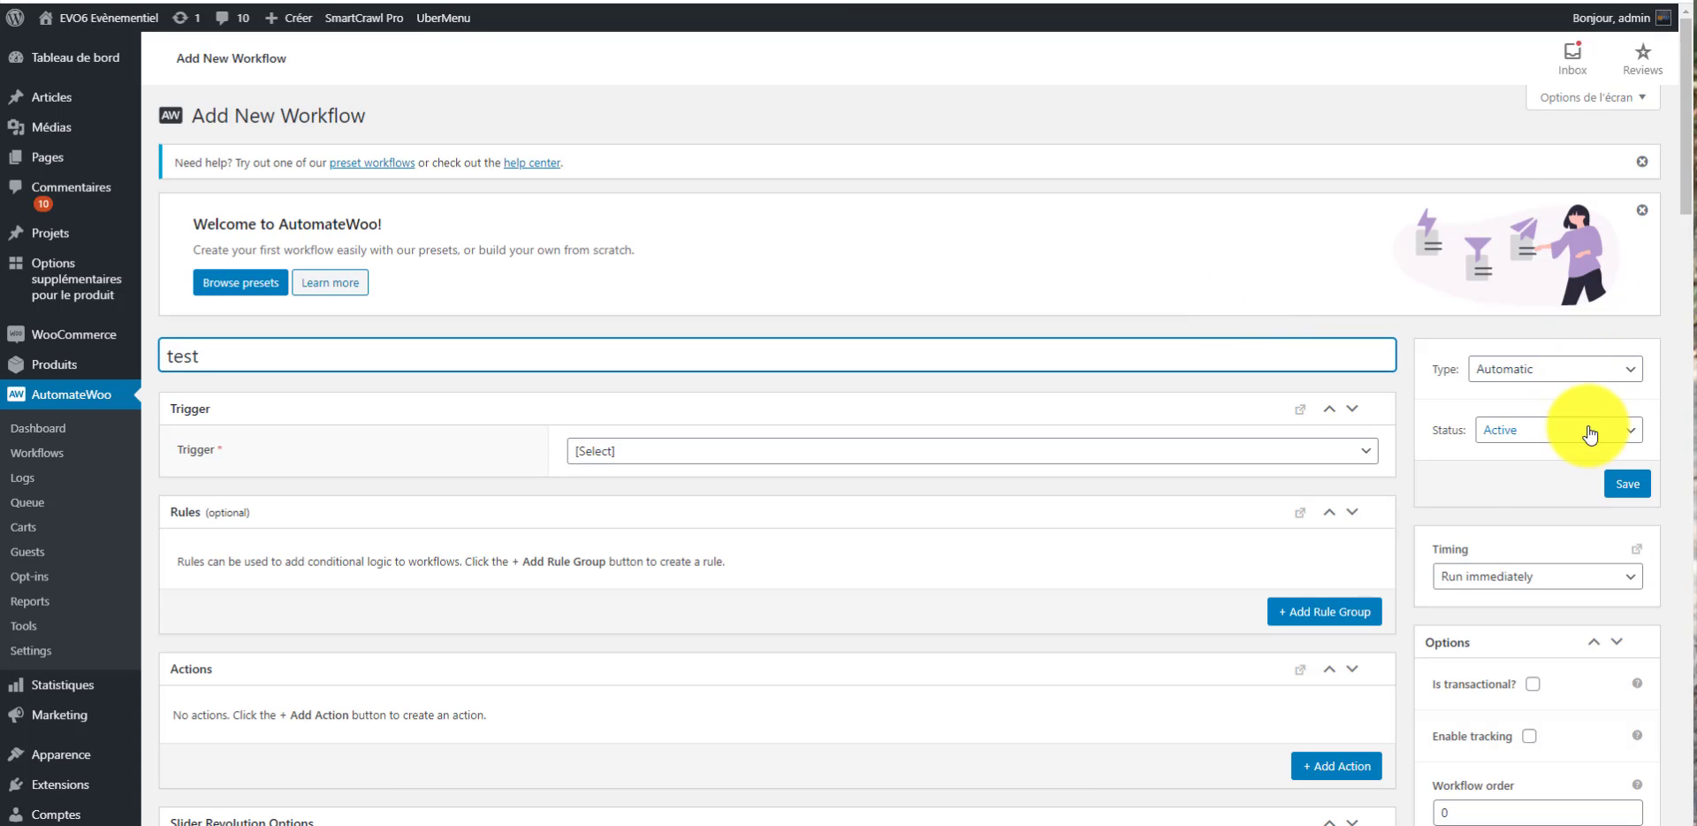
scroll(1181, 477, "down", 3)
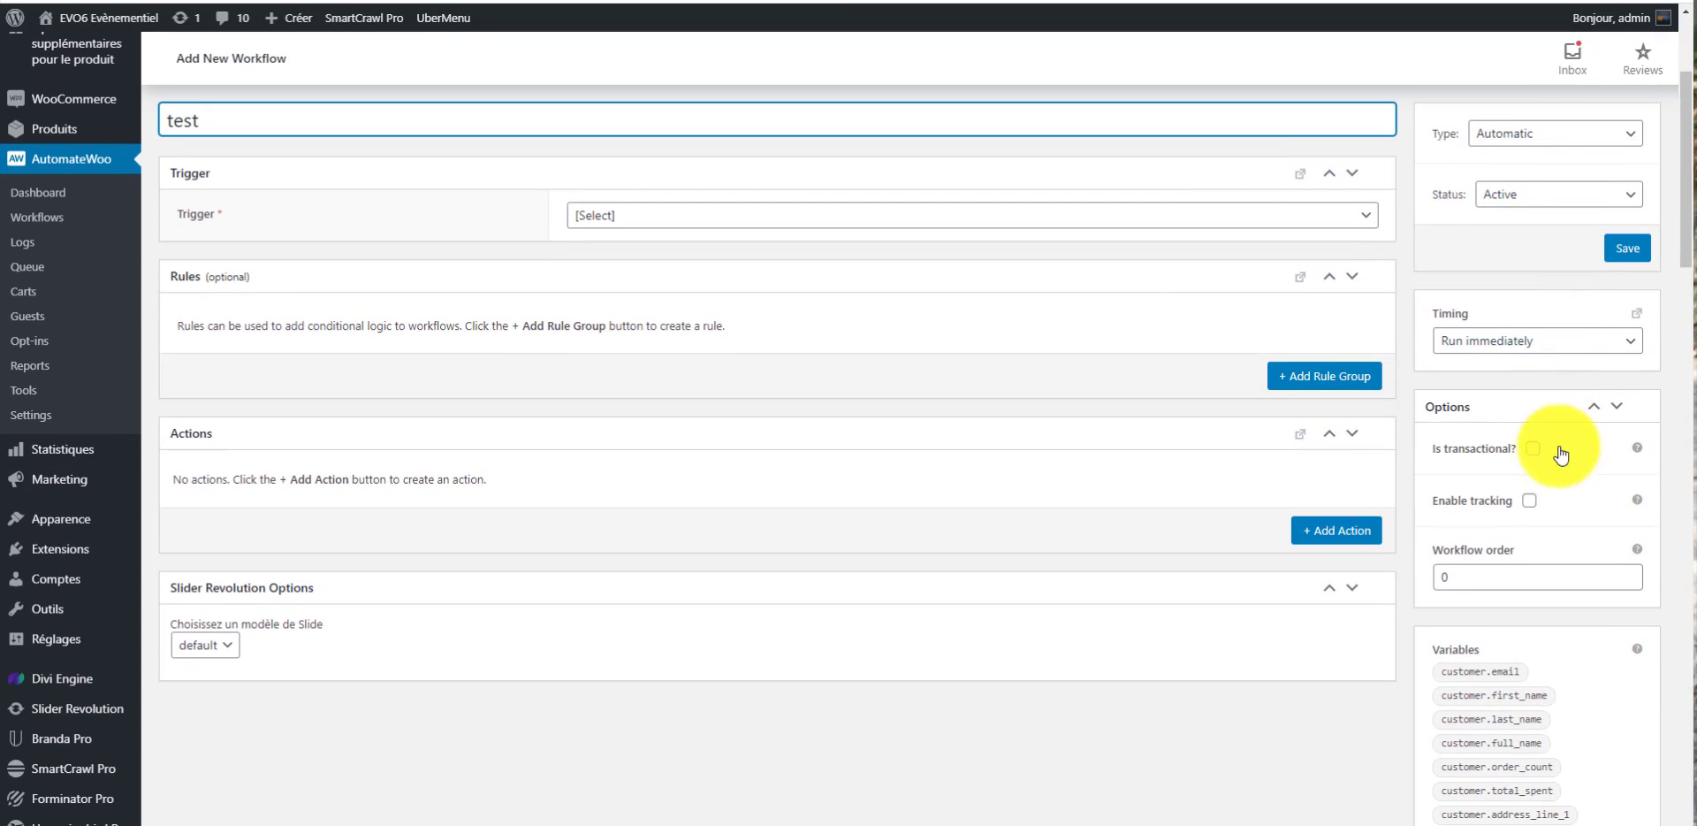
- Review the available workflow triggers for orders, customers, carts, reviews, workflows and guests without choosing one
left_click(668, 227)
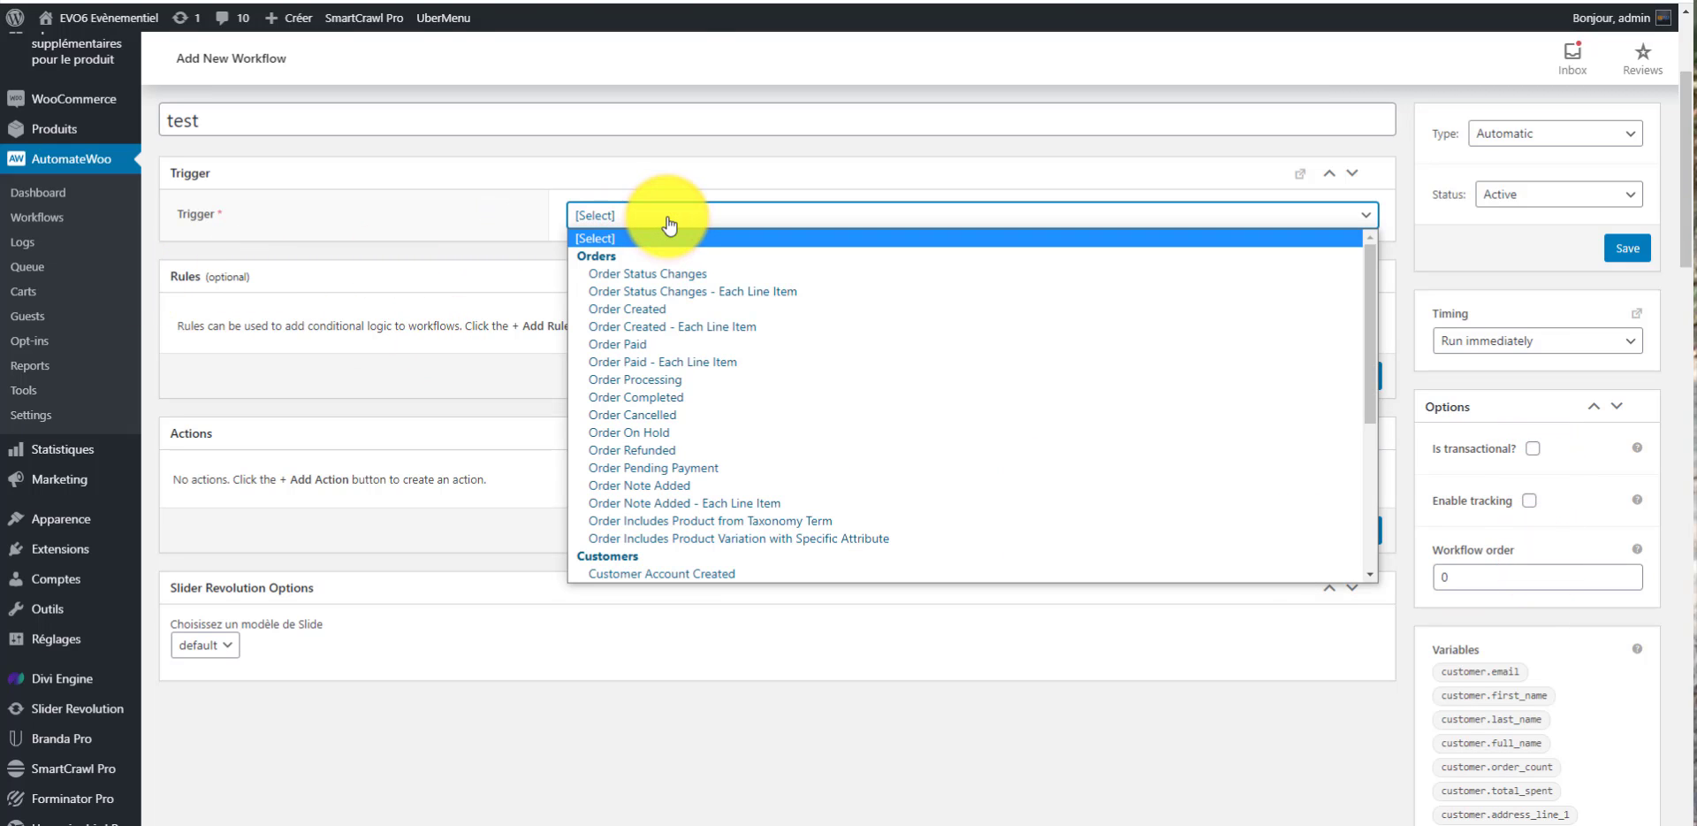
scroll(657, 336, "down", 1)
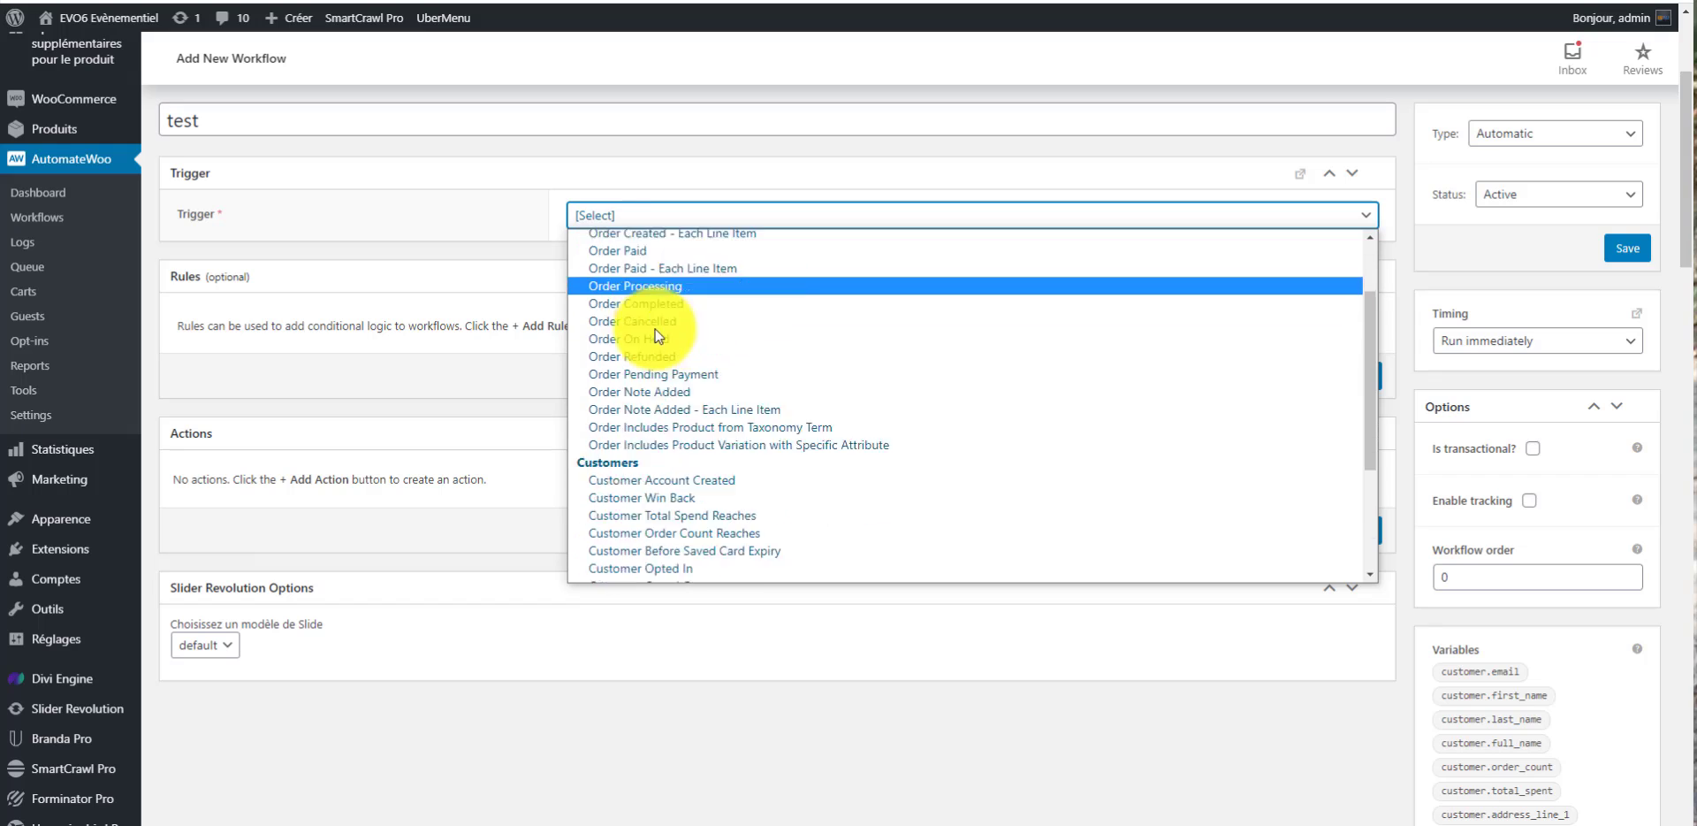
scroll(664, 336, "down", 2)
scroll(708, 336, "up", 5)
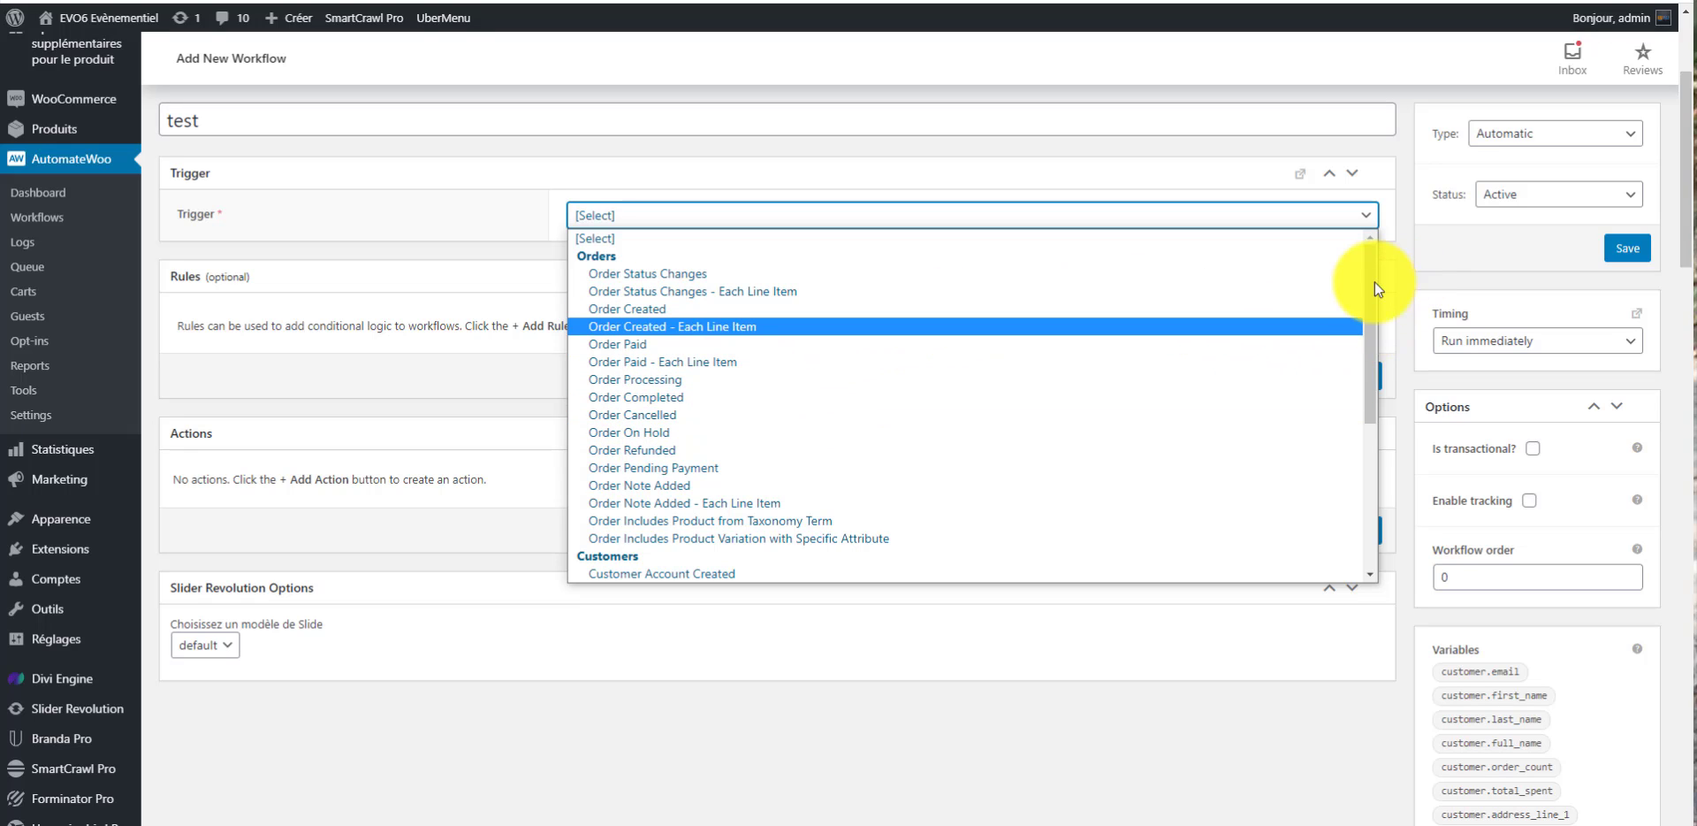
scroll(1374, 283, "down", 3)
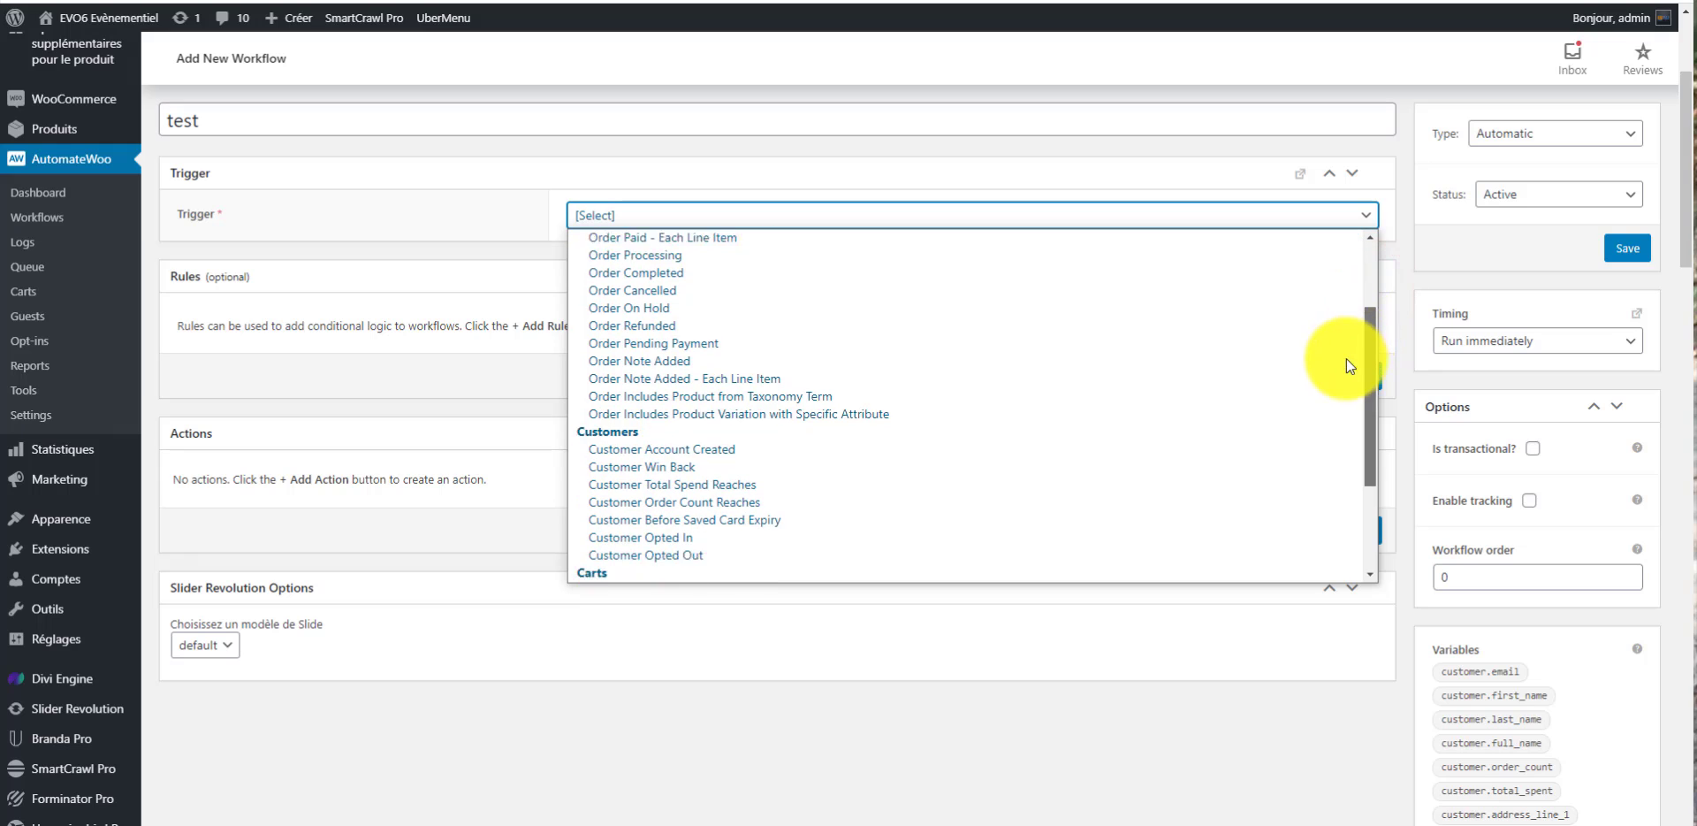
scroll(1348, 380, "down", 3)
scroll(1350, 375, "up", 3)
scroll(1361, 371, "down", 4)
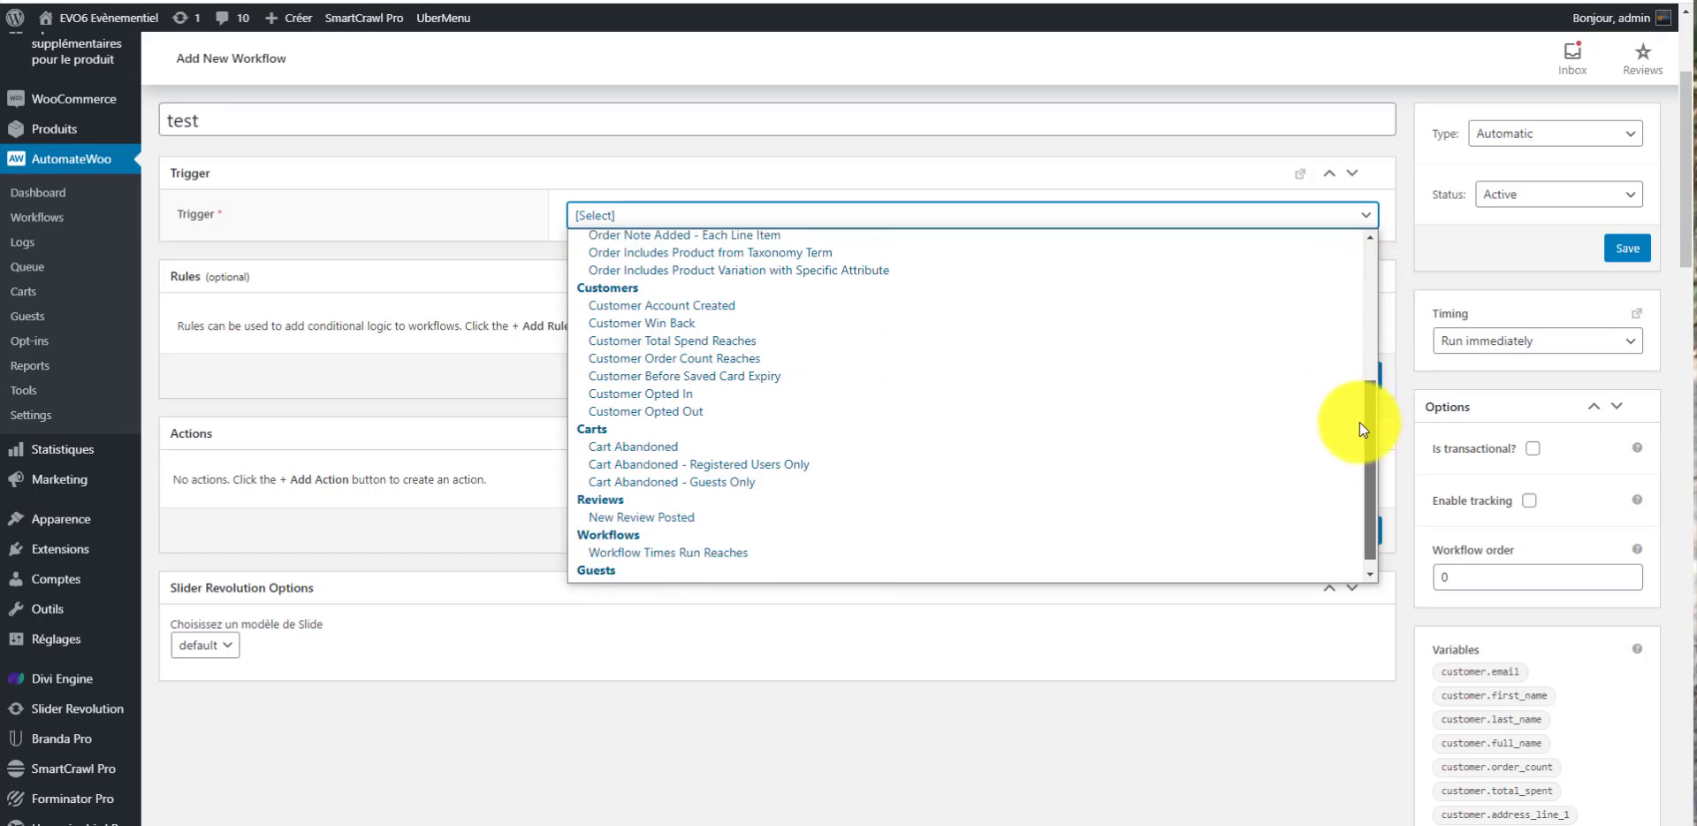
left_click_drag(1360, 421, 1358, 293)
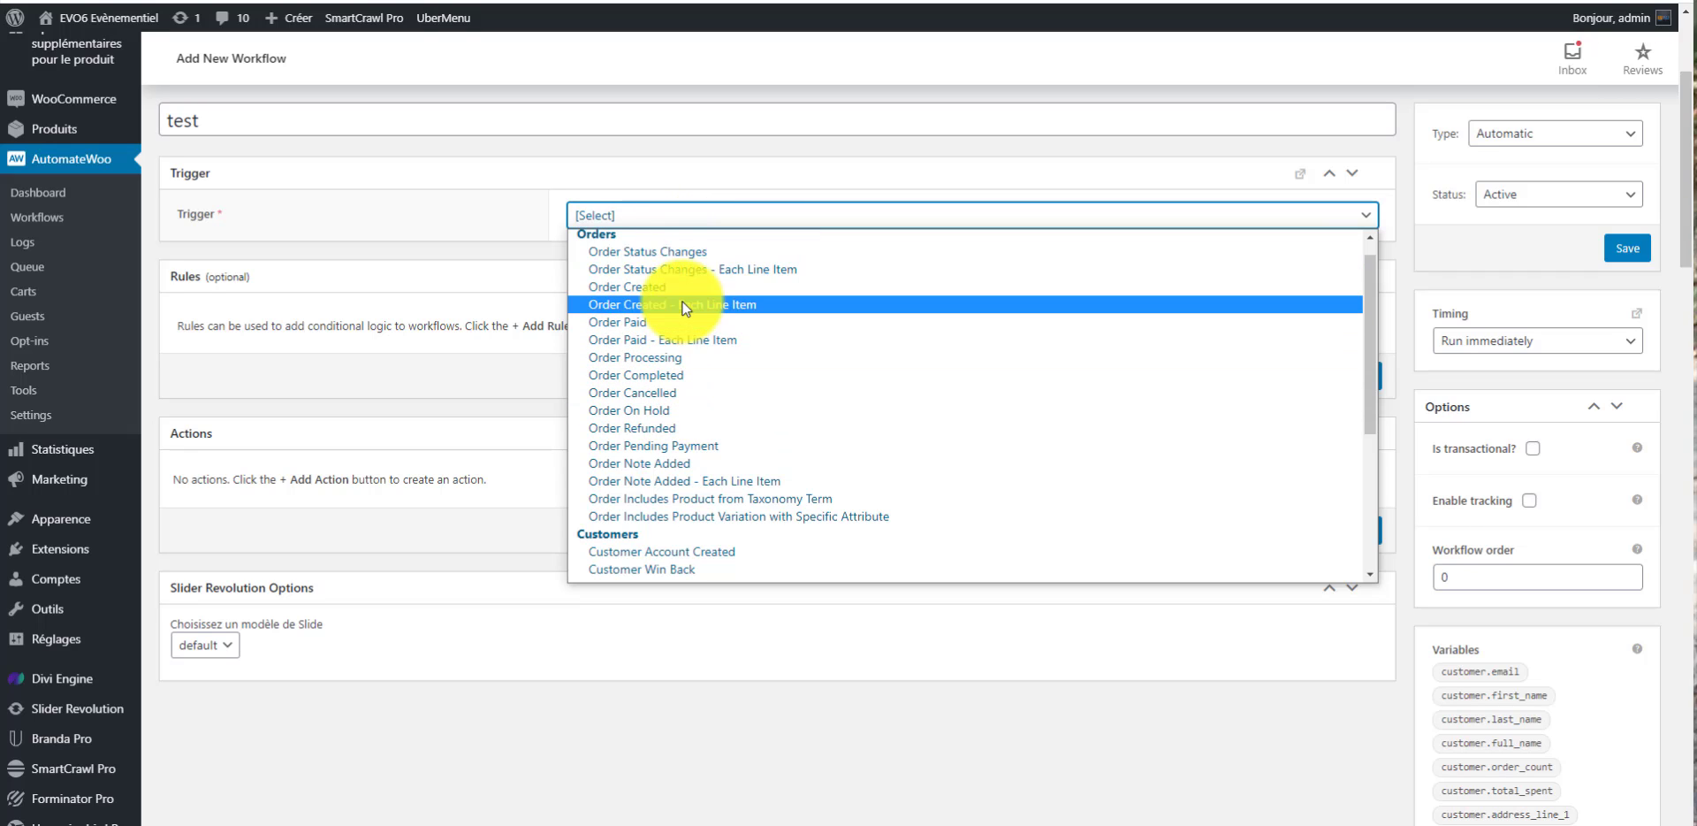
scroll(681, 305, "up", 1)
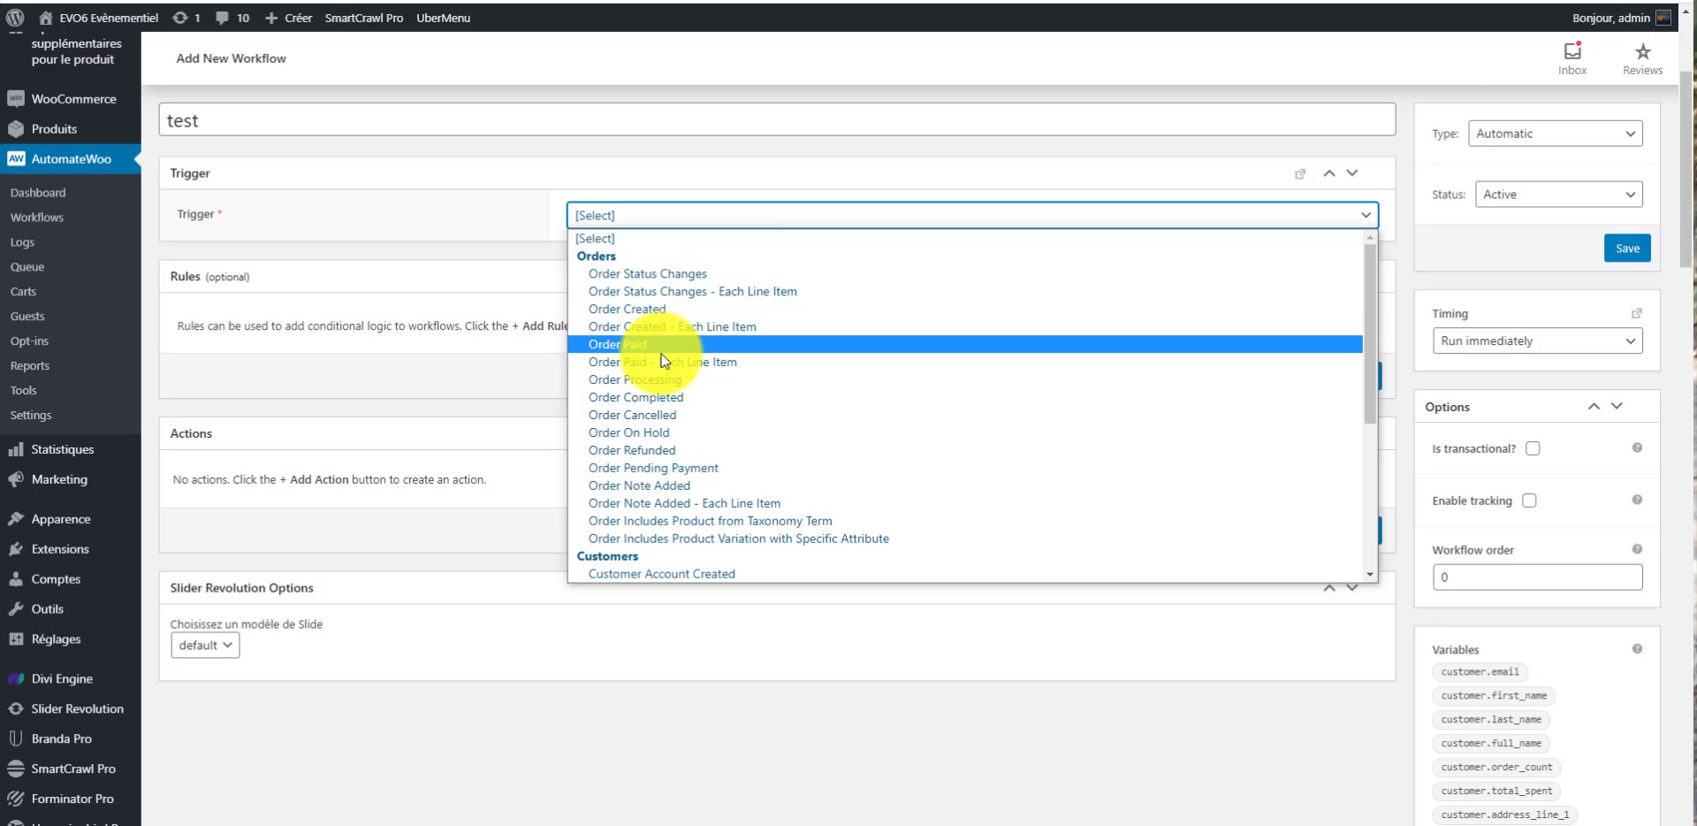
scroll(699, 346, "down", 5)
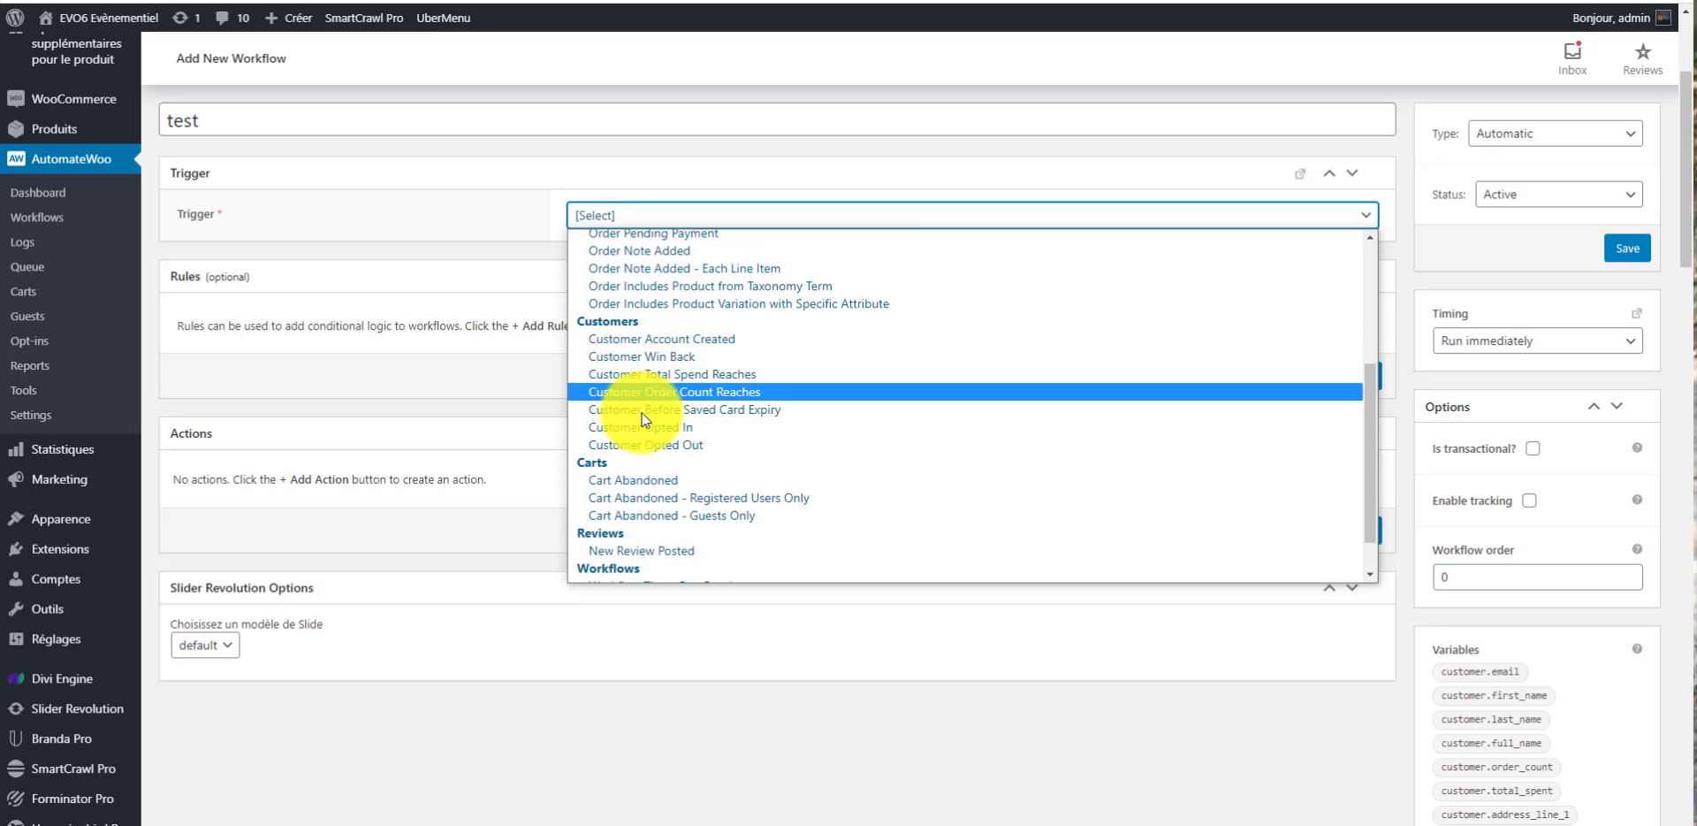
scroll(672, 513, "down", 1)
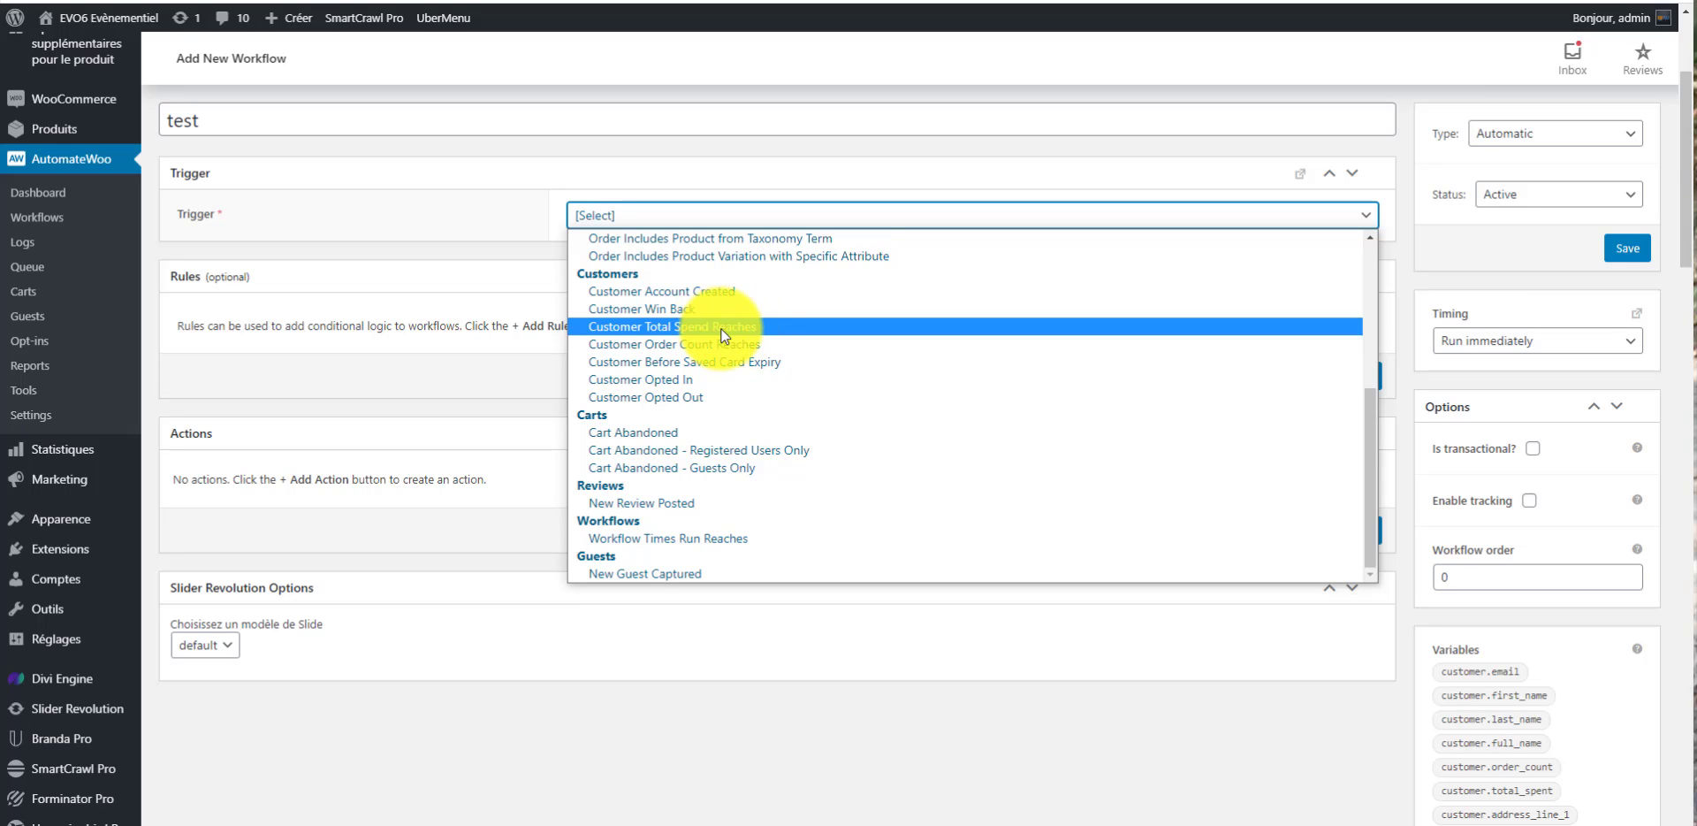
scroll(722, 324, "up", 5)
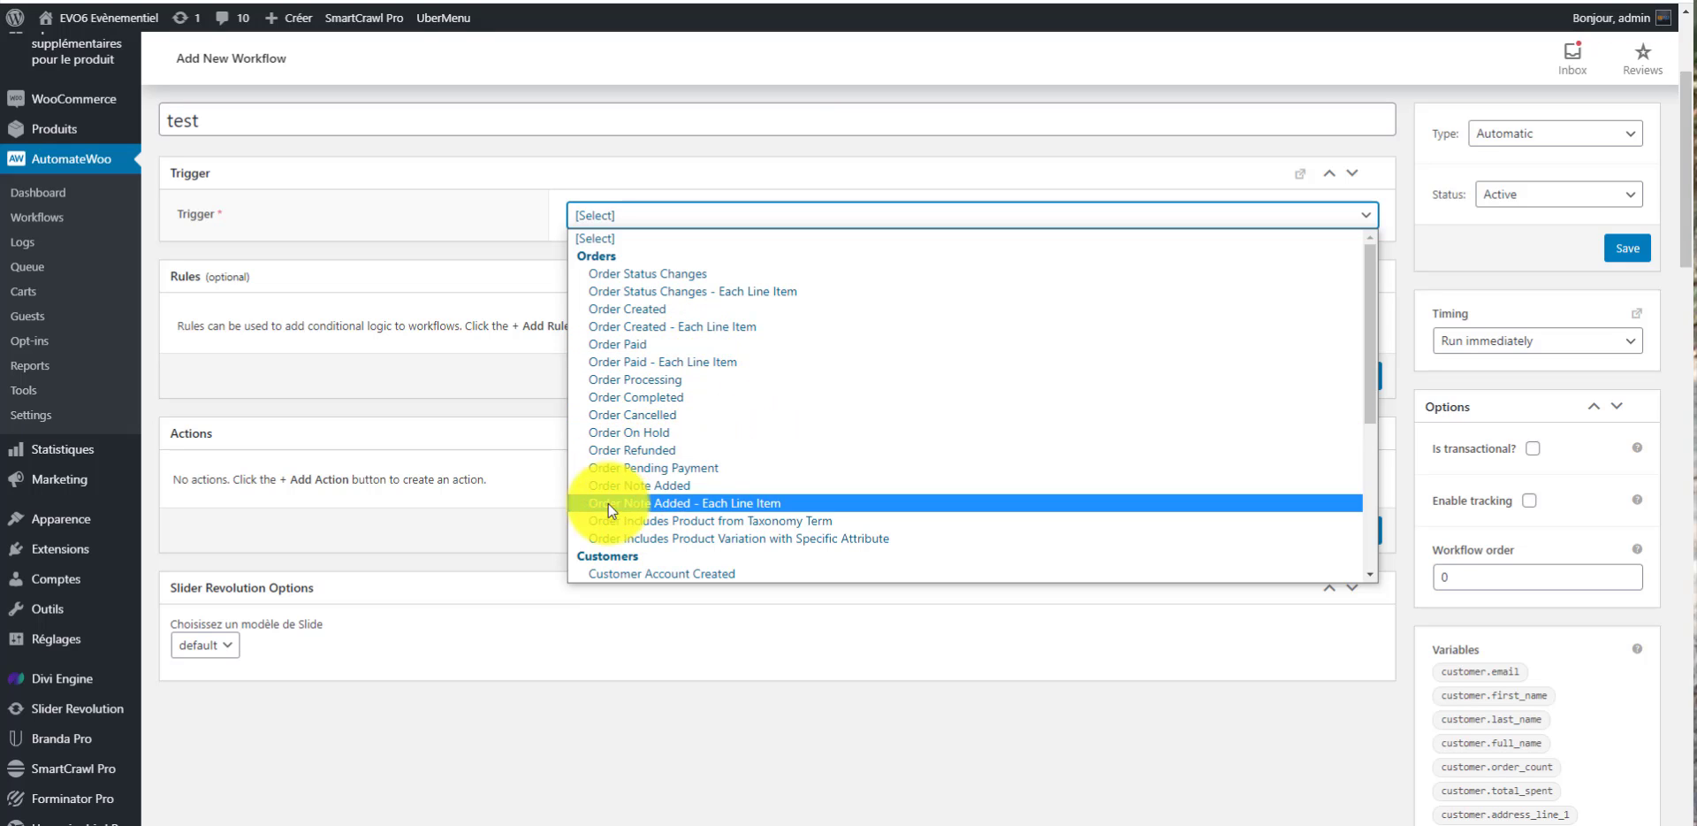
left_click(341, 393)
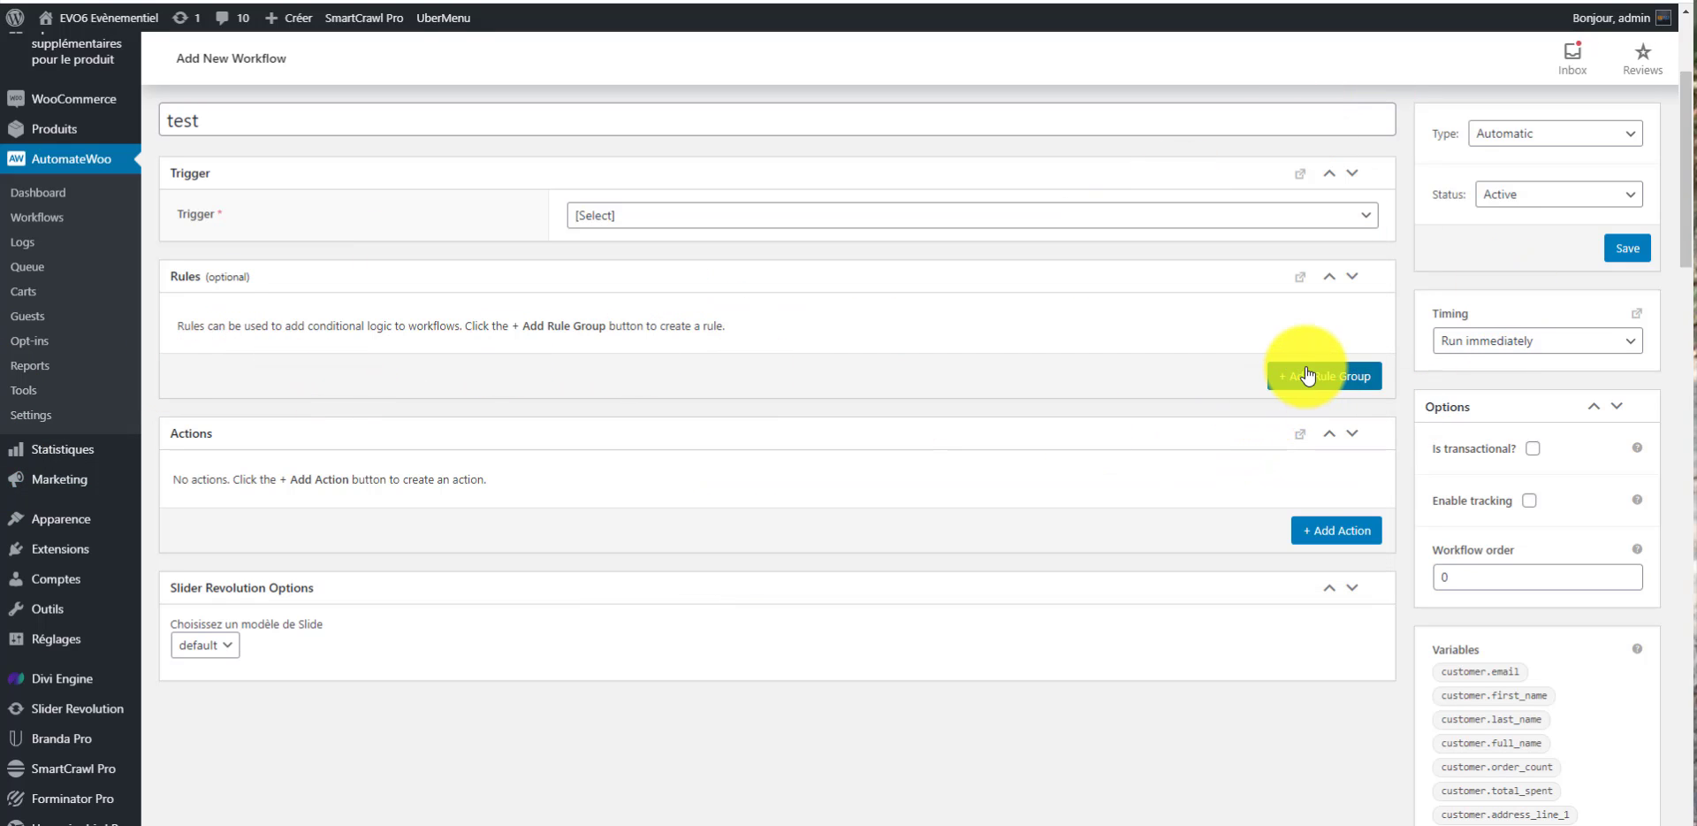
- Add an empty action to the test workflow and review the available action types without choosing one
left_click(1342, 531)
left_click(1303, 534)
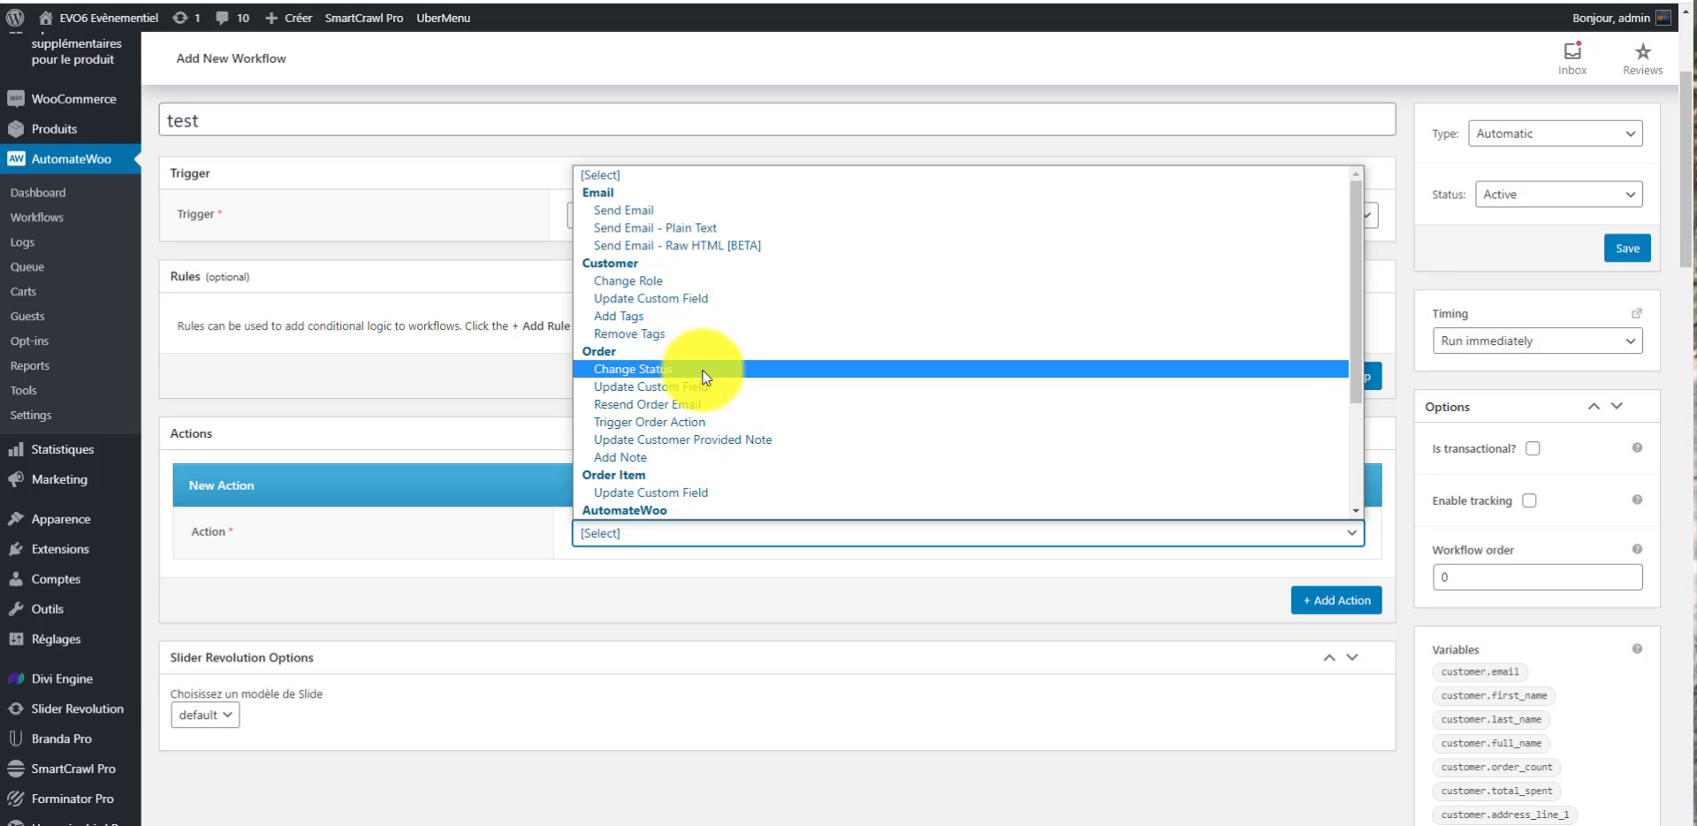
scroll(682, 493, "down", 3)
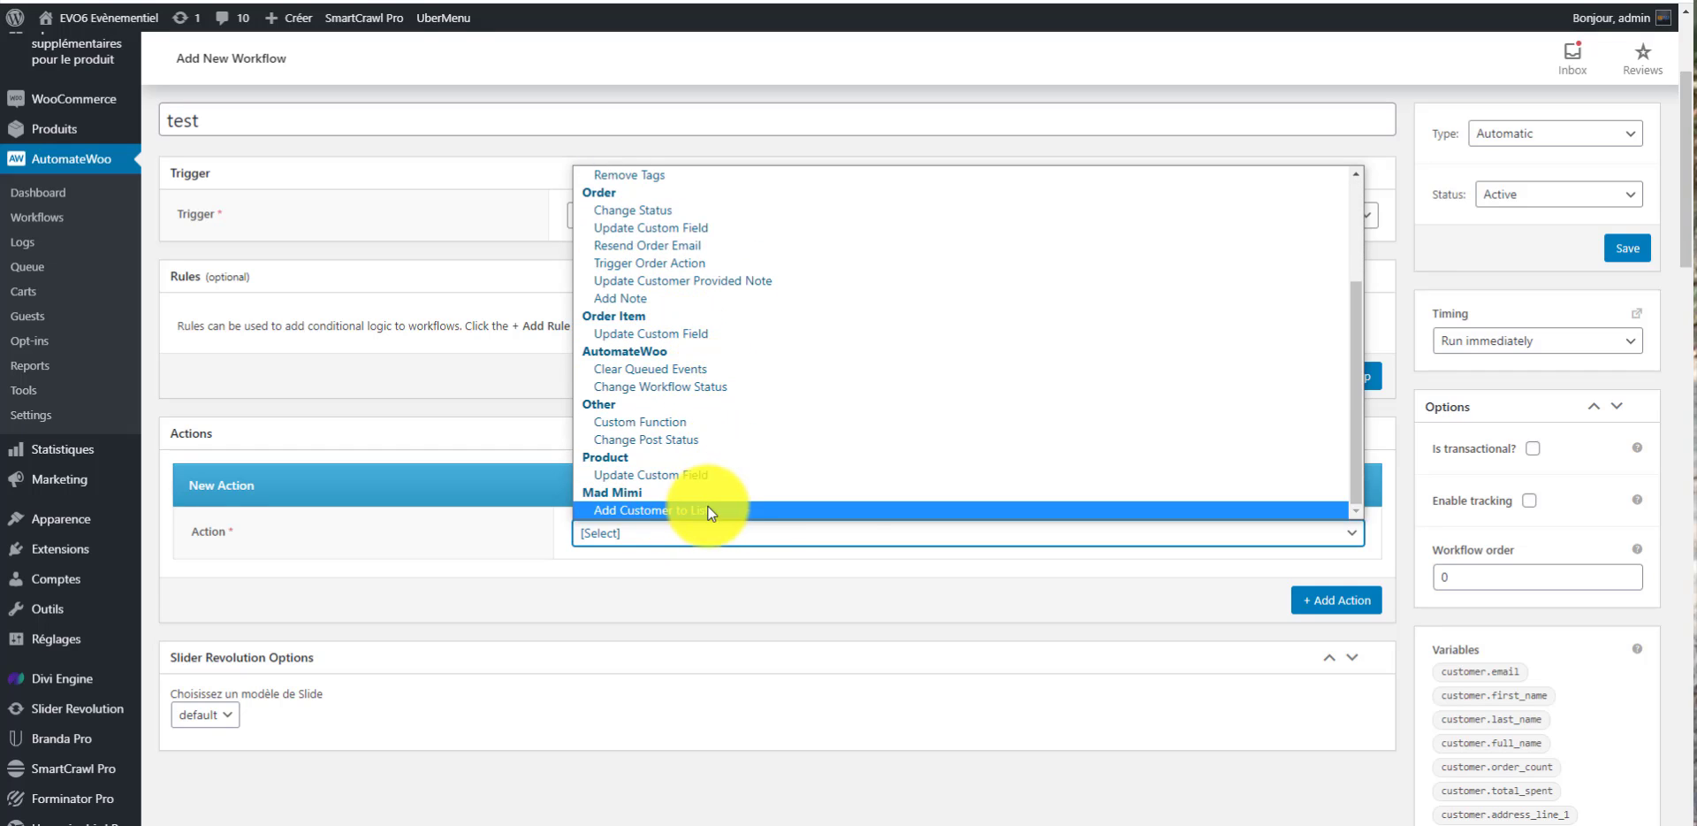
left_click(1381, 152)
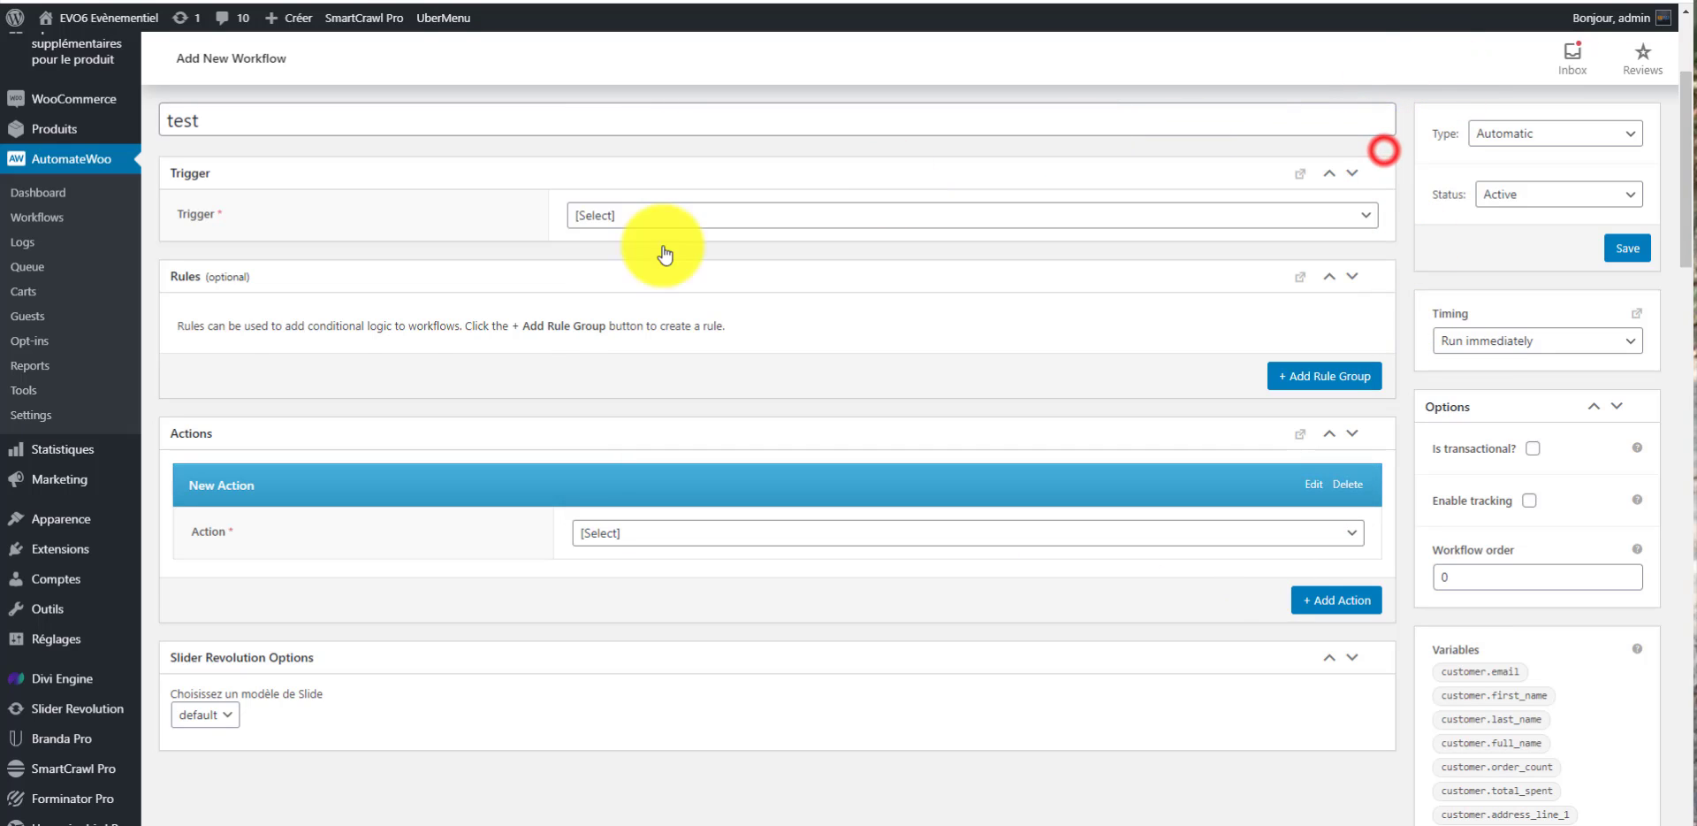
- Leave the unsaved test workflow for the workflows list and review the full set of preset workflows
left_click(50, 217)
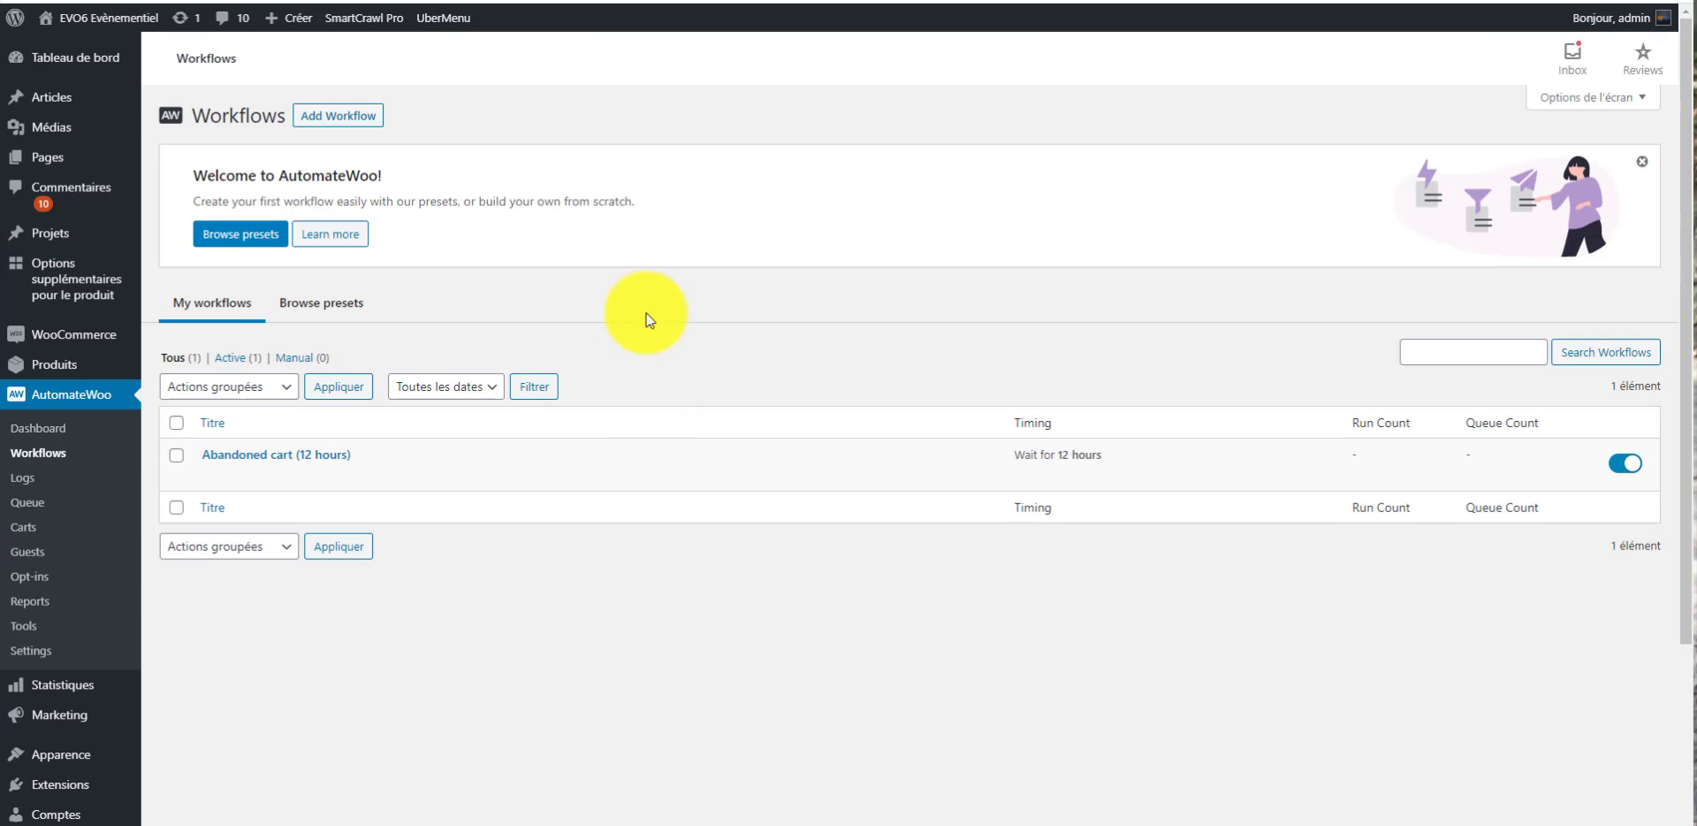
left_click(262, 234)
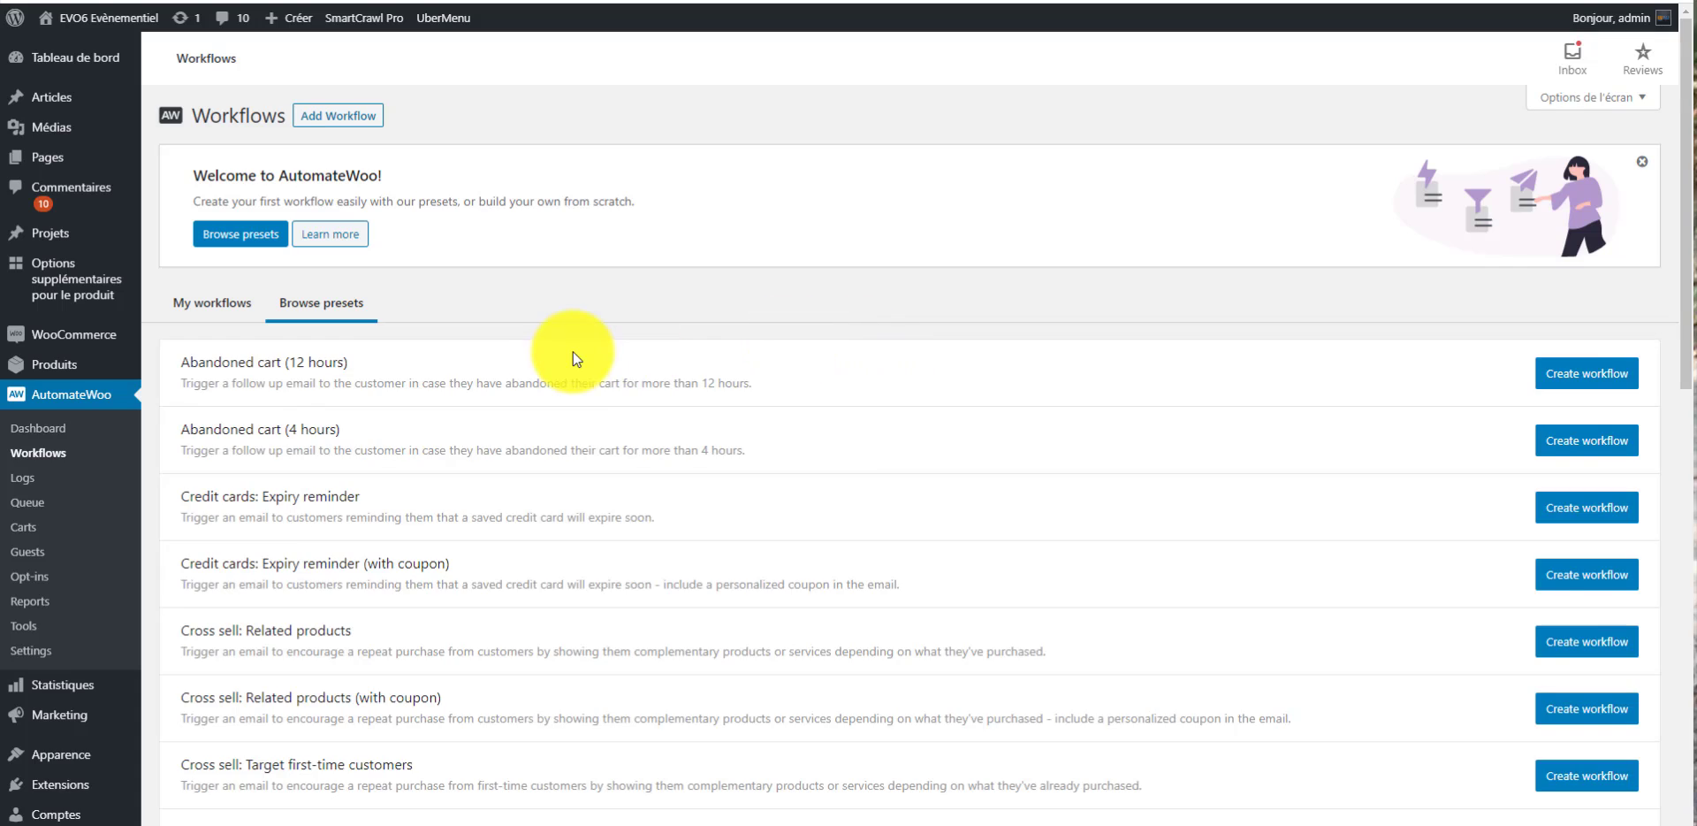
scroll(573, 351, "down", 3)
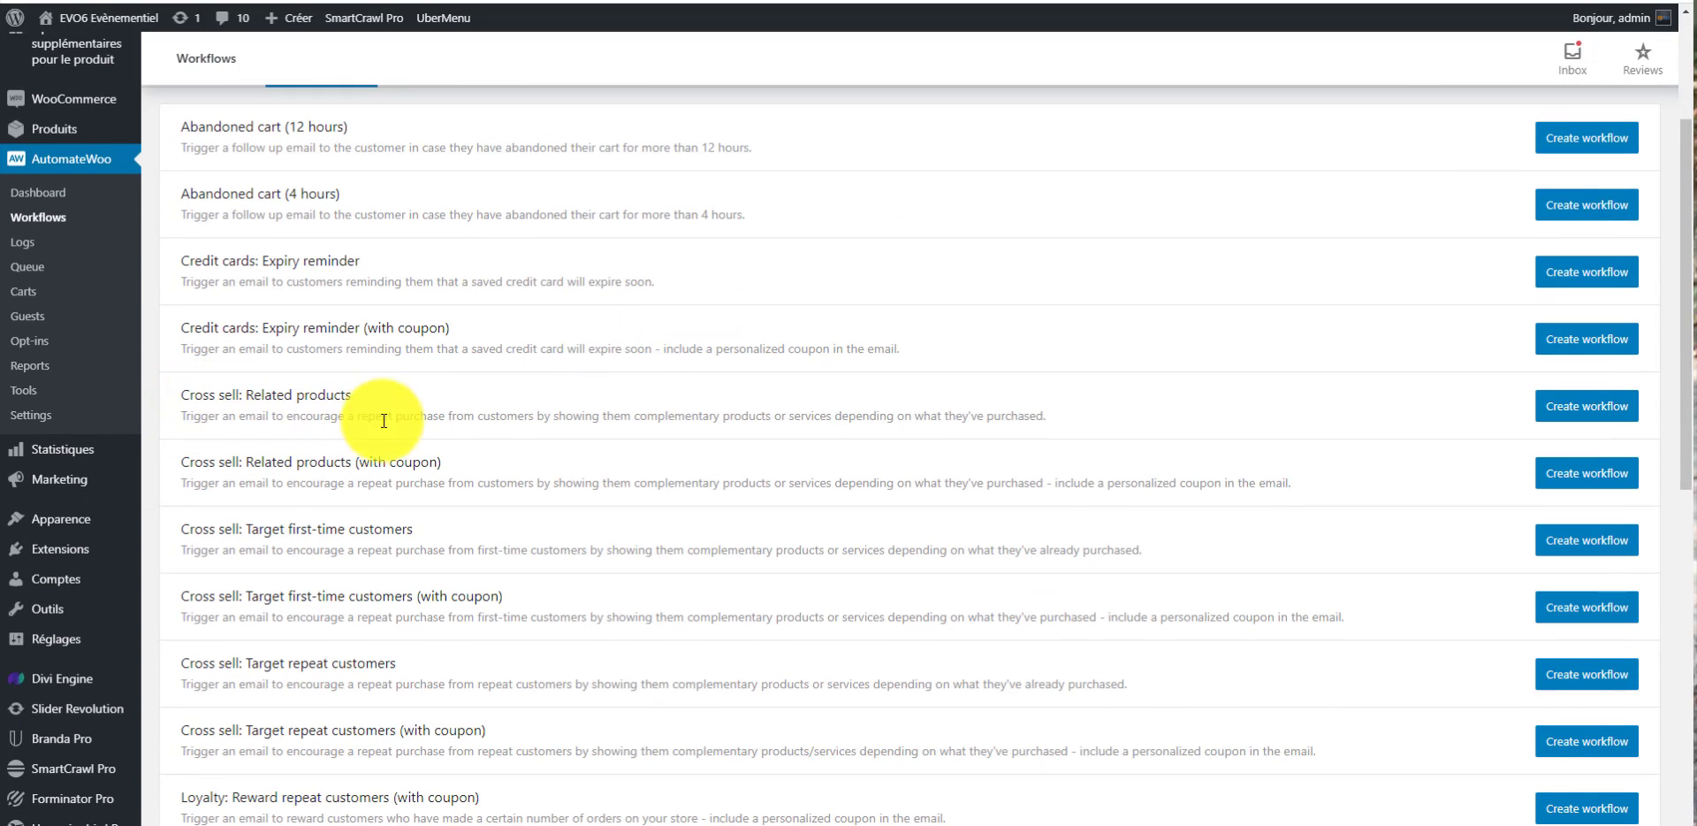
scroll(374, 442, "down", 1)
scroll(343, 428, "down", 4)
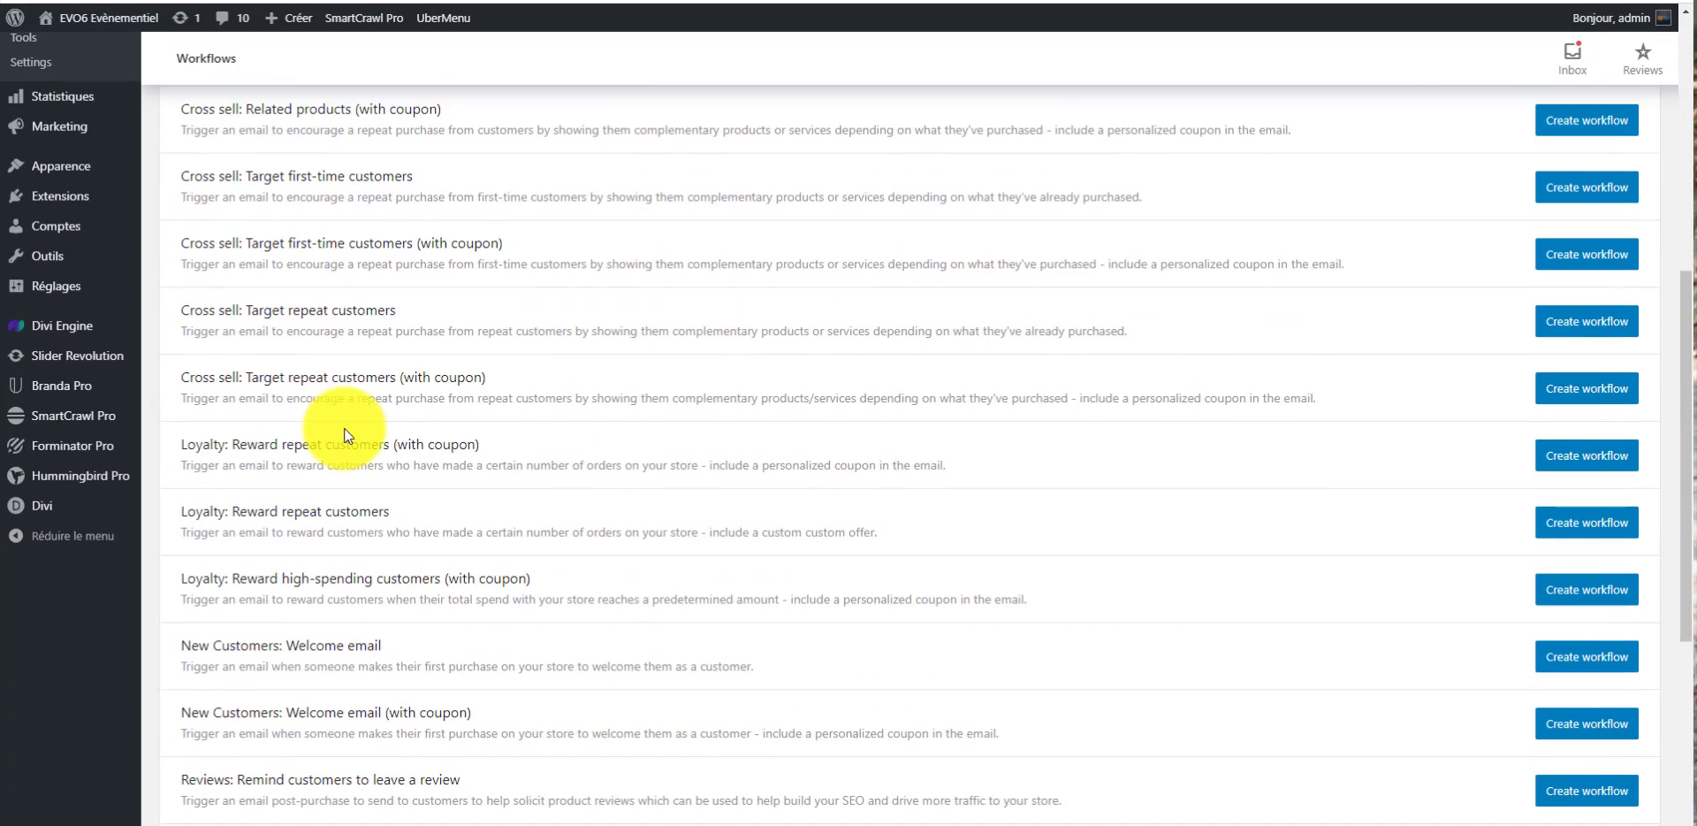
triple_click(170, 281)
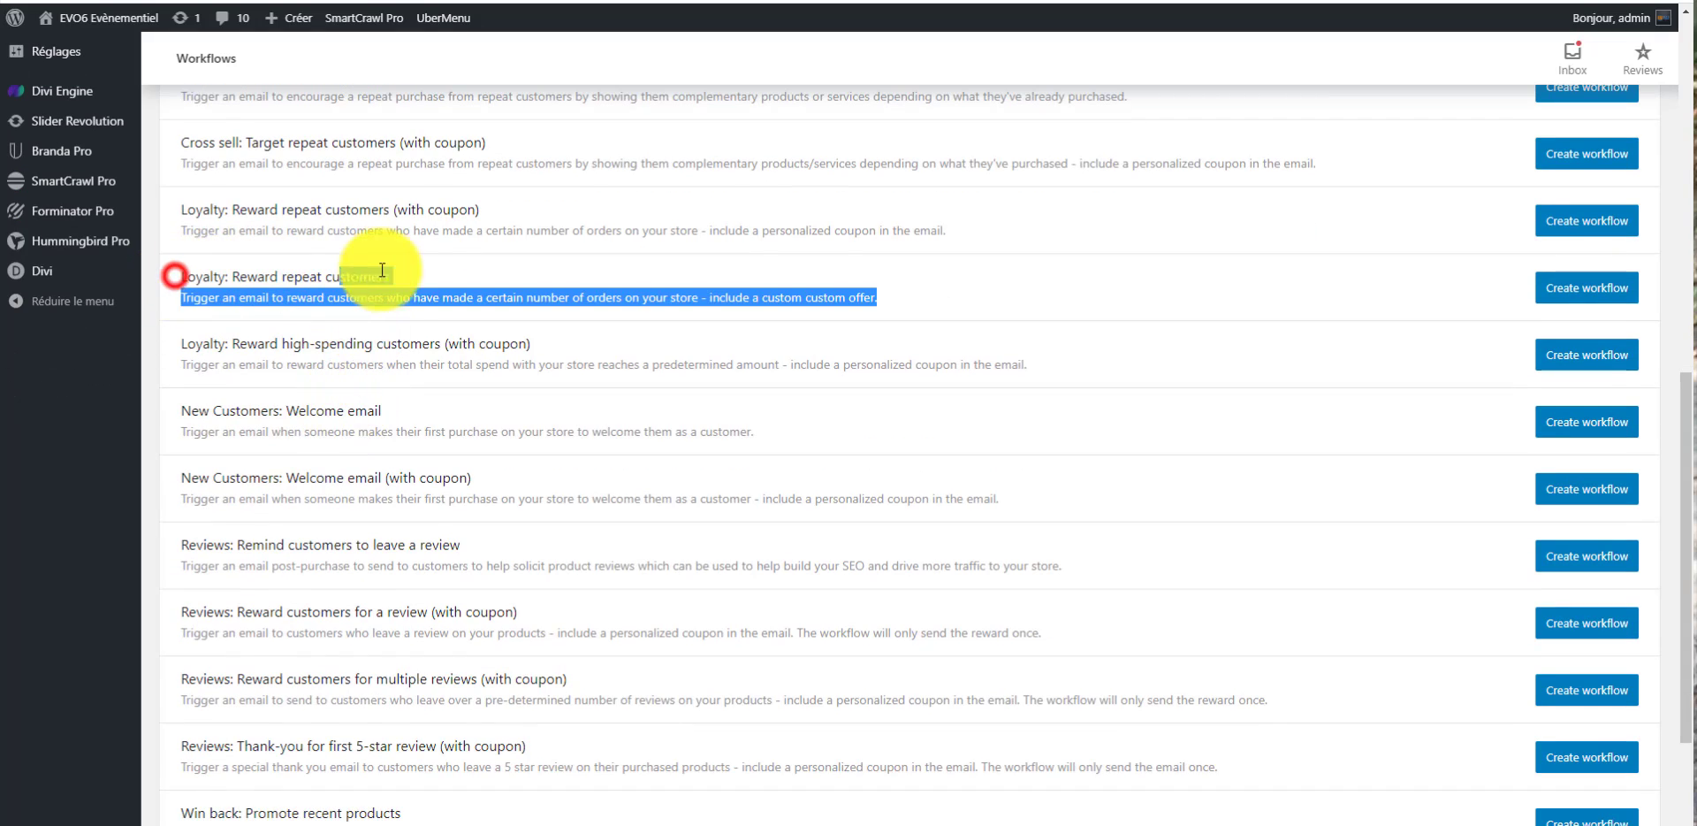
scroll(360, 329, "down", 2)
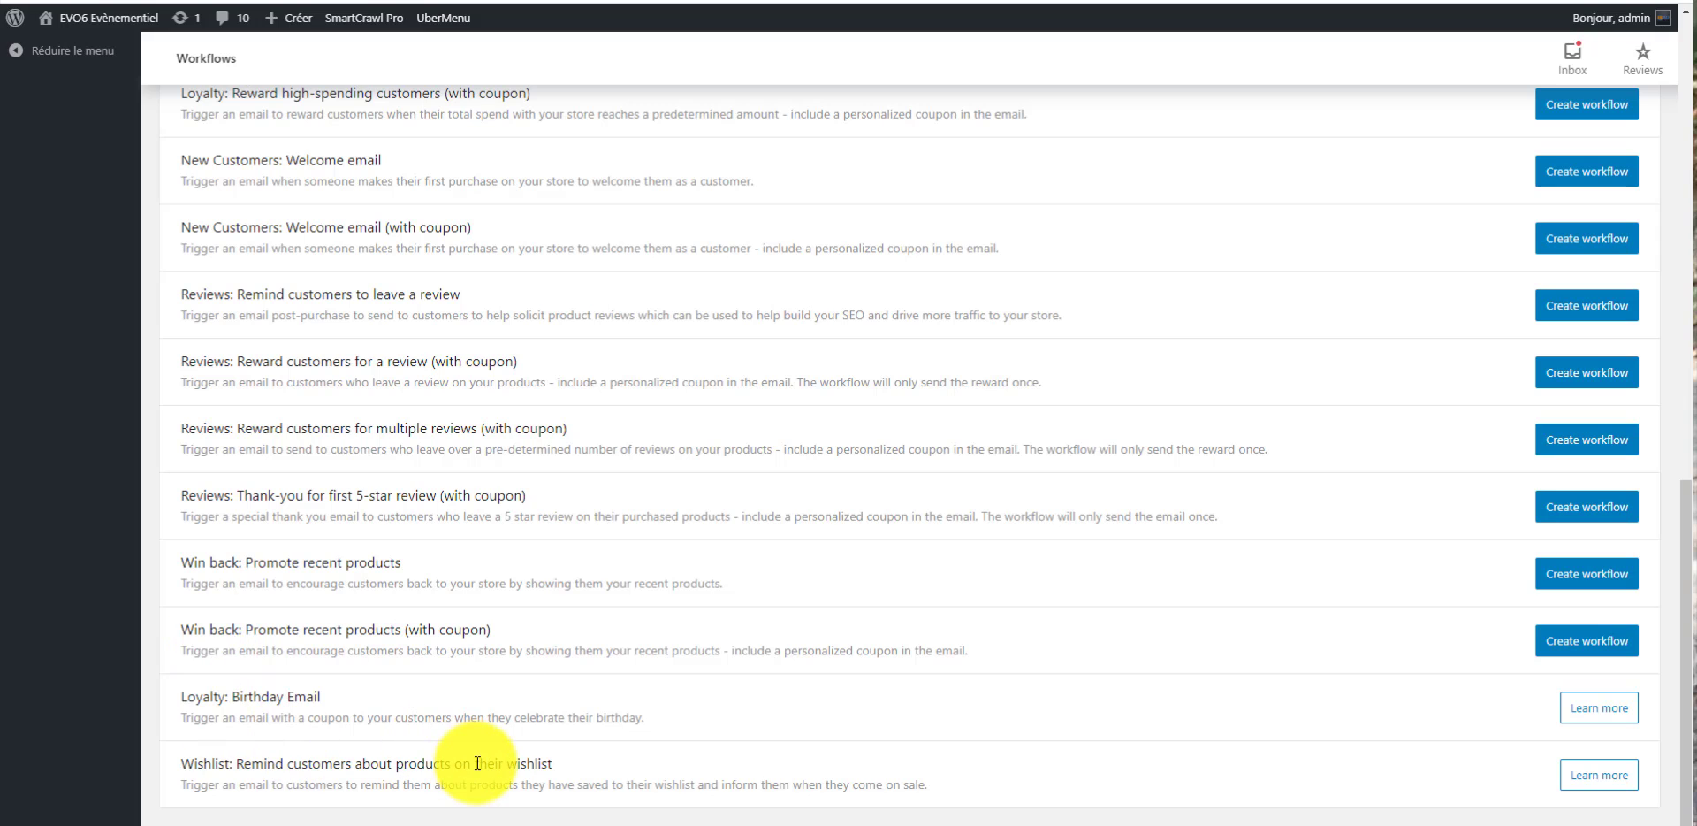
scroll(355, 357, "up", 7)
scroll(355, 357, "up", 2)
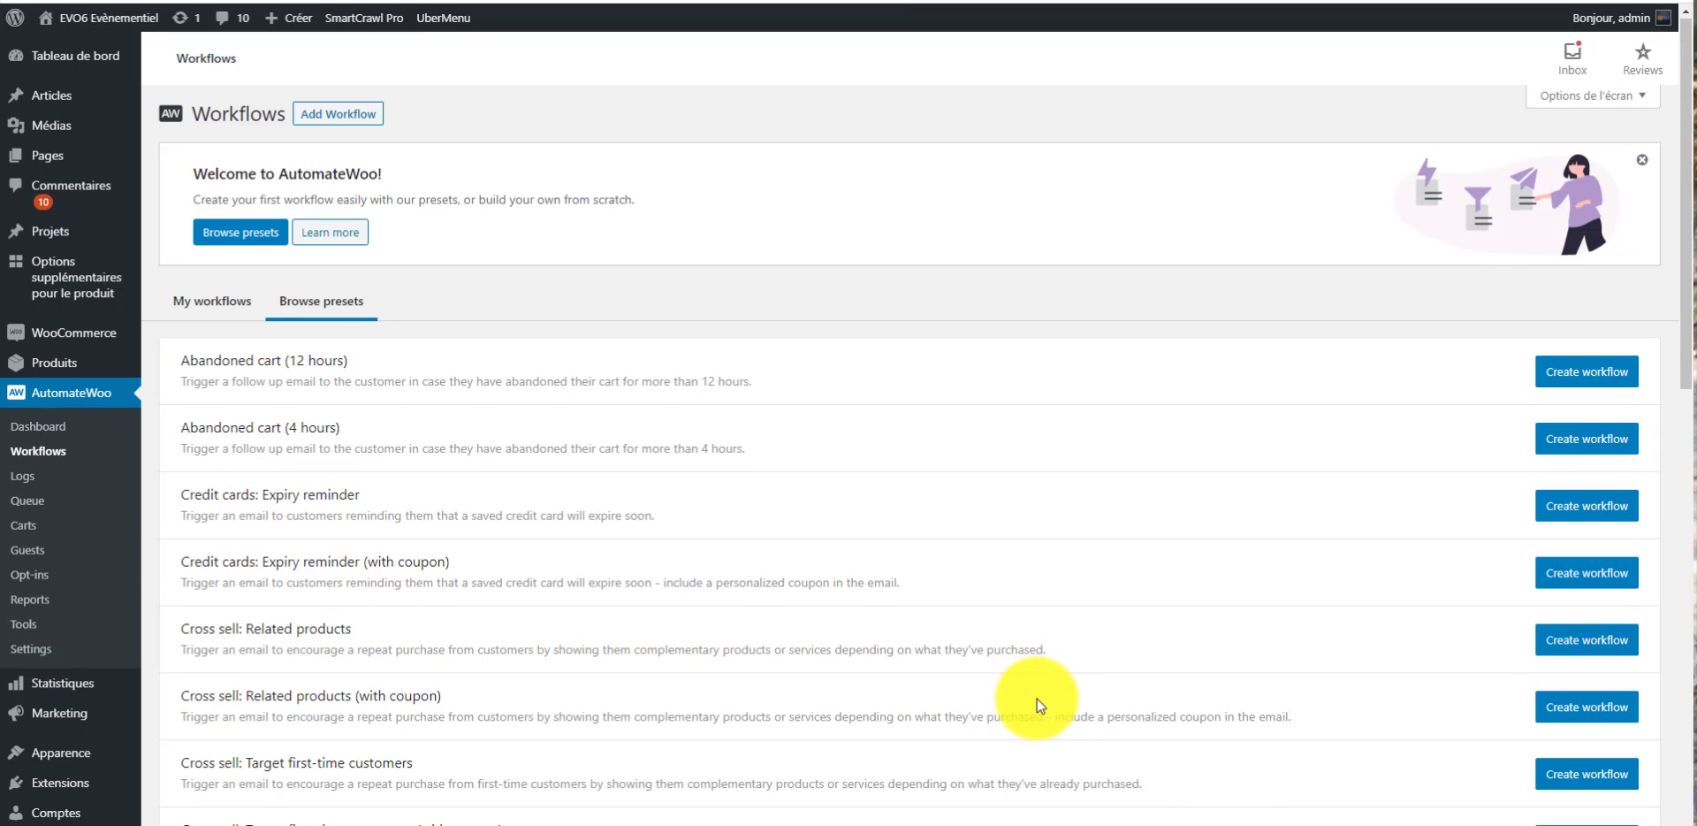
- Highlight the "Credit cards: Expiry reminder (with coupon)" preset's title and description, and create a workflow from that preset
scroll(1043, 703, "down", 4)
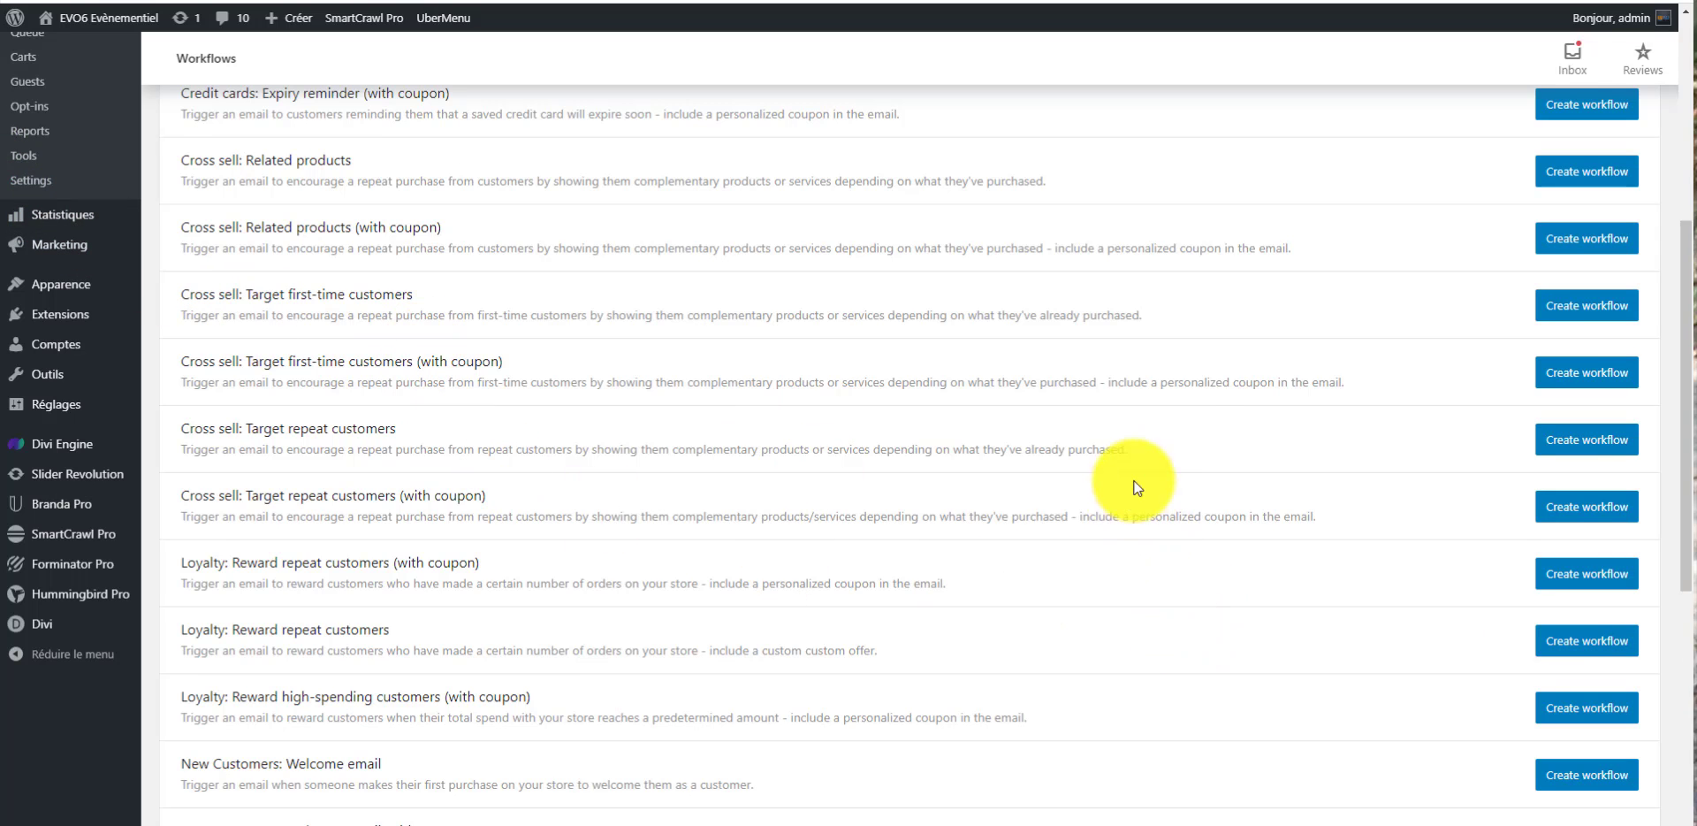
scroll(1137, 488, "up", 2)
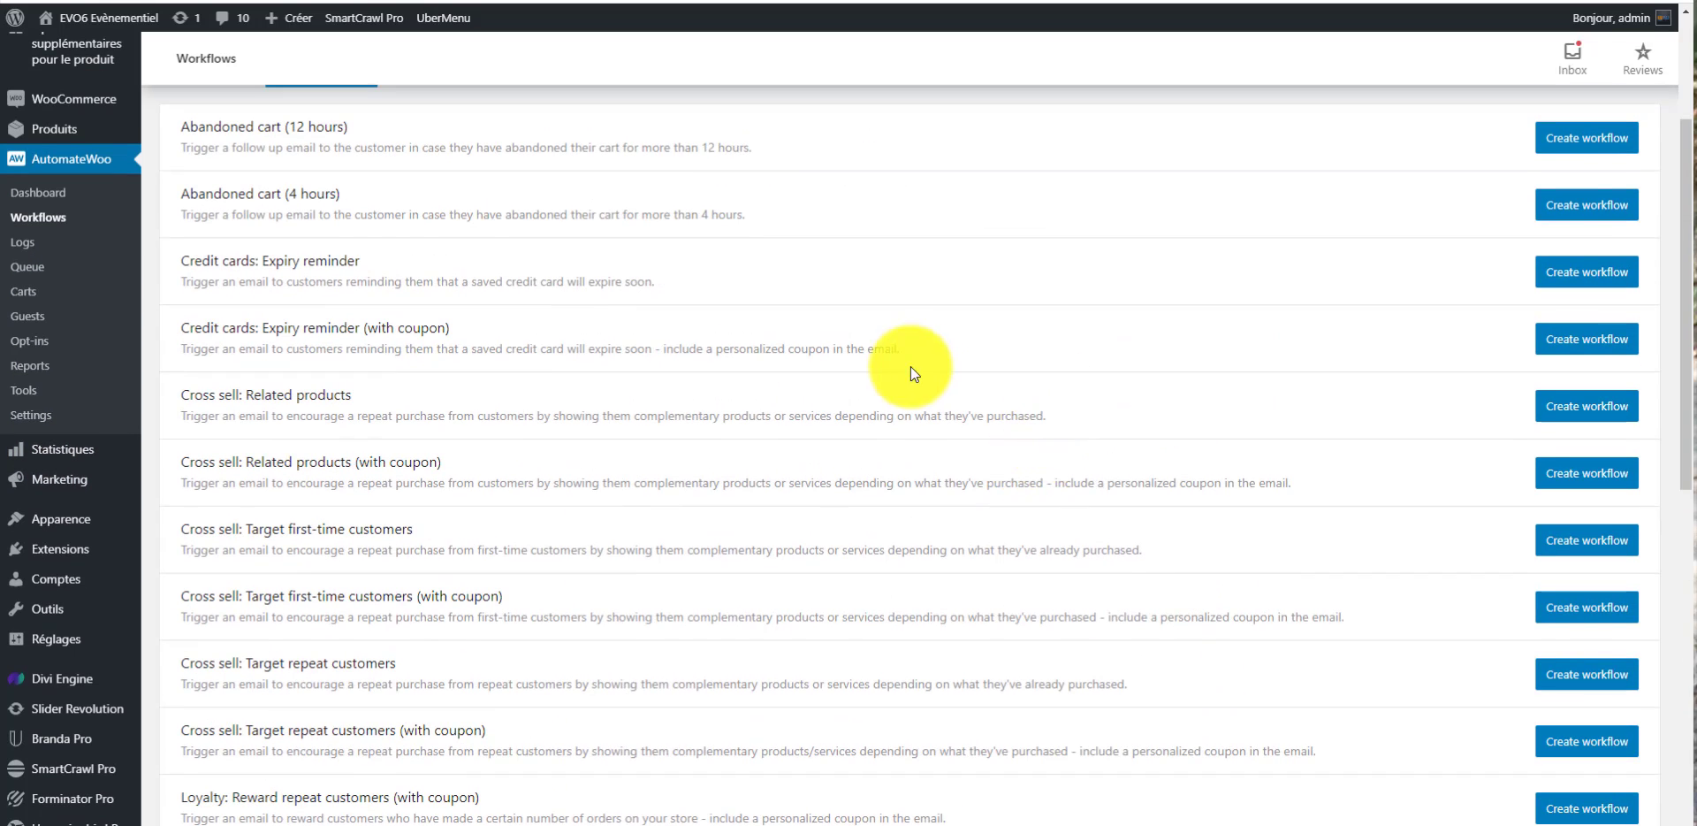
mouse_move(175, 332)
left_mouse_down()
mouse_move(497, 324)
mouse_move(181, 324)
left_mouse_up()
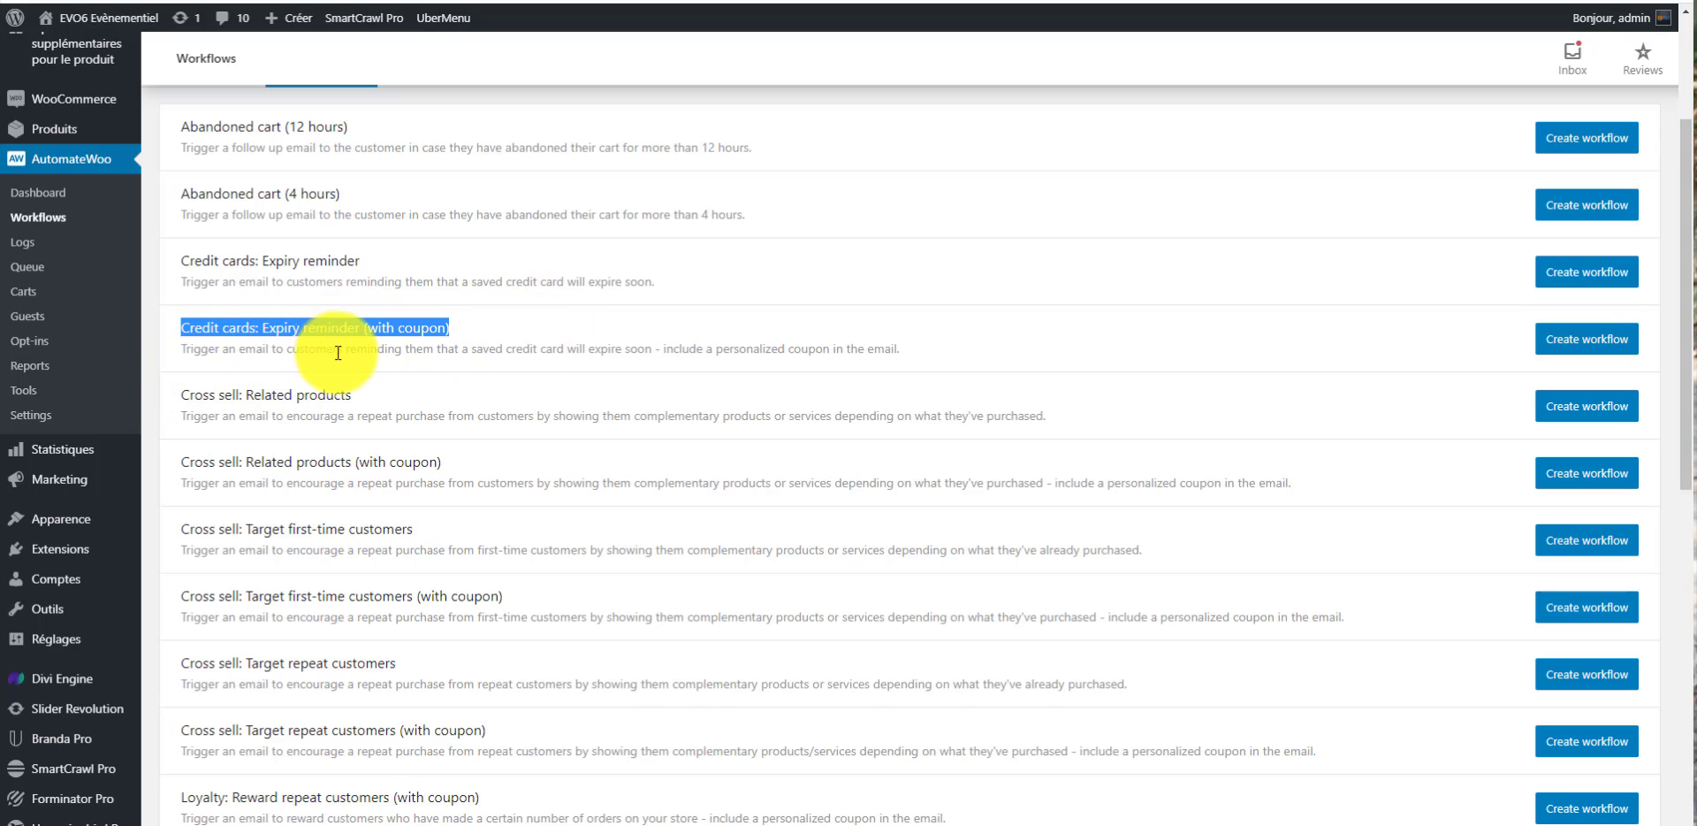
left_click_drag(356, 350, 893, 348)
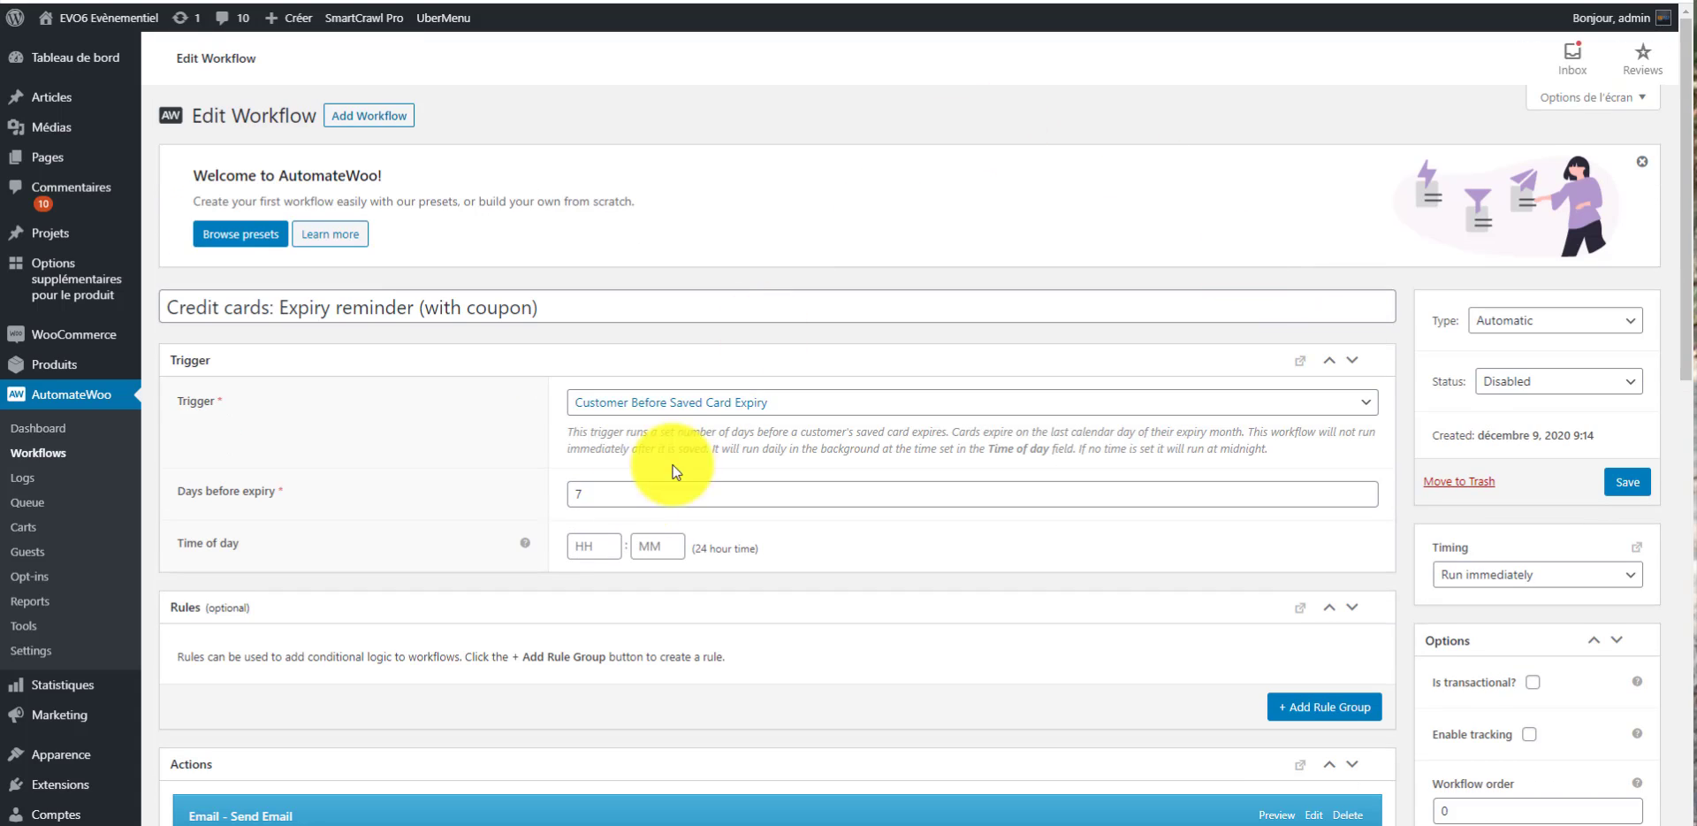
- Inspect the credit card reminder's days-before-expiry setting and its Send Email subject, heading and content
scroll(606, 352, "down", 3)
double_click(609, 256)
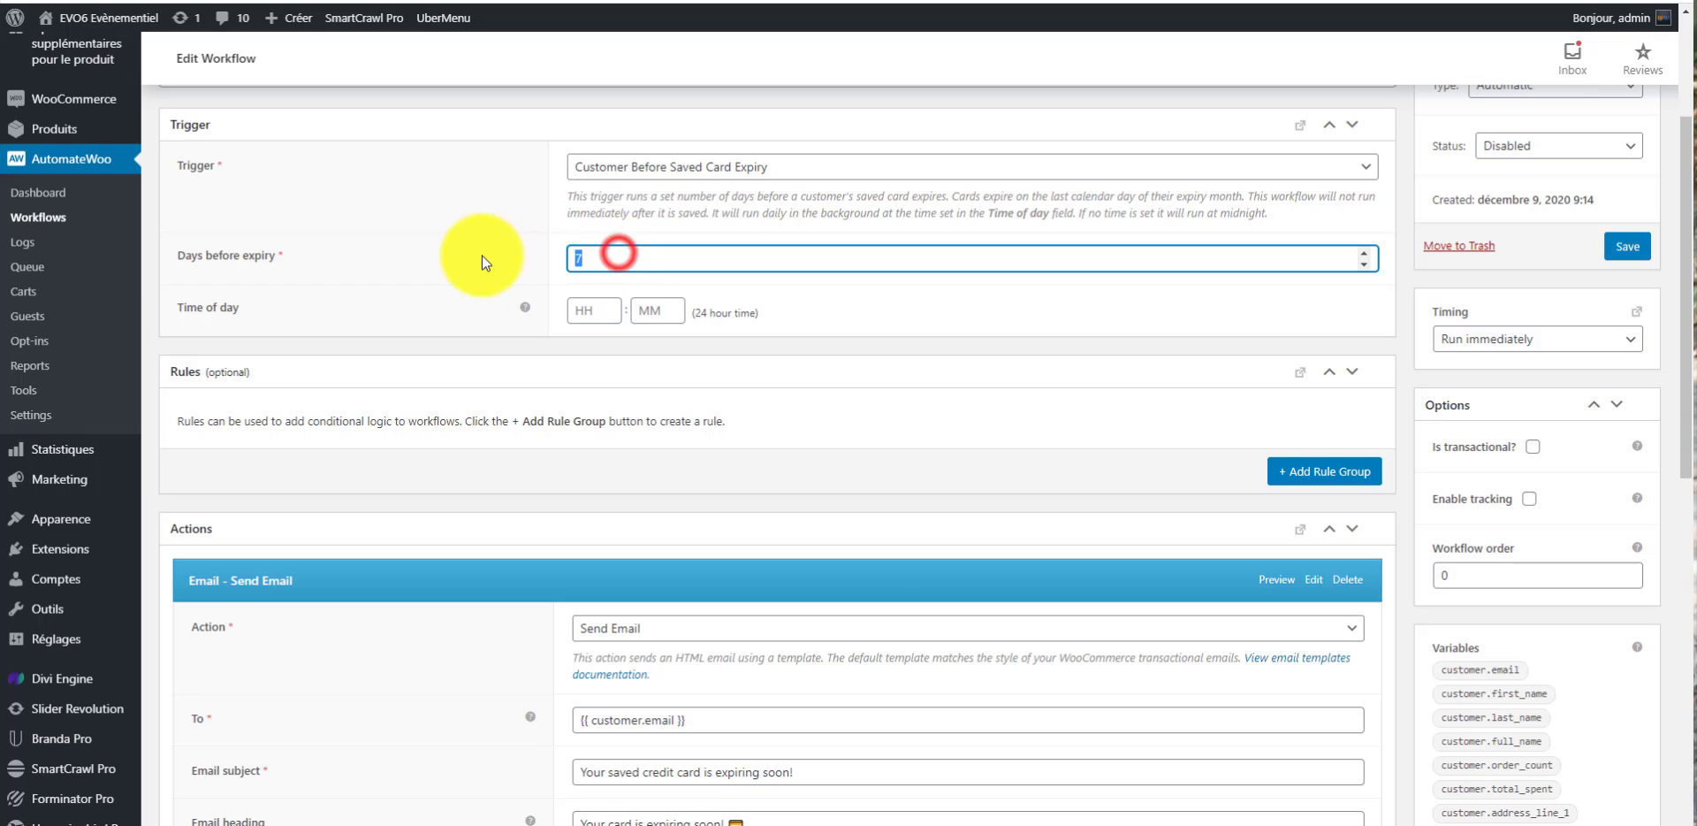
scroll(496, 318, "down", 2)
scroll(540, 341, "down", 8)
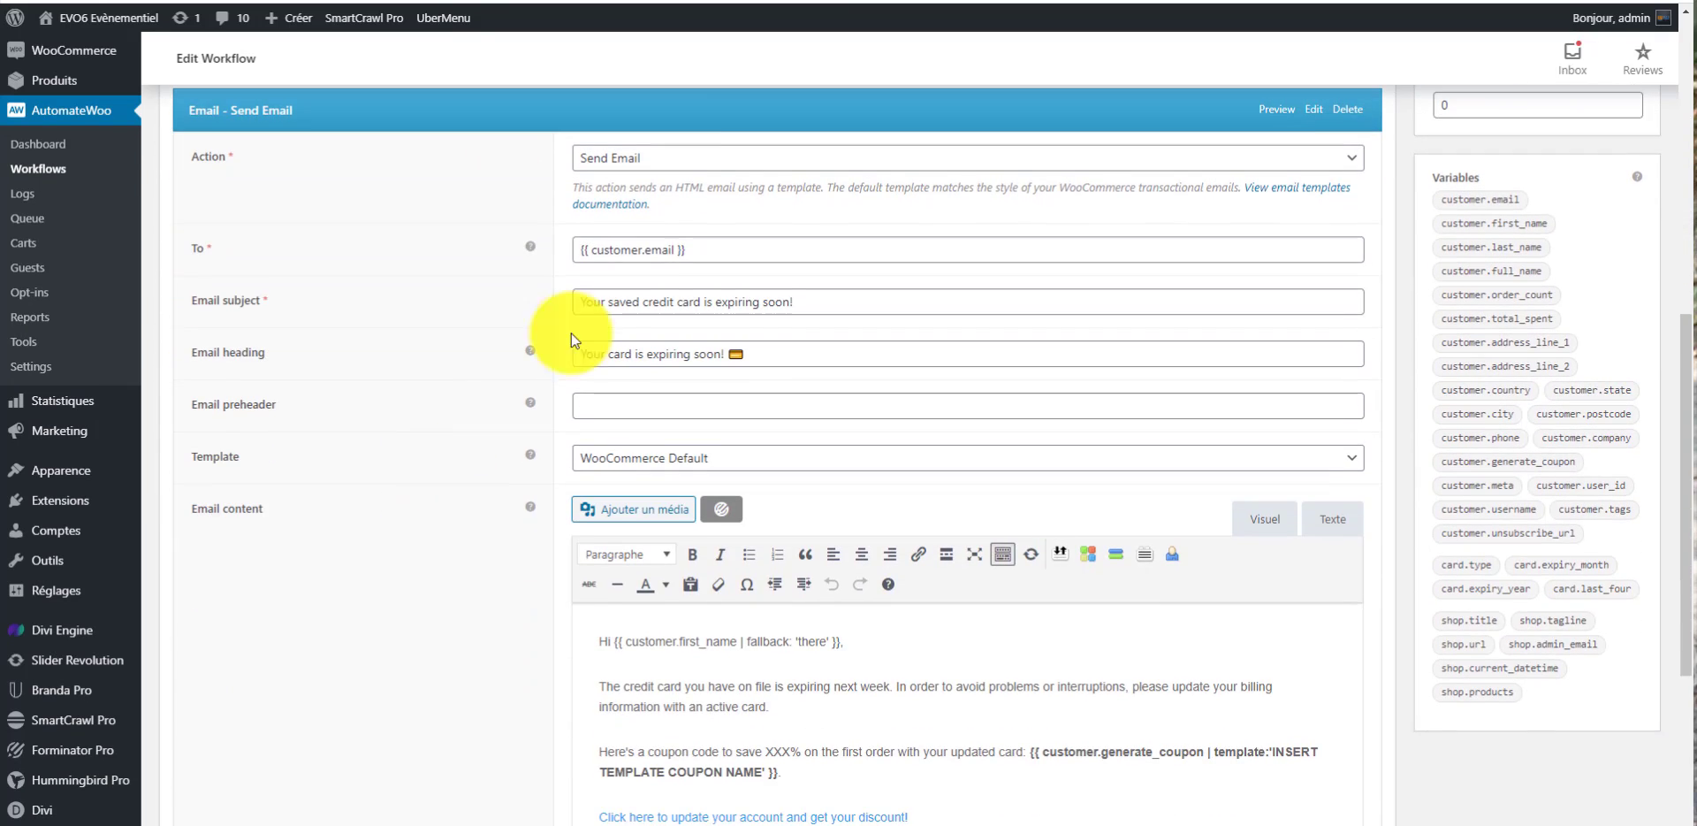
- Review the reminder email's heading, coupon message and available variables alongside the workflow's trigger, rules and timing settings
scroll(963, 504, "down", 3)
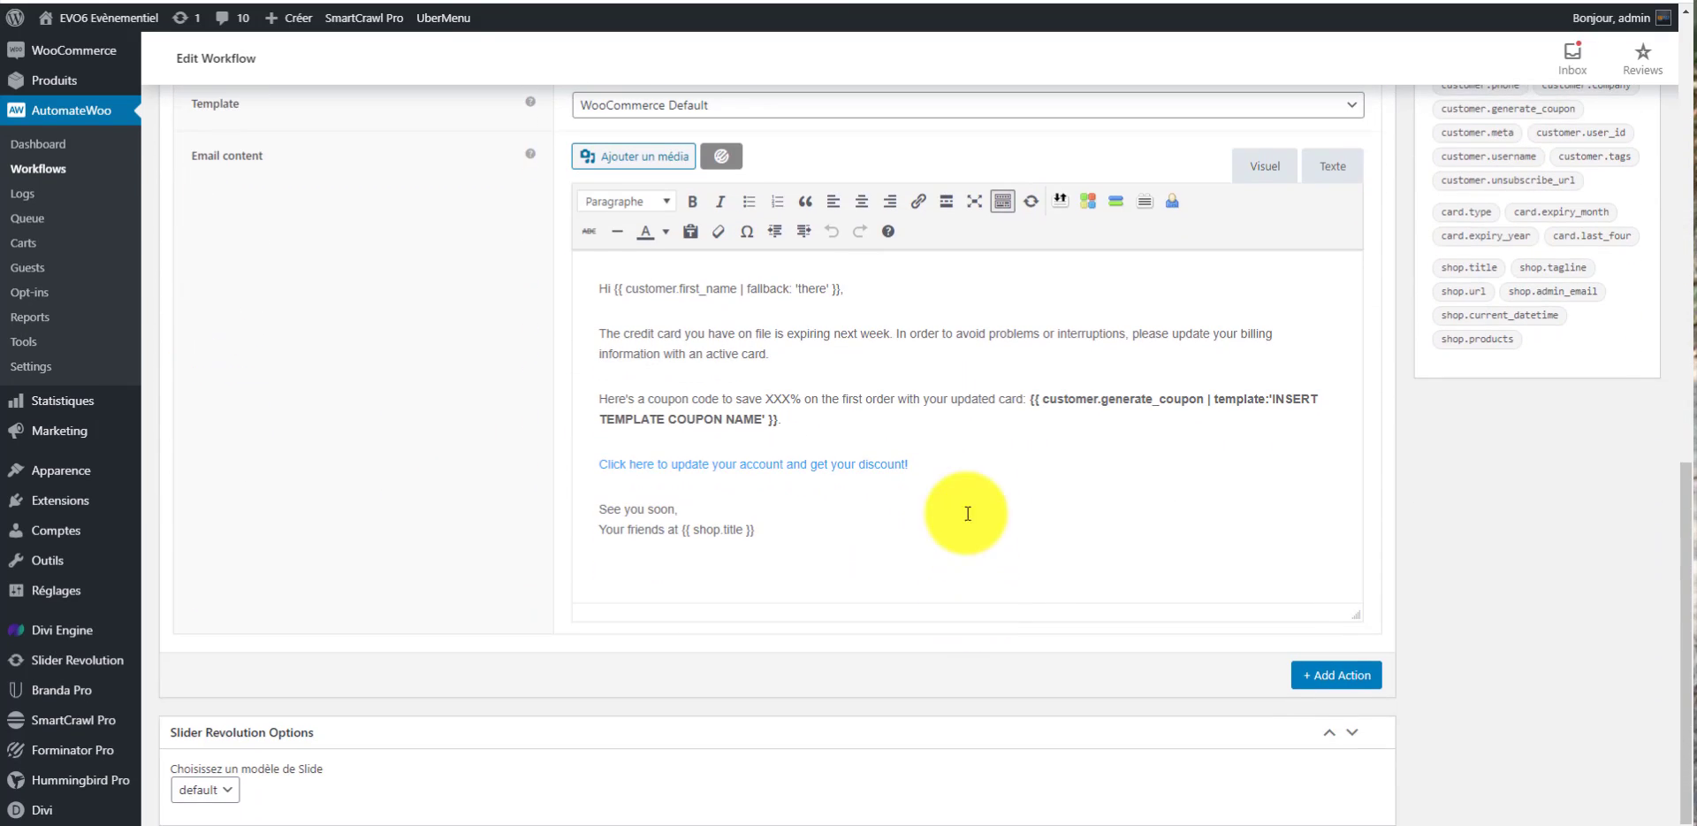
scroll(449, 602, "up", 9)
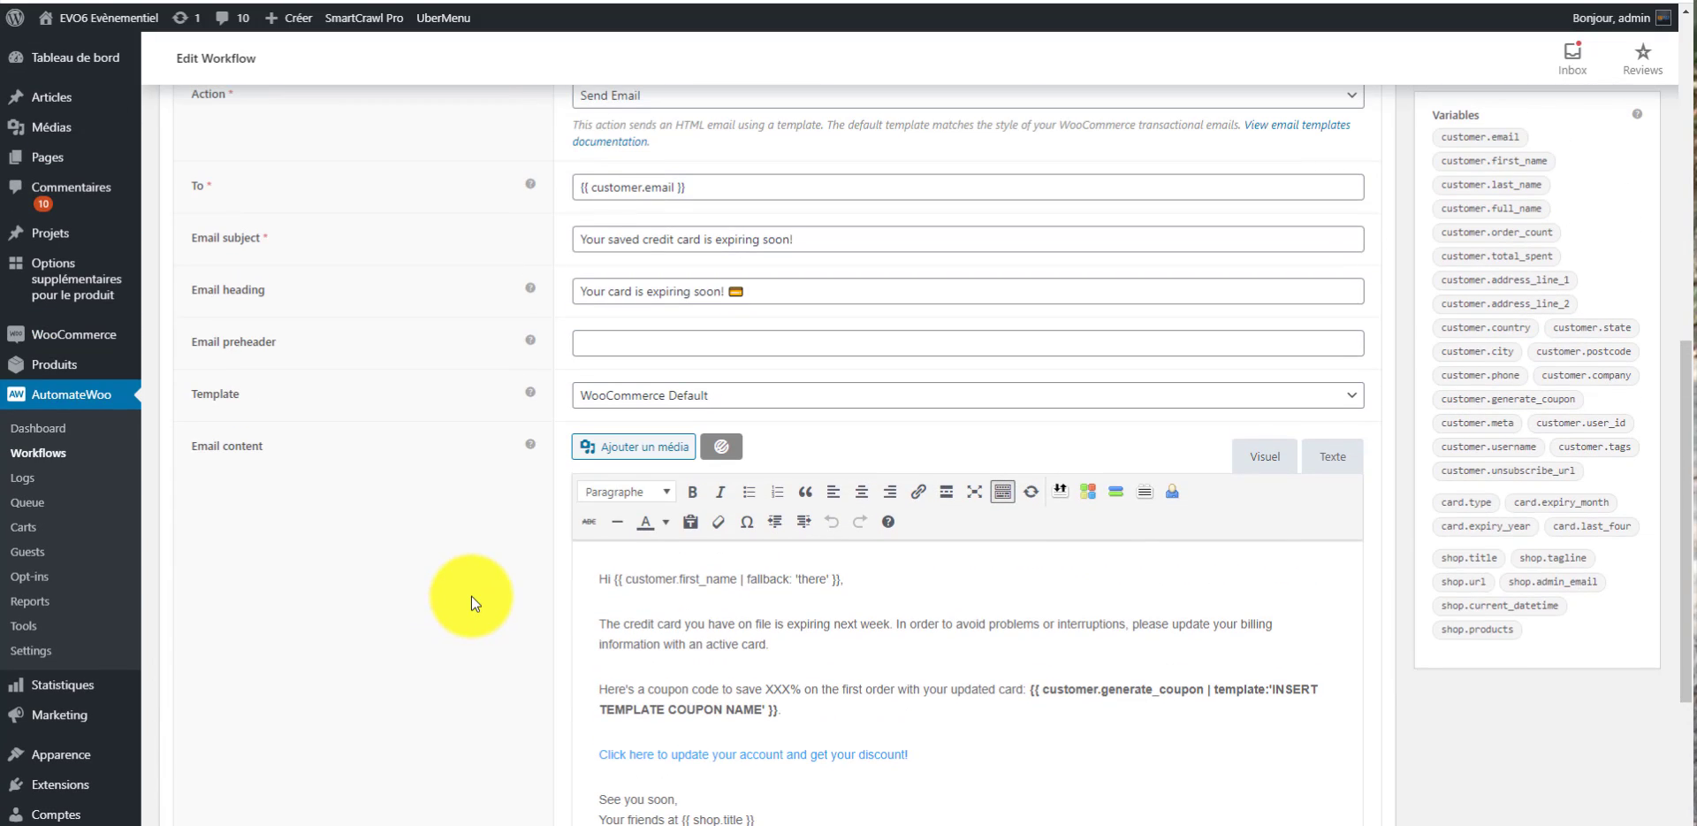
scroll(492, 574, "down", 4)
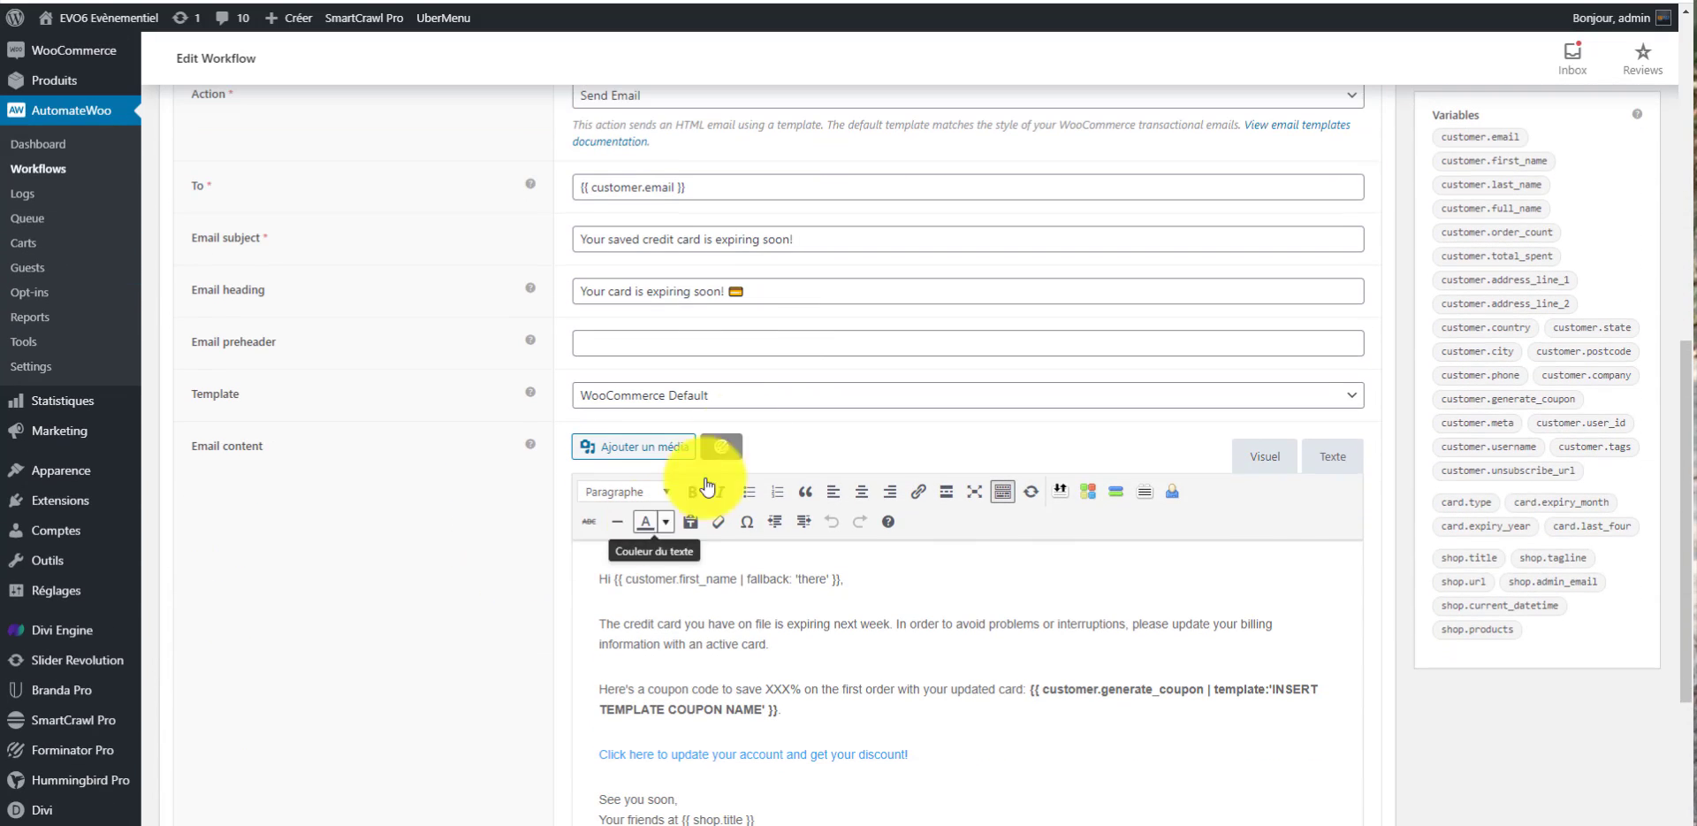
left_click(765, 290)
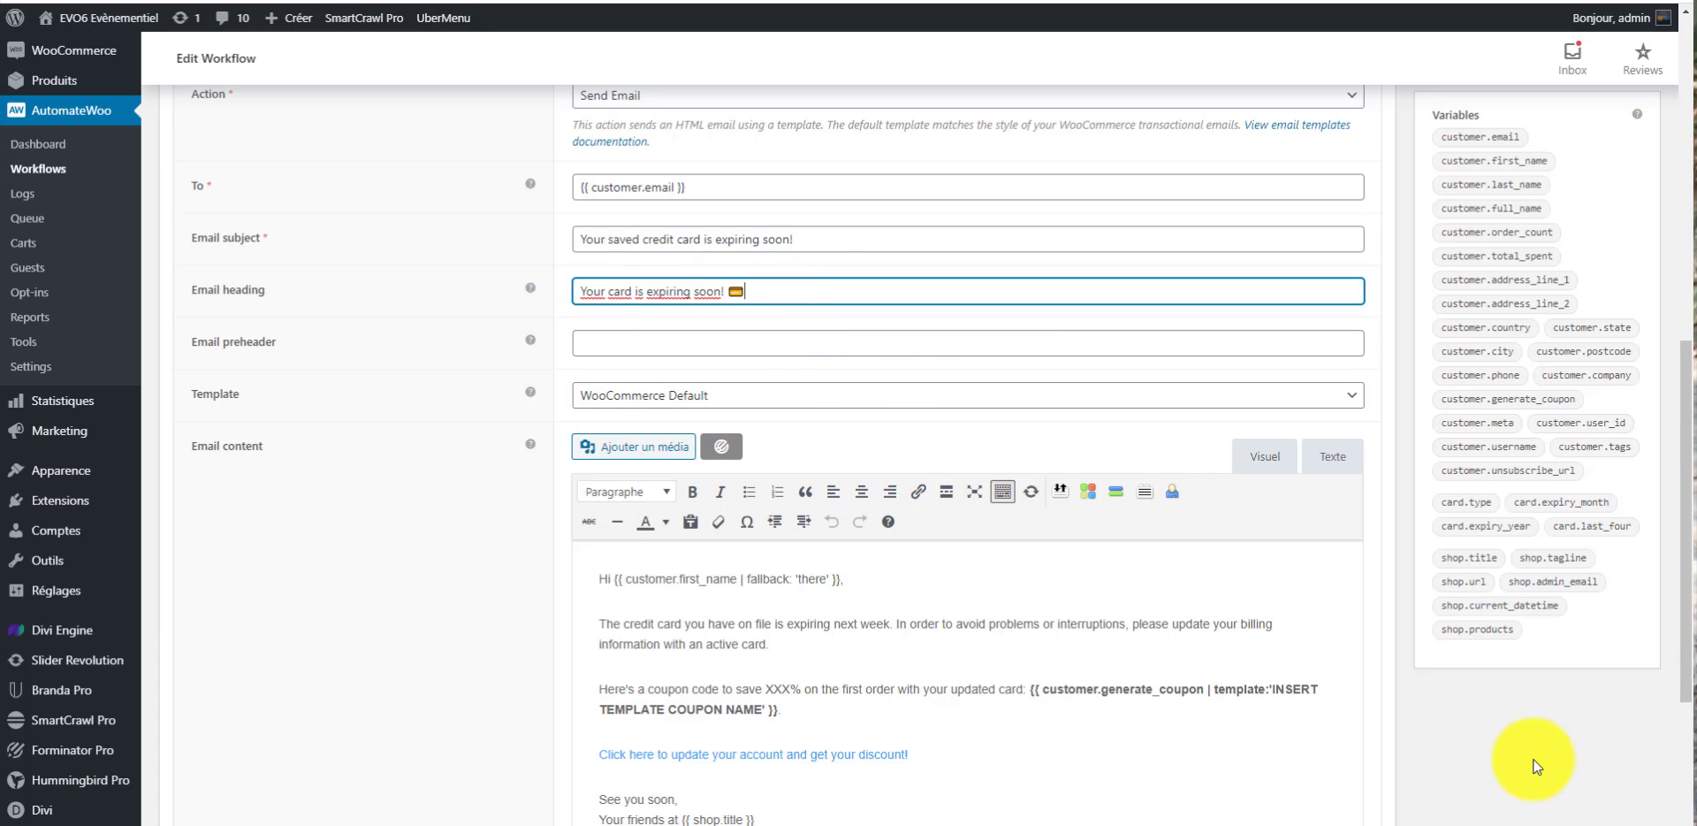
scroll(1534, 773, "down", 1)
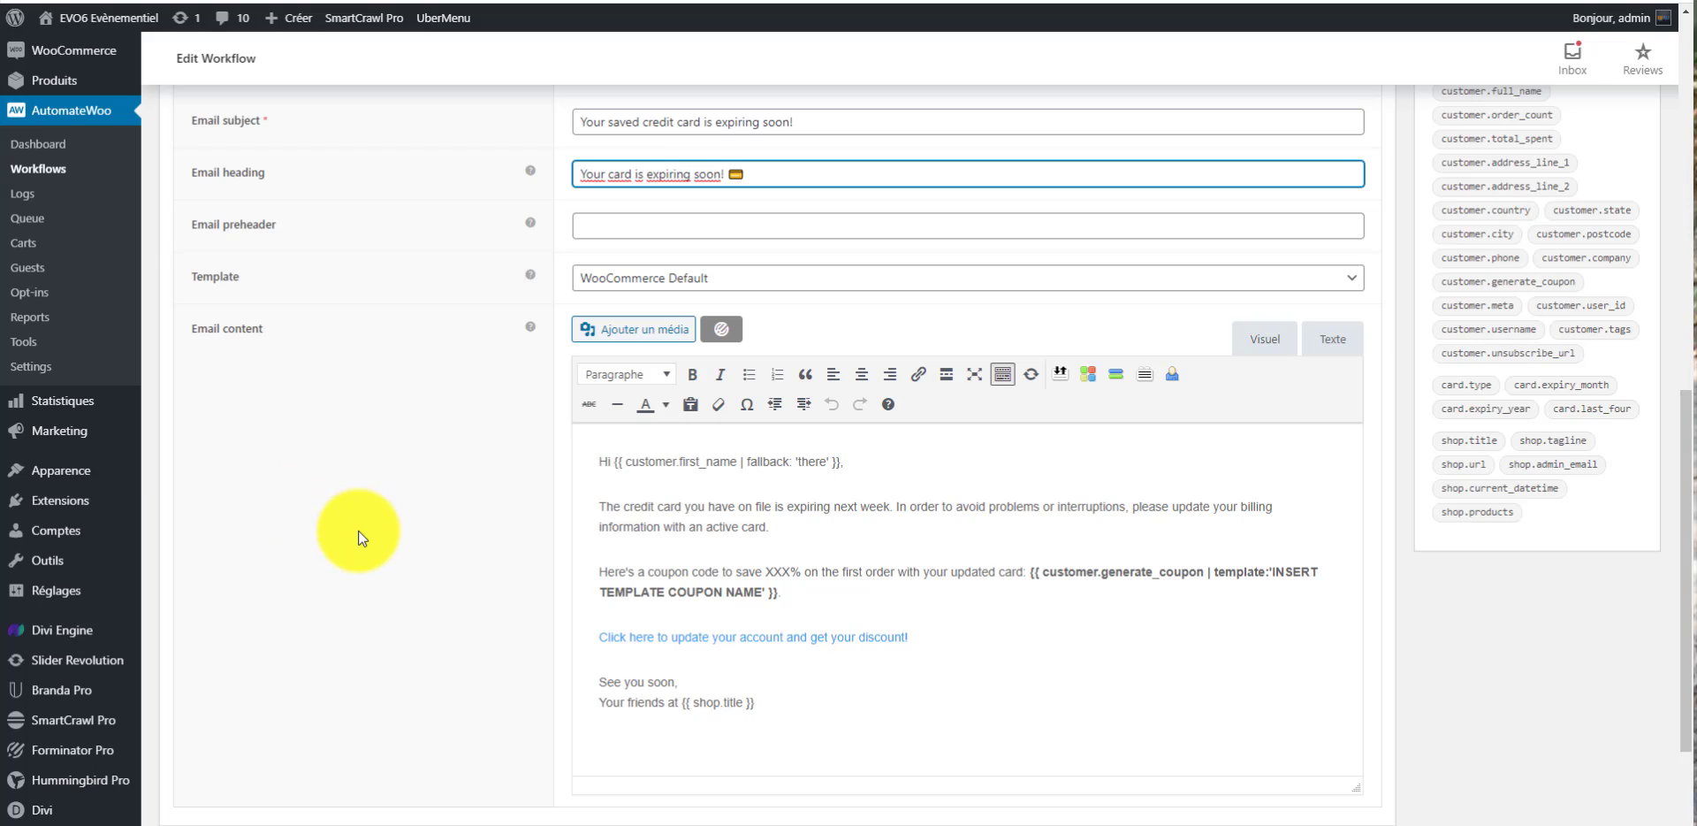
scroll(336, 530, "down", 2)
scroll(456, 554, "up", 8)
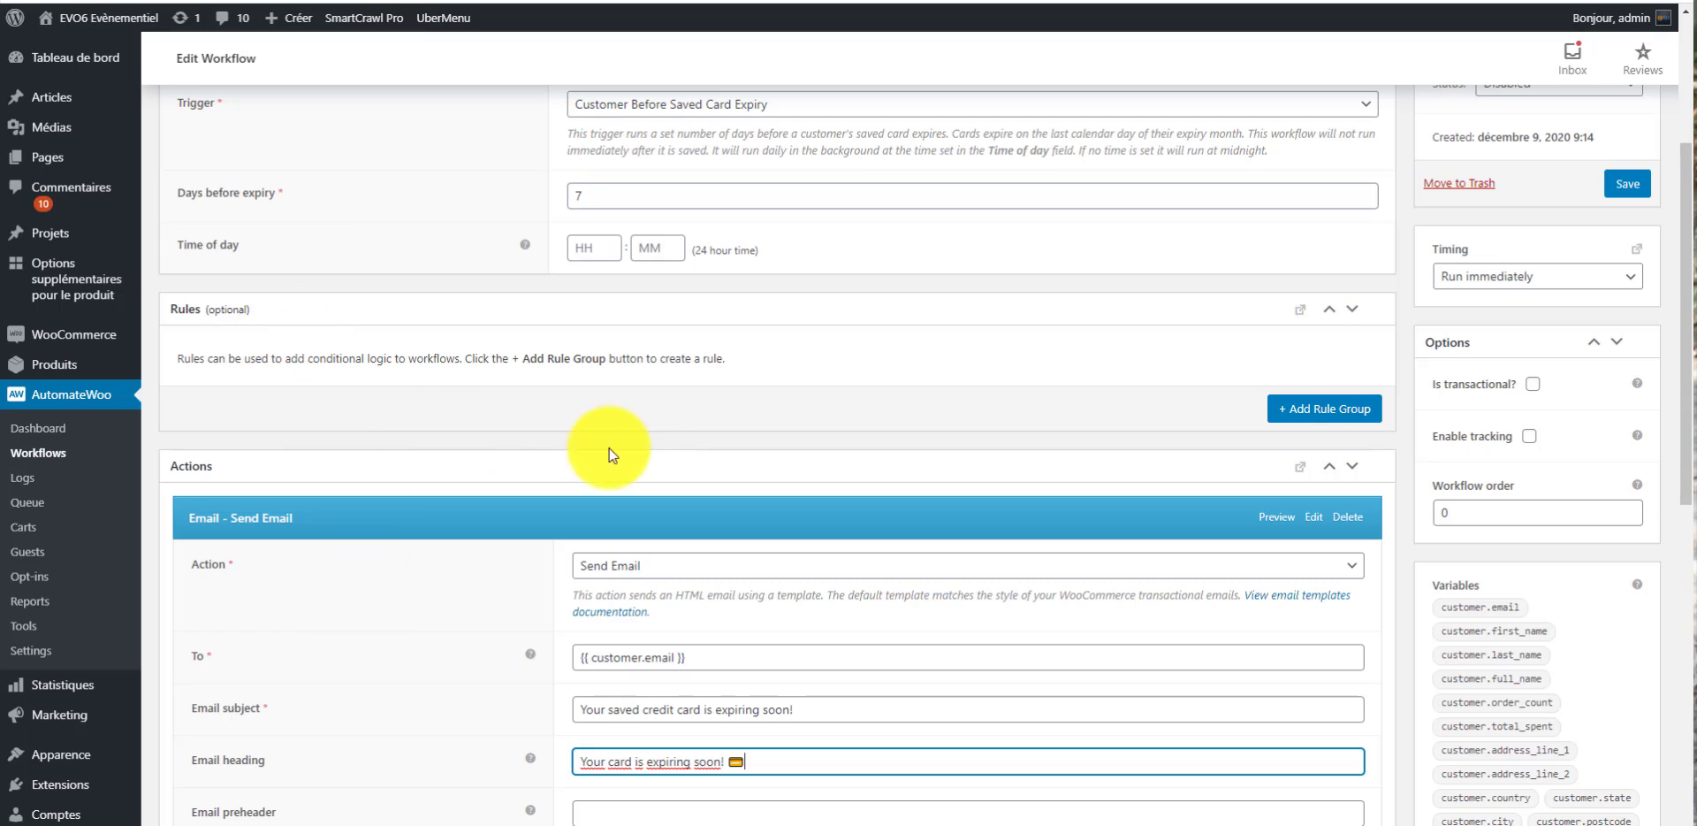
scroll(716, 513, "down", 5)
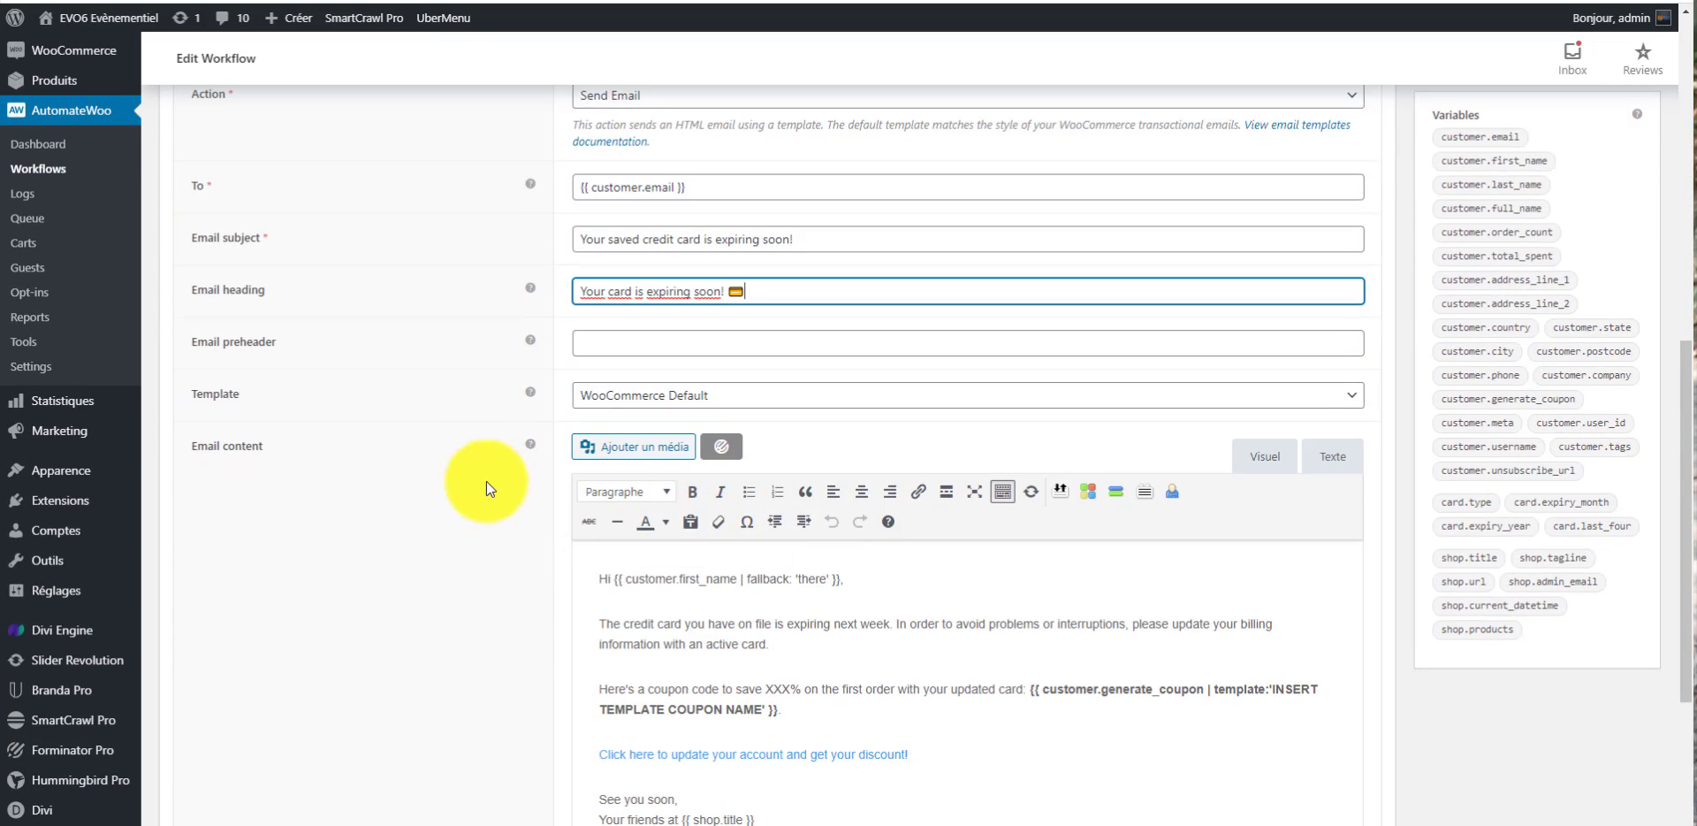
scroll(481, 485, "up", 8)
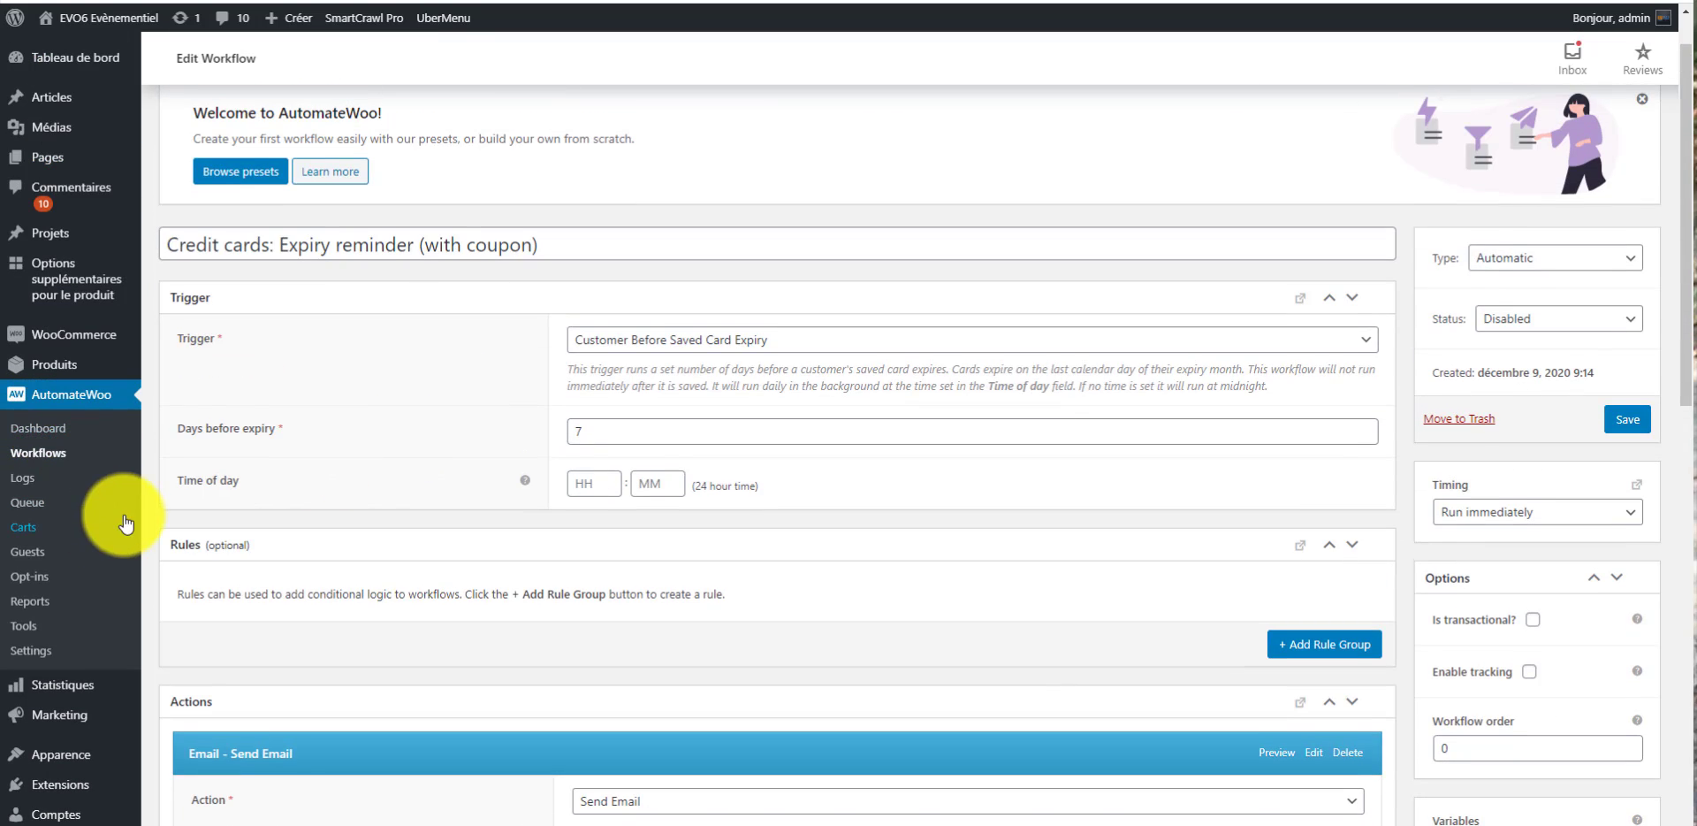